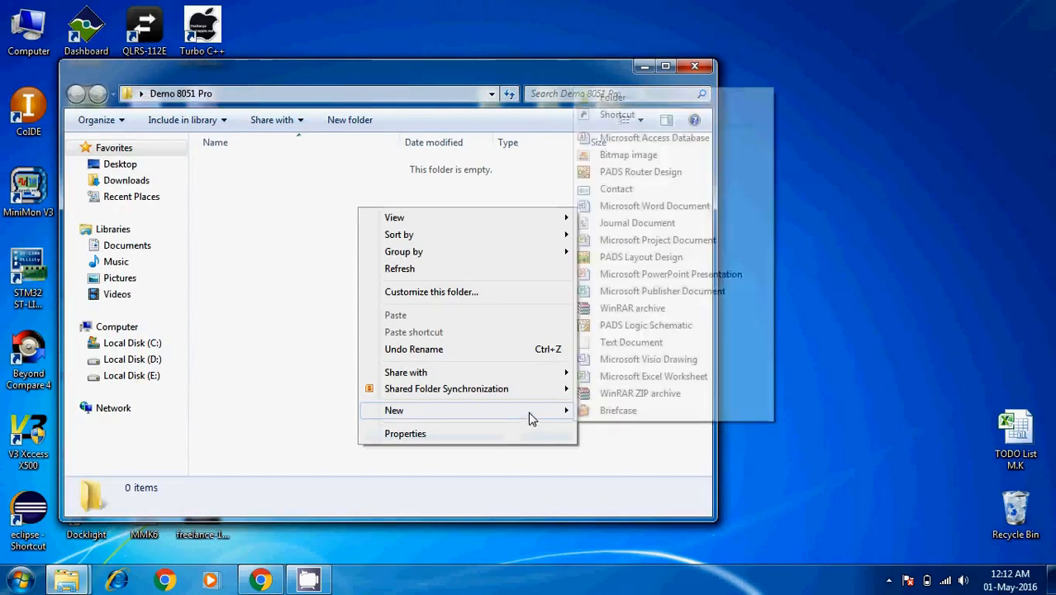
- Create a new folder named Keil inside the Demo 8051 Pro folder
left_click(640, 97)
type("Keil")
left_click(311, 206)
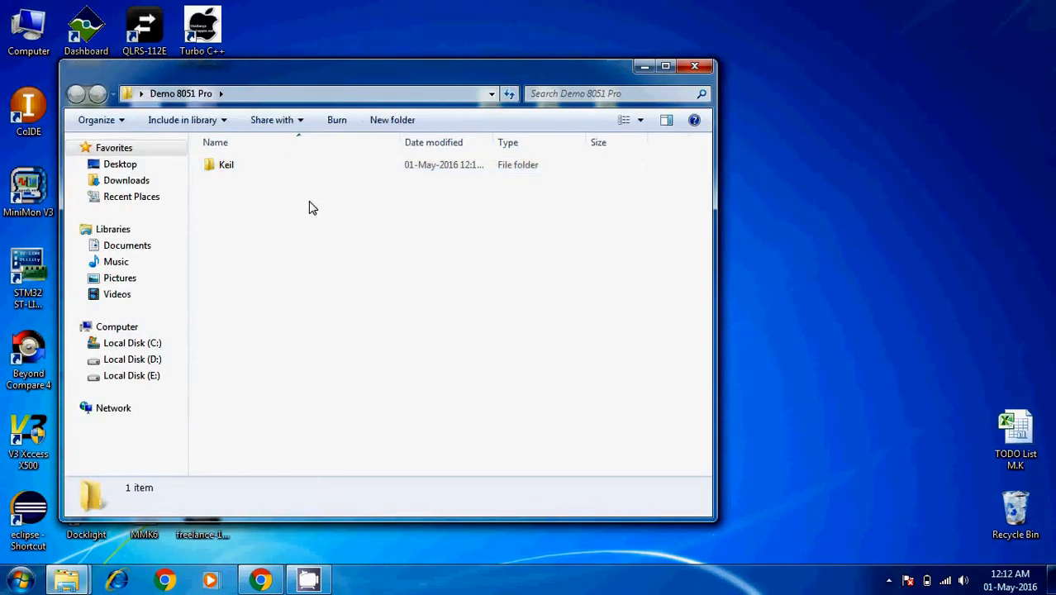
- Duplicate the Keil folder in Demo 8051 Pro and rename the copy as SRC
left_click(291, 167)
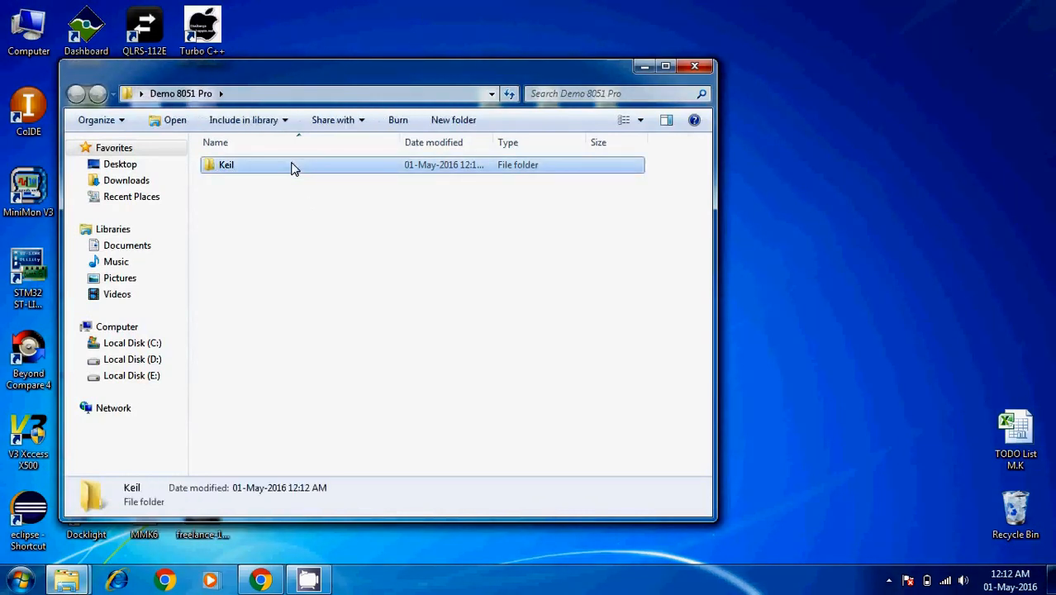
key("ctrl+c")
key("ctrl+v")
left_click(293, 183)
key("F2")
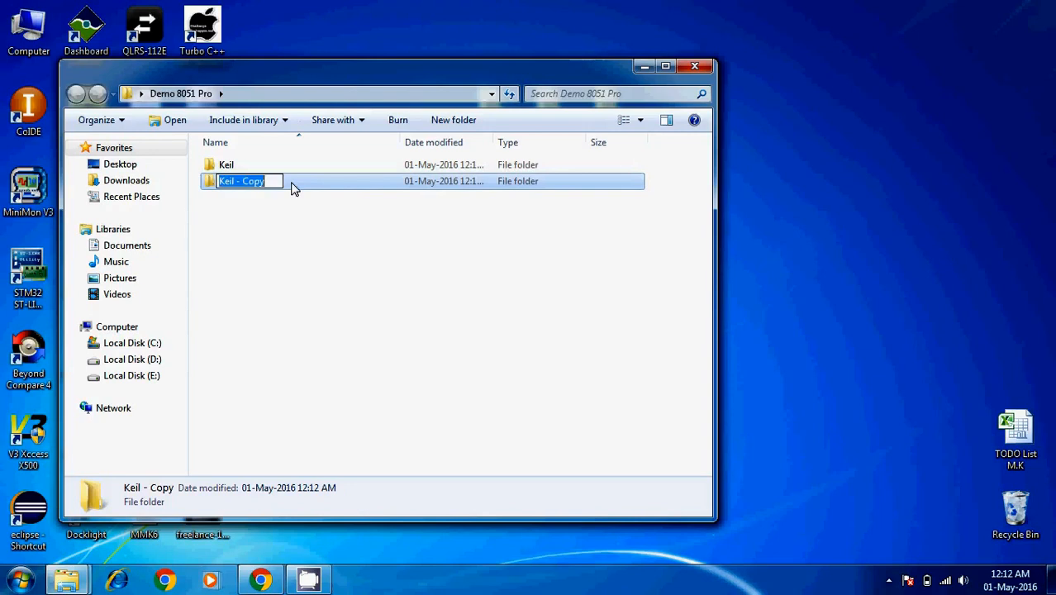
type("SRC")
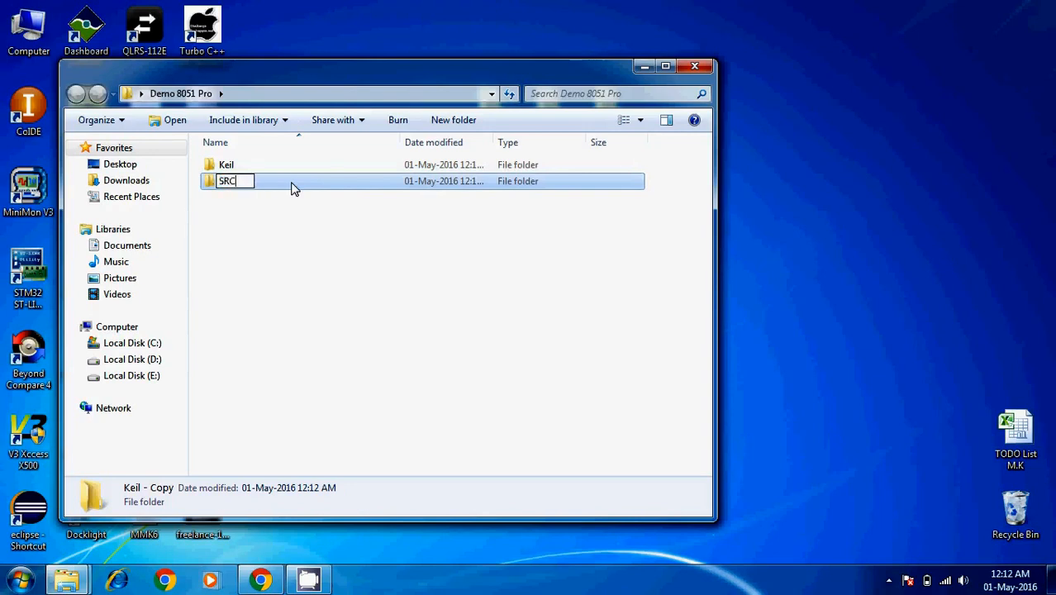
left_click(291, 223)
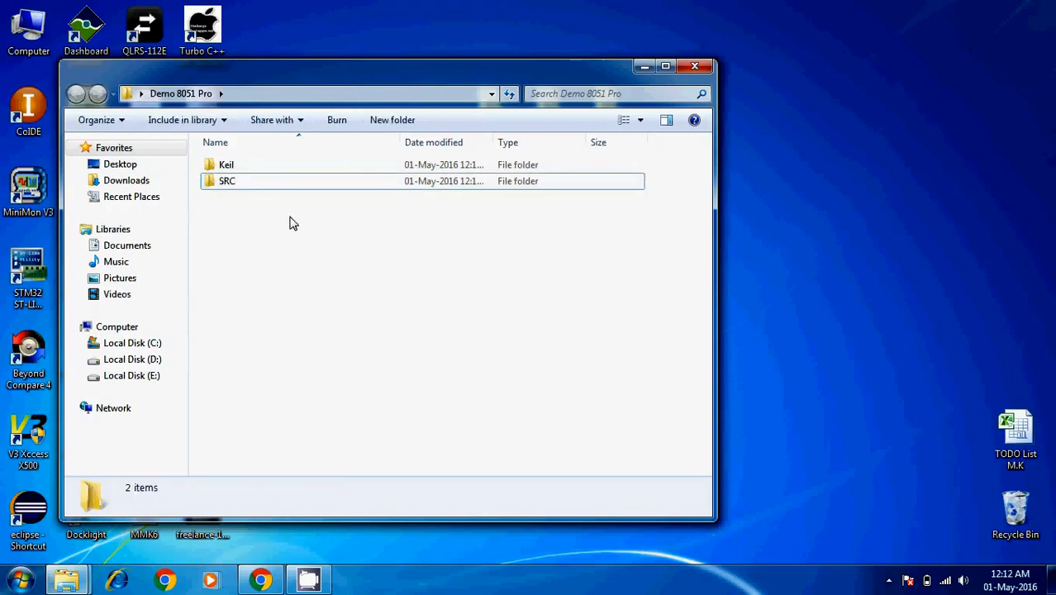
- Open the Keil folder and create a subfolder named Hex in it
double_click(241, 167)
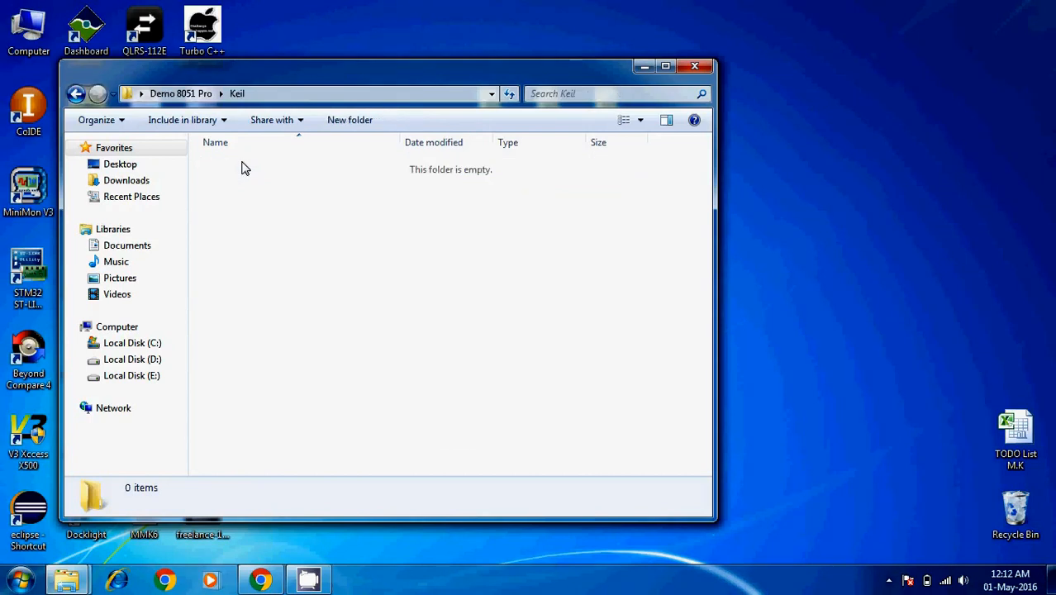
key("ctrl+v")
key("Escape")
right_click(255, 182)
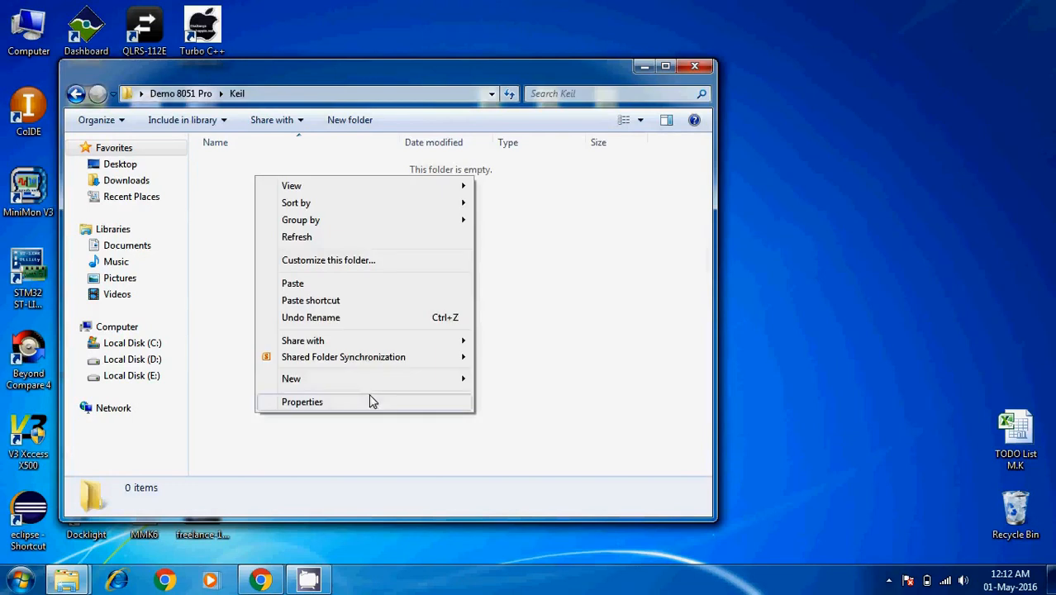
mouse_move(290, 377)
left_click(510, 65)
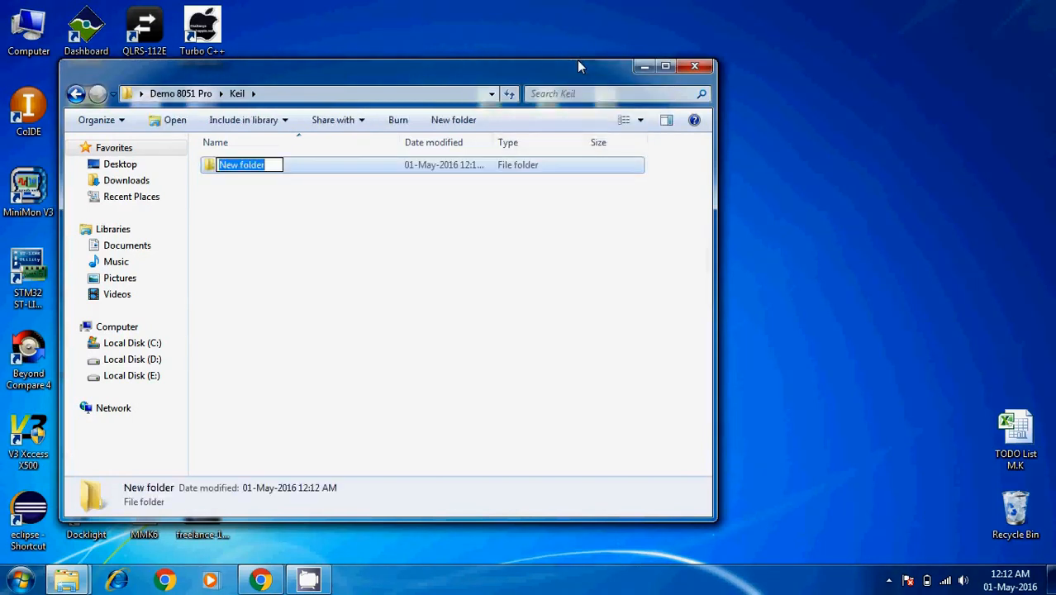
type("Hex")
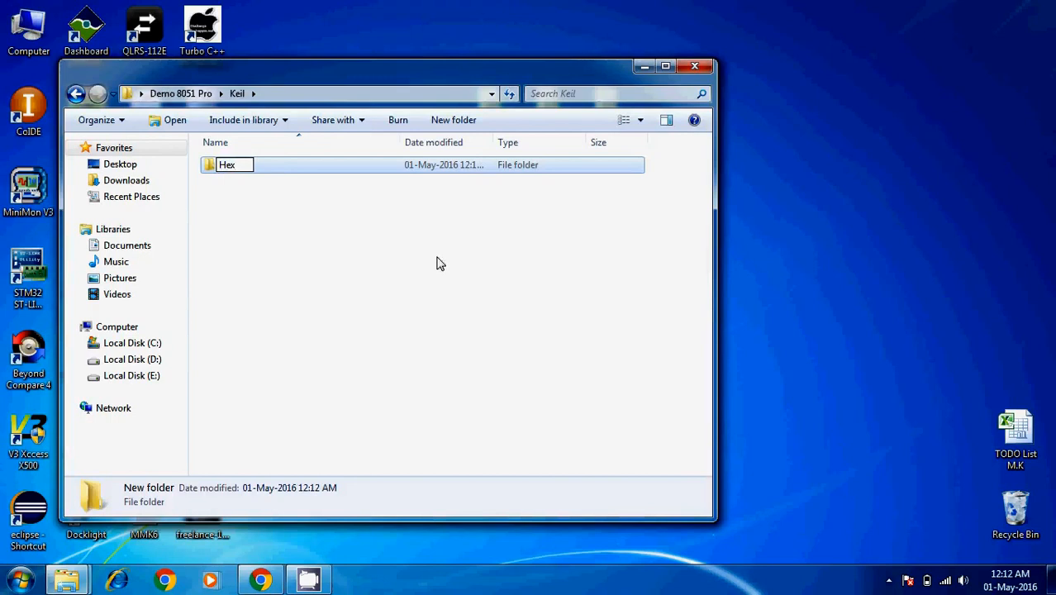
key("Return")
left_click(438, 263)
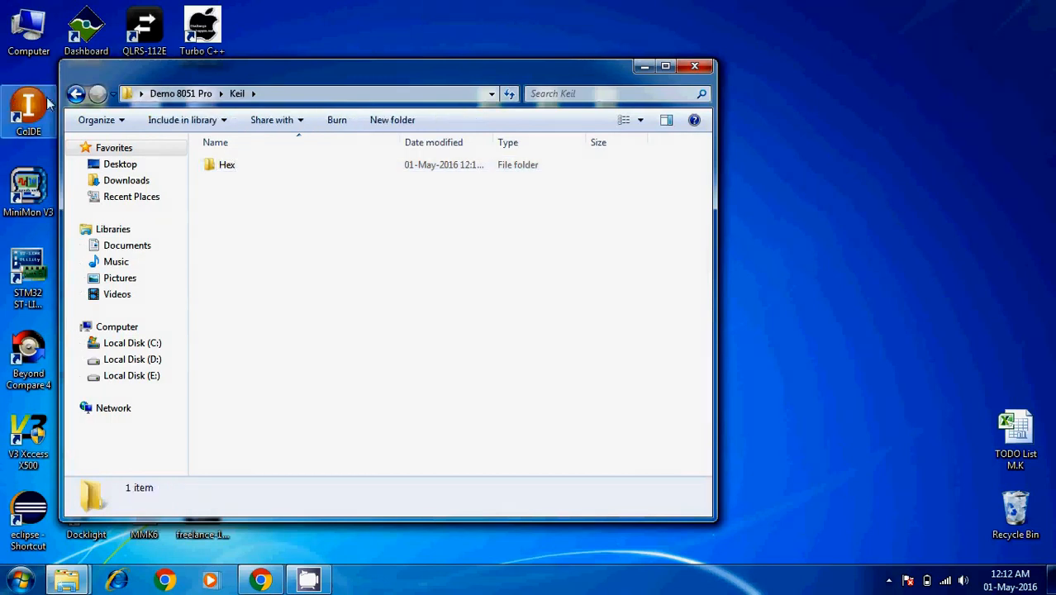
- Create a second subfolder named Other in the Keil folder, alongside Hex
right_click(246, 209)
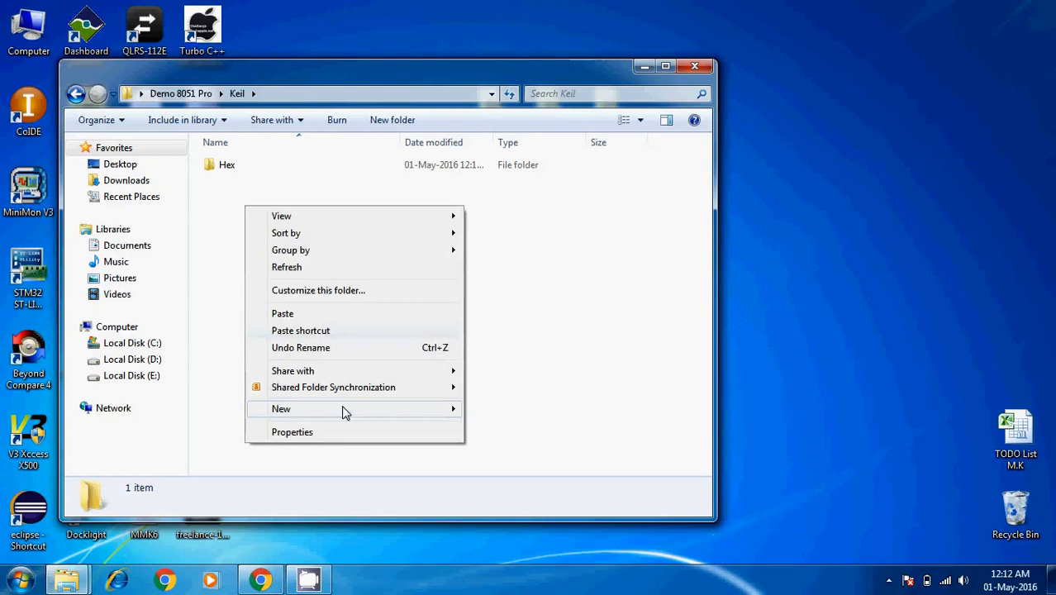
mouse_move(342, 408)
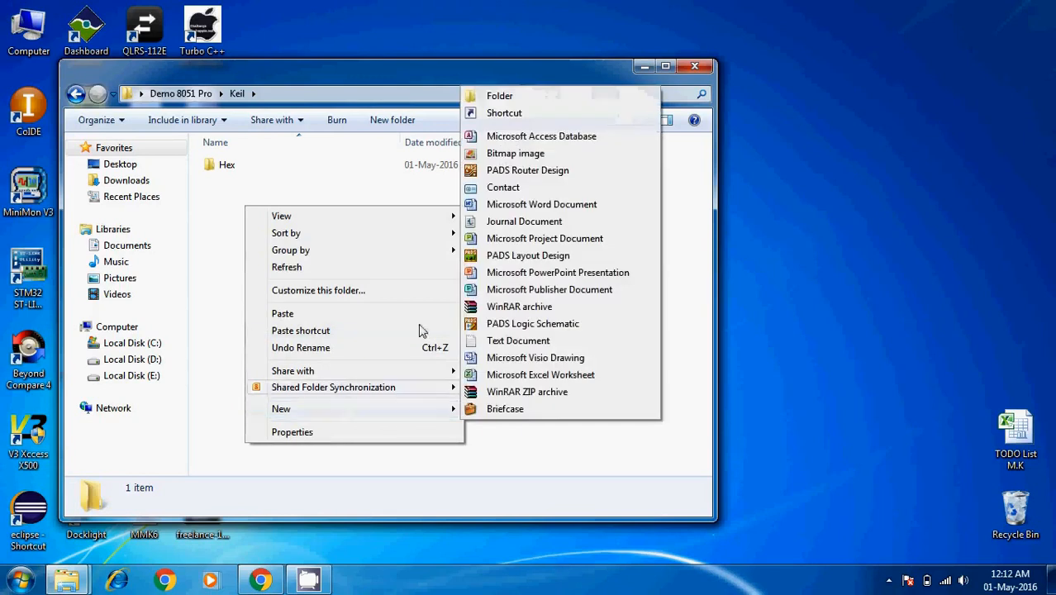
left_click(537, 98)
type("Other")
left_click(467, 237)
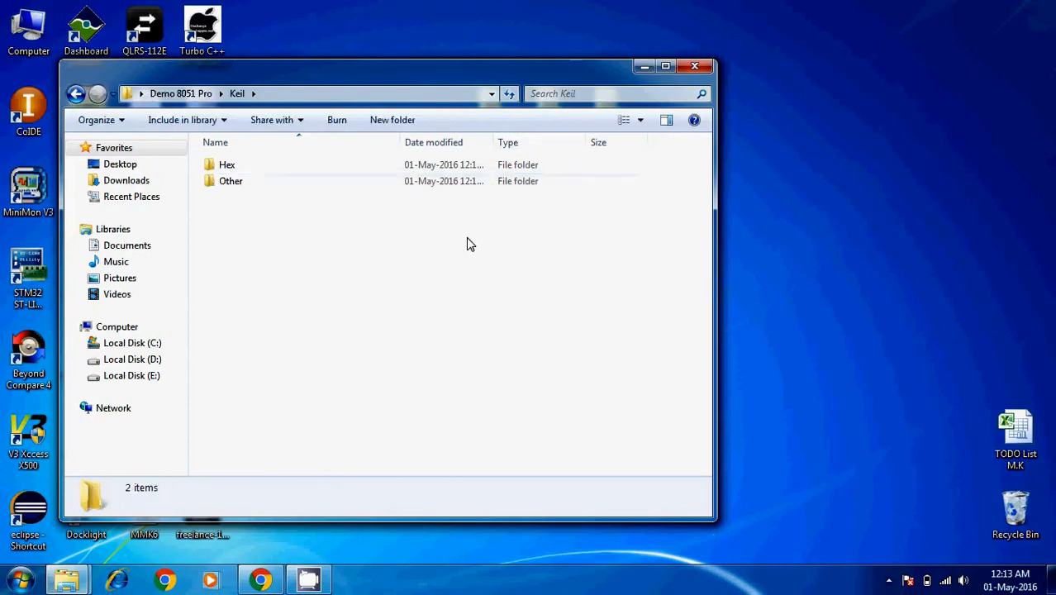
- Go back to Demo 8051 Pro, open the SRC folder and create a subfolder named APP
left_click(76, 93)
double_click(214, 182)
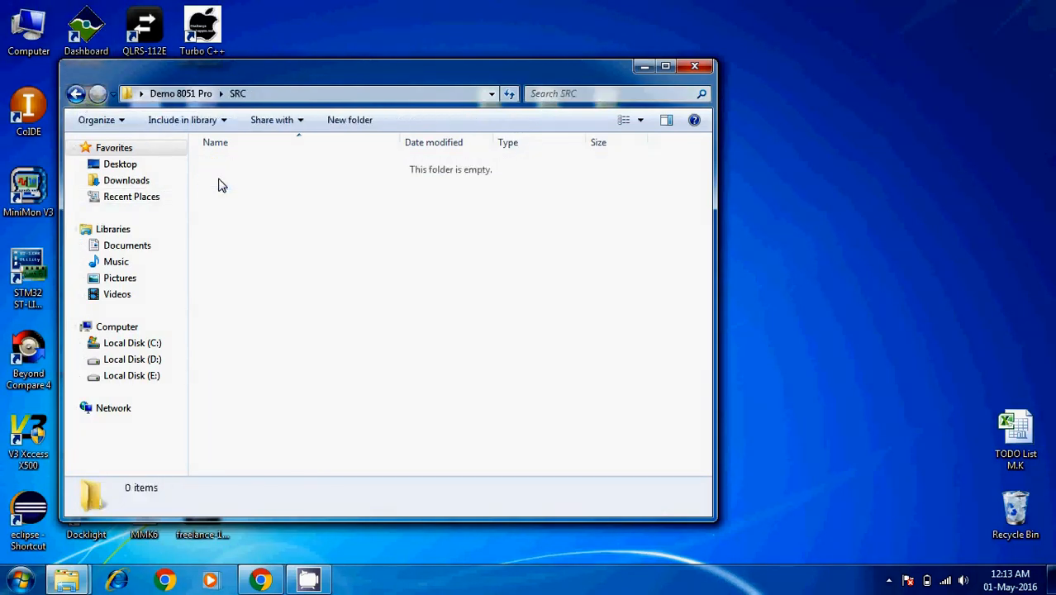
right_click(261, 185)
mouse_move(386, 379)
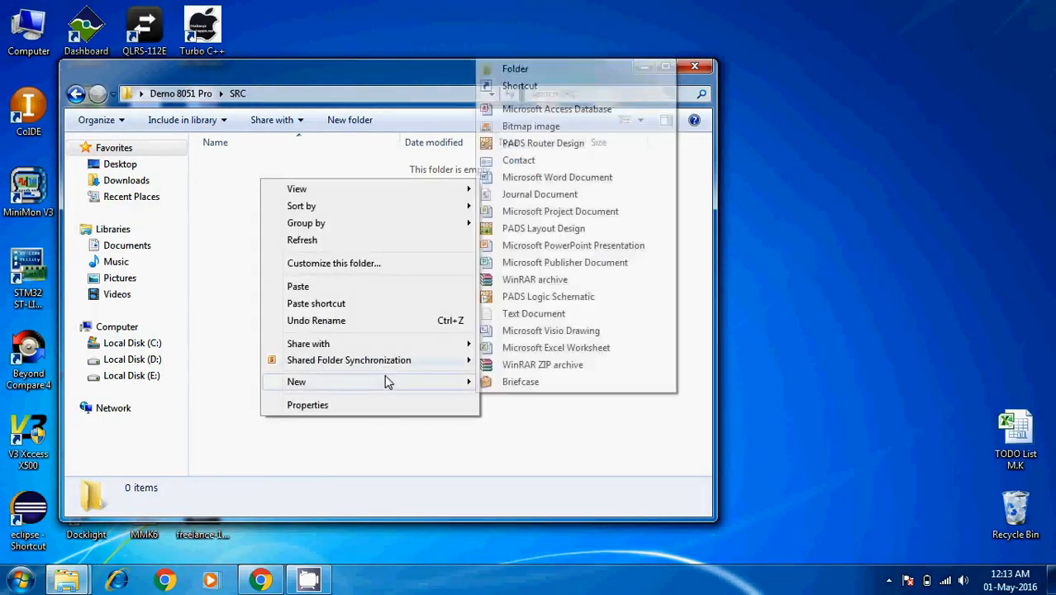
left_click(529, 69)
type("APP")
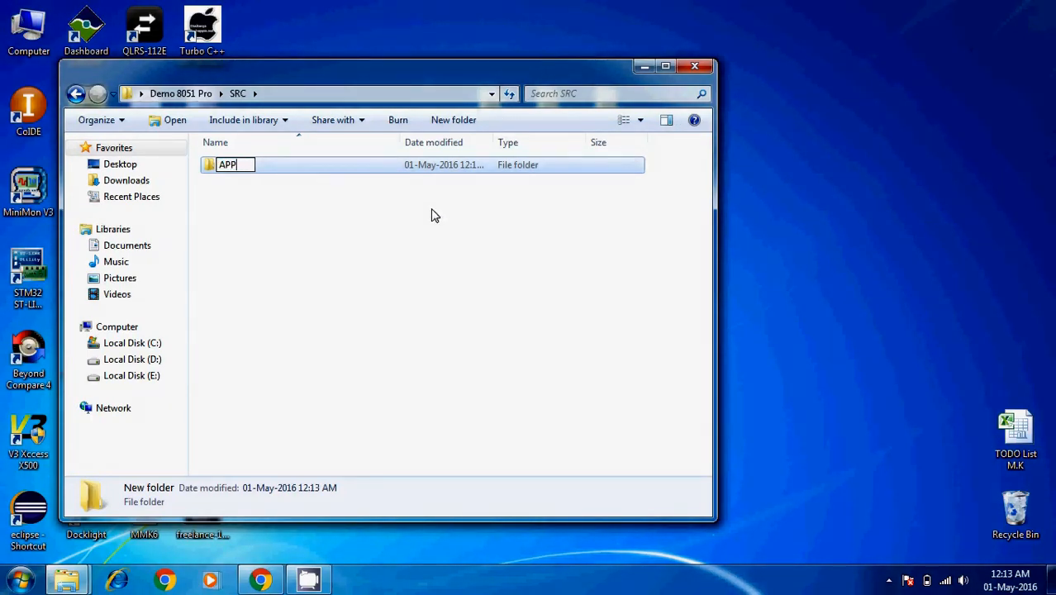
left_click(435, 216)
- Duplicate the APP folder within the SRC folder
left_click(412, 175)
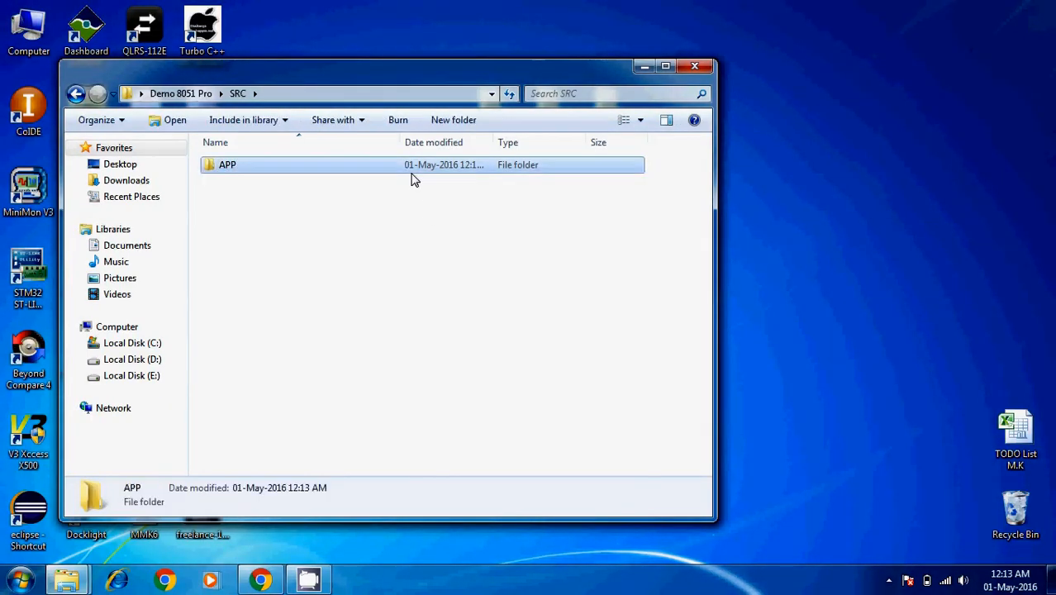
key("ctrl+c")
key("ctrl+v")
key("ctrl+f")
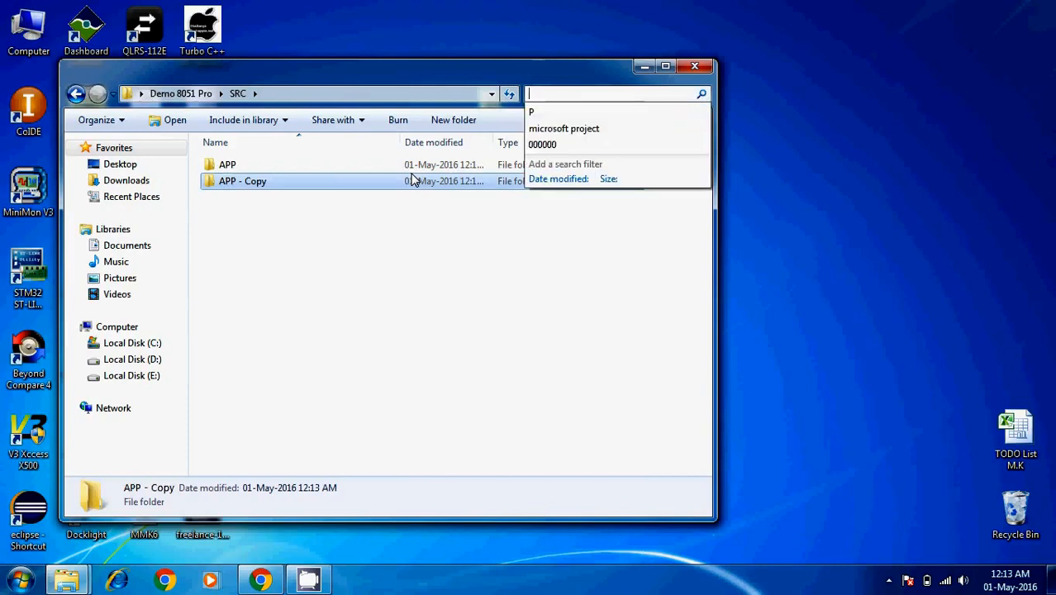
type("2")
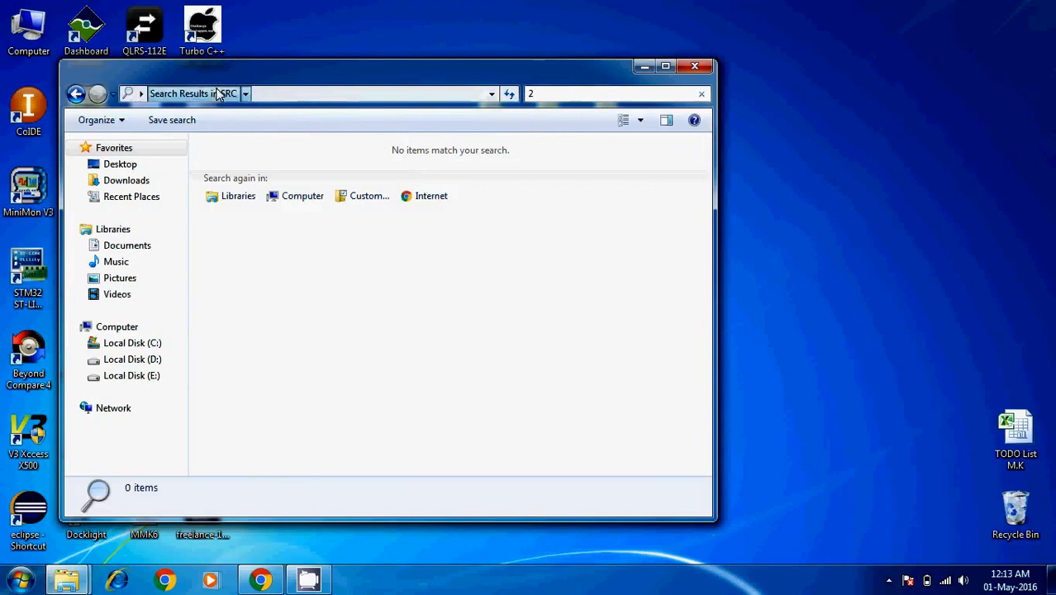
left_click(77, 95)
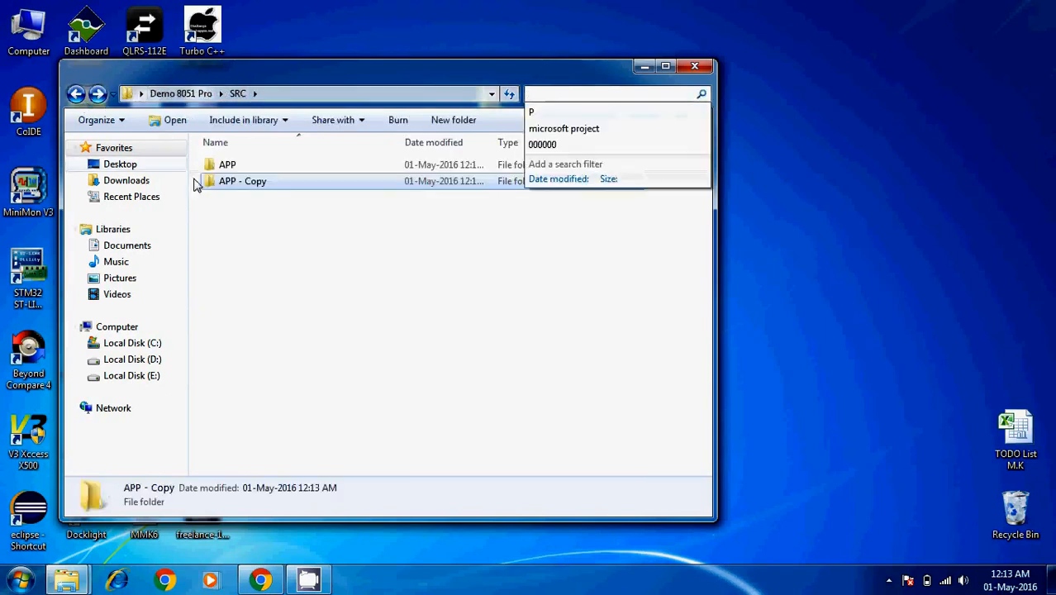
- Rename the copy of the APP folder as HAL
left_click(245, 183)
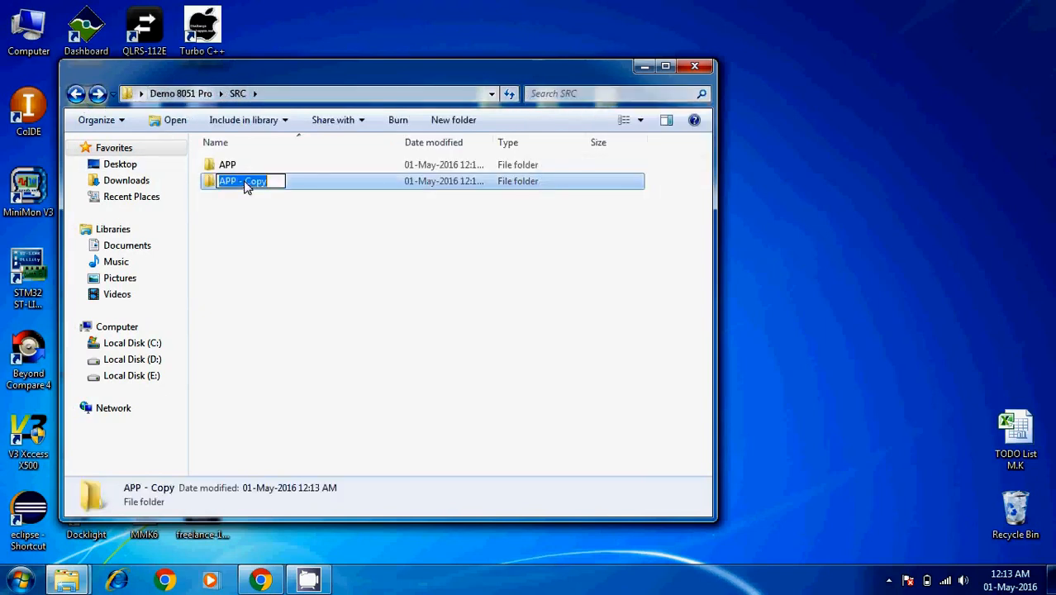
type("HAL")
left_click(259, 239)
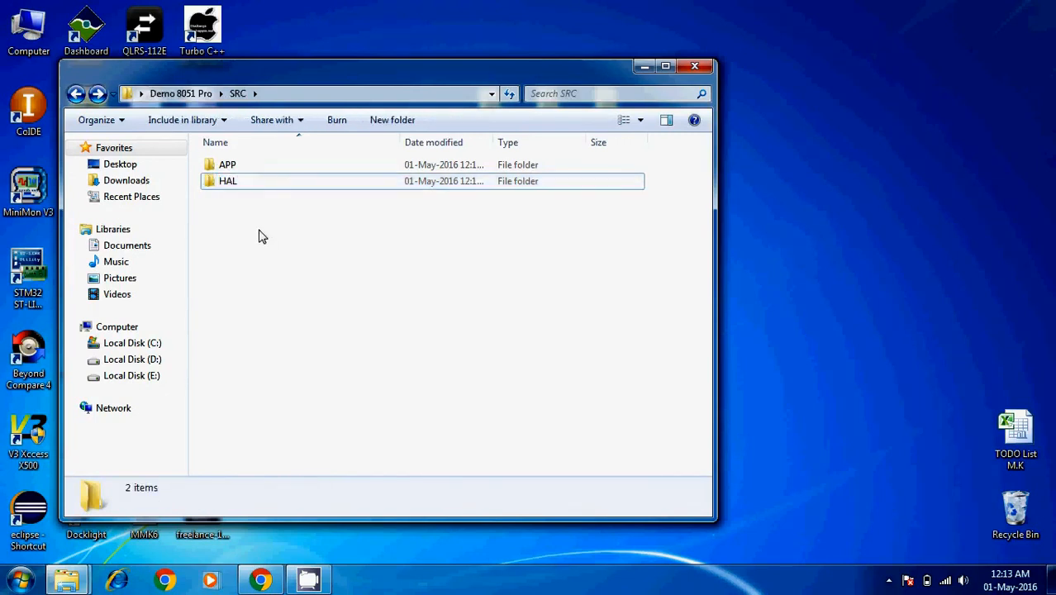
- Duplicate the HAL folder within SRC and rename the copy as Startup
left_click(283, 186)
key("ctrl+c")
key("ctrl+v")
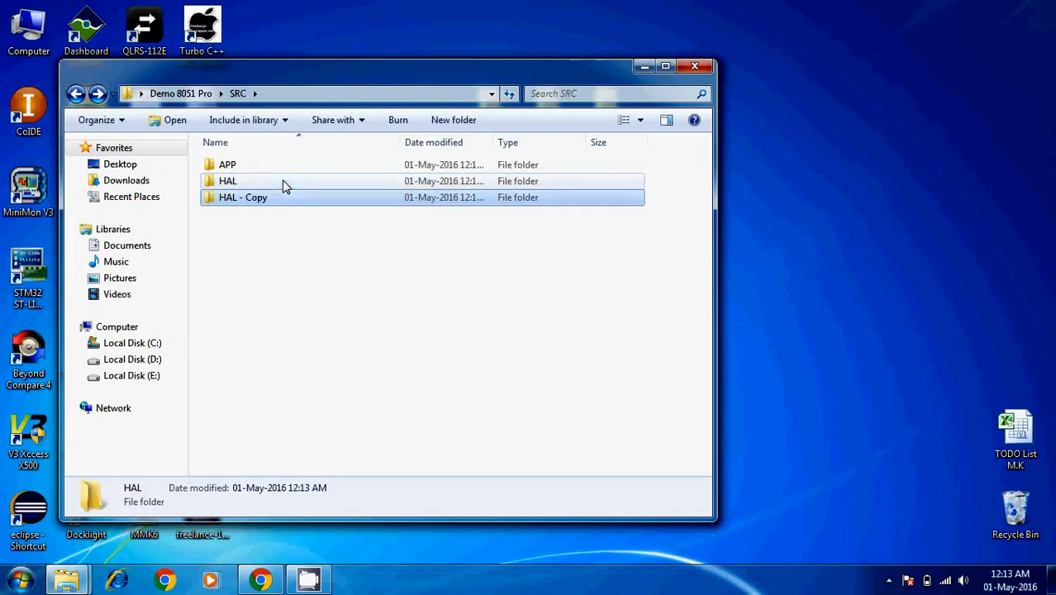
key("F2")
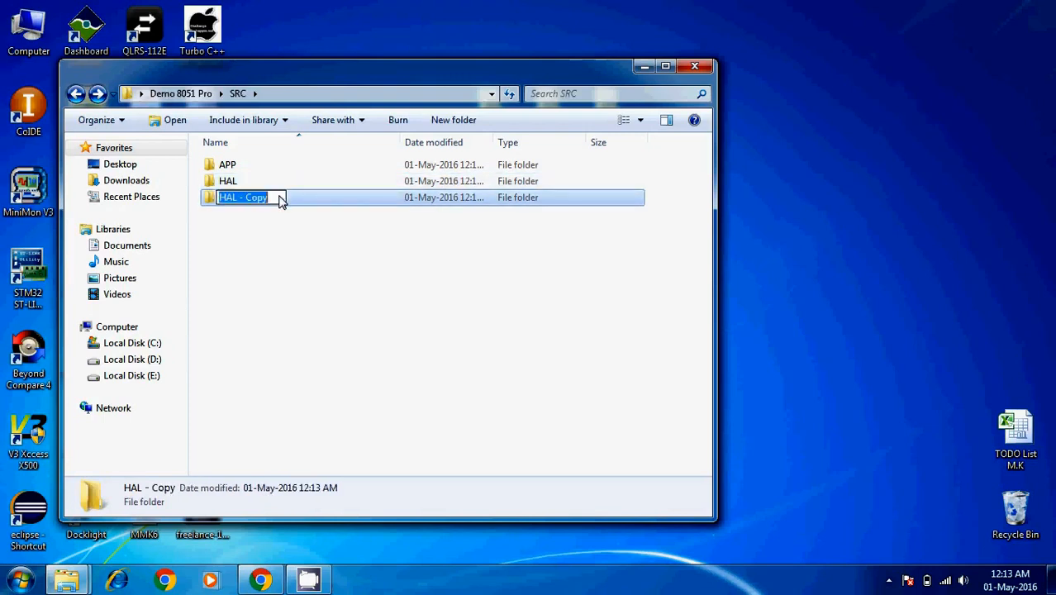
type("Star")
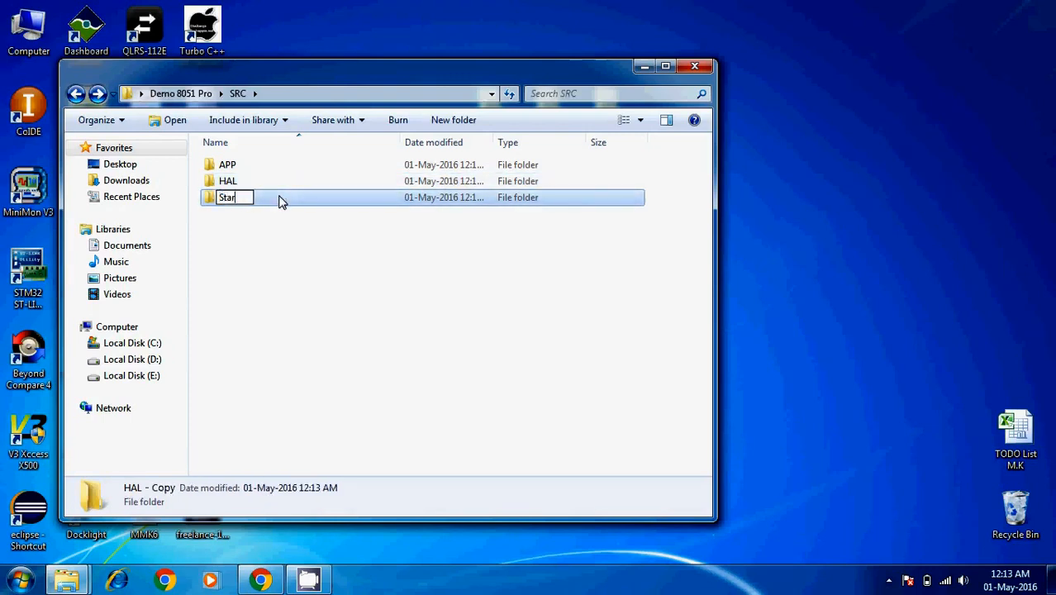
type("tup")
left_click(277, 263)
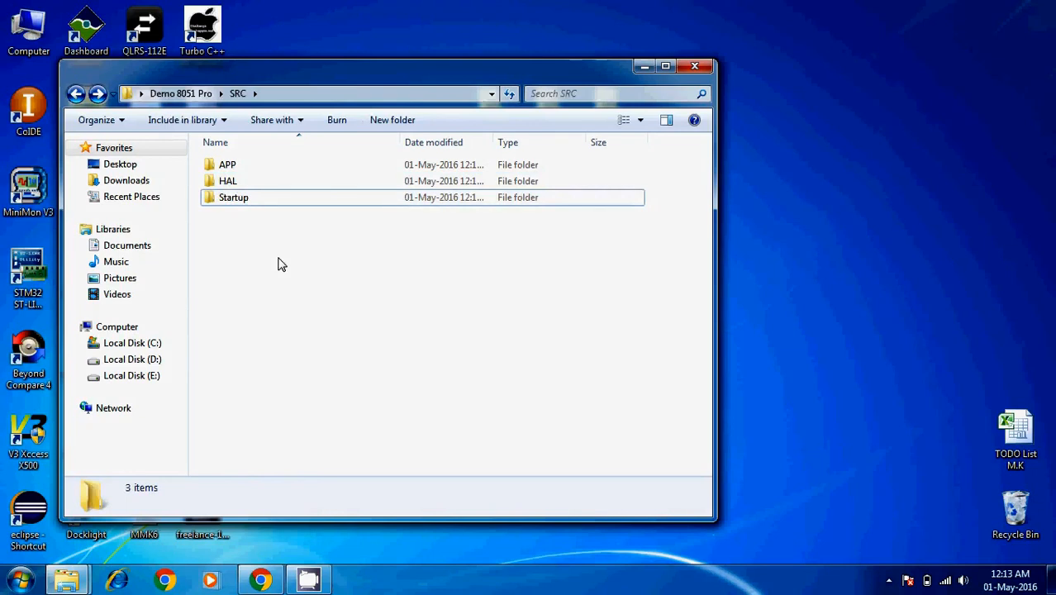
- Minimize the folder window, launch Keil uVision5 and create a project named Demo 8051 Pro, saved in the Keil folder of Demo 8051 Pro
left_click(644, 67)
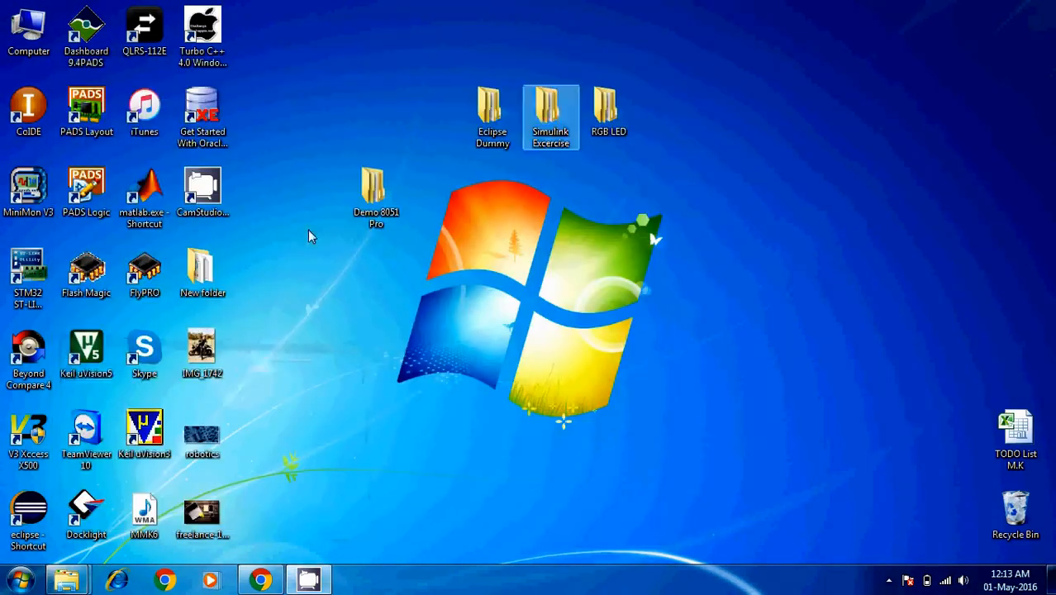
double_click(97, 374)
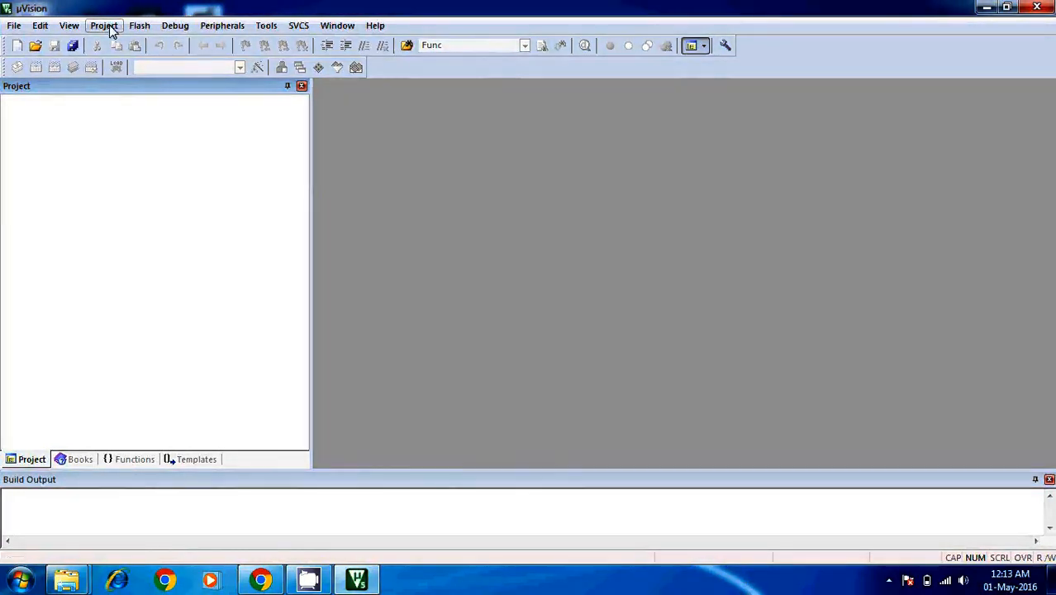
left_click(108, 26)
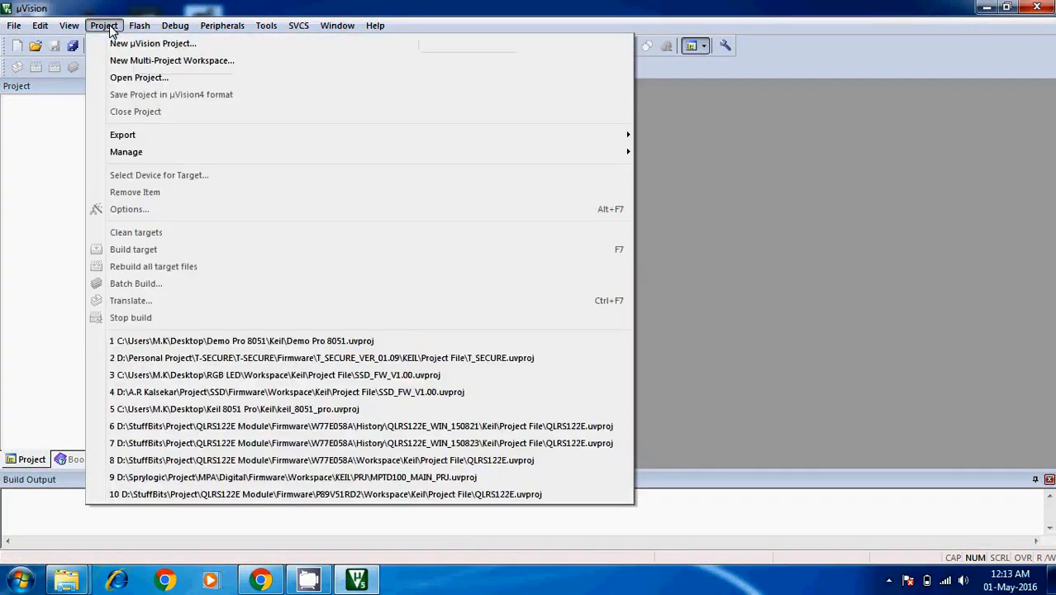
left_click(153, 48)
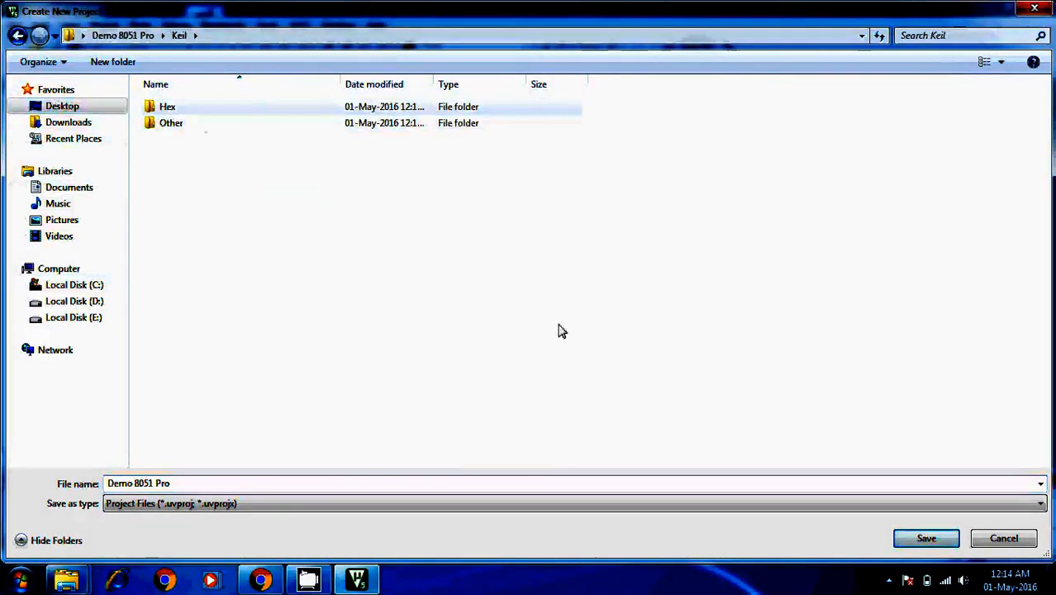
left_click(948, 546)
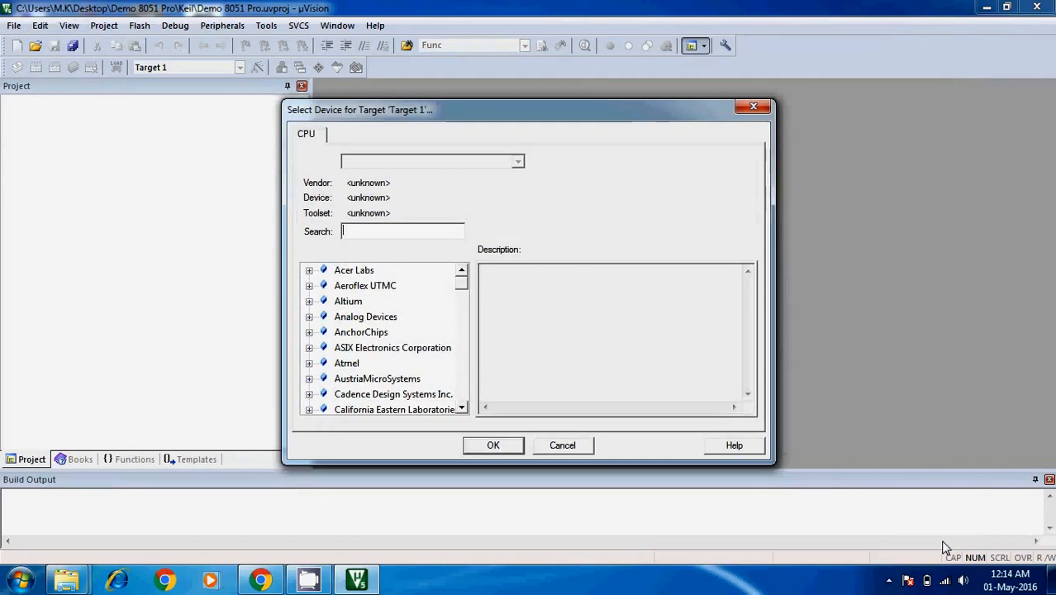
- Choose the NXP P89V51RD2 as the target device and decline adding STARTUP.A51 to the project
type("P89")
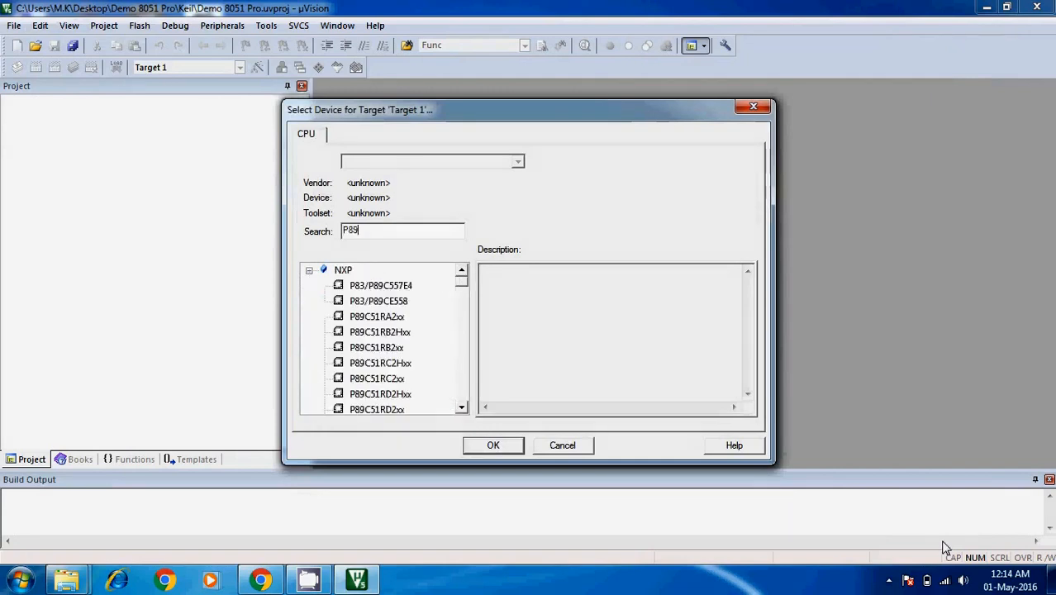
type("V51")
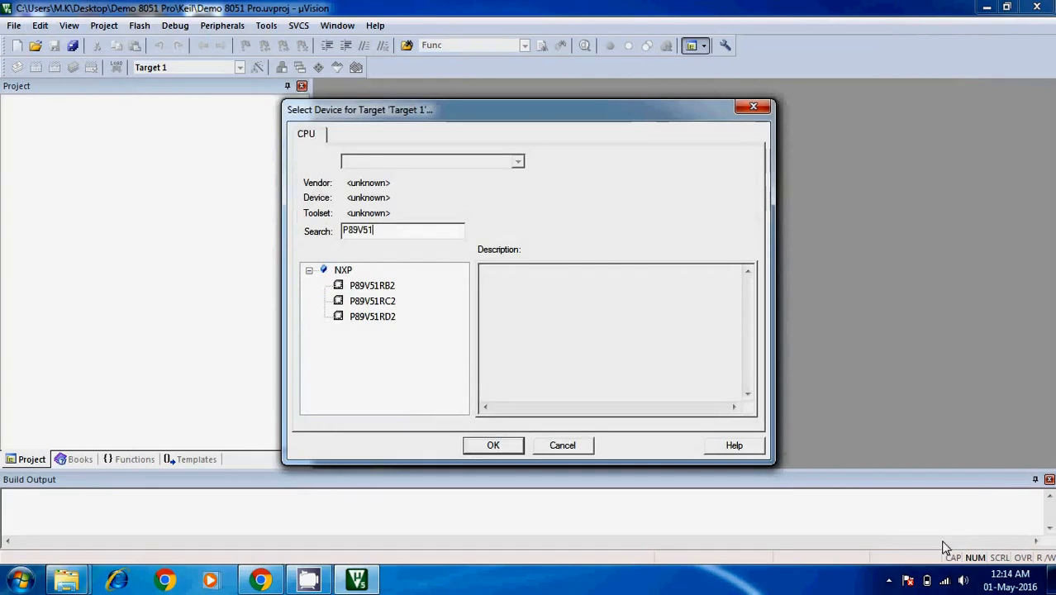
type("RD2")
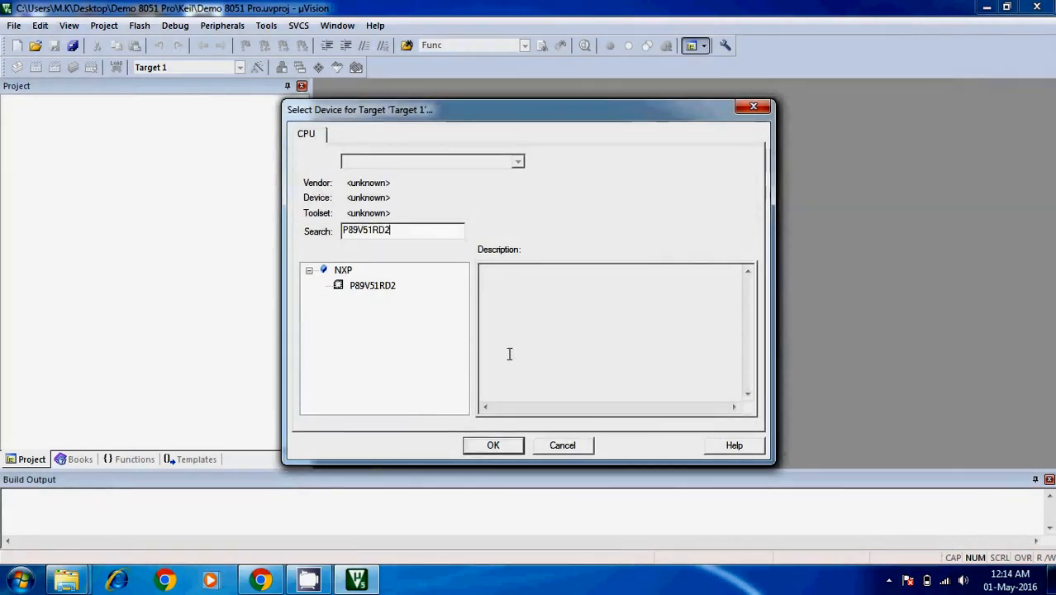
left_click(356, 289)
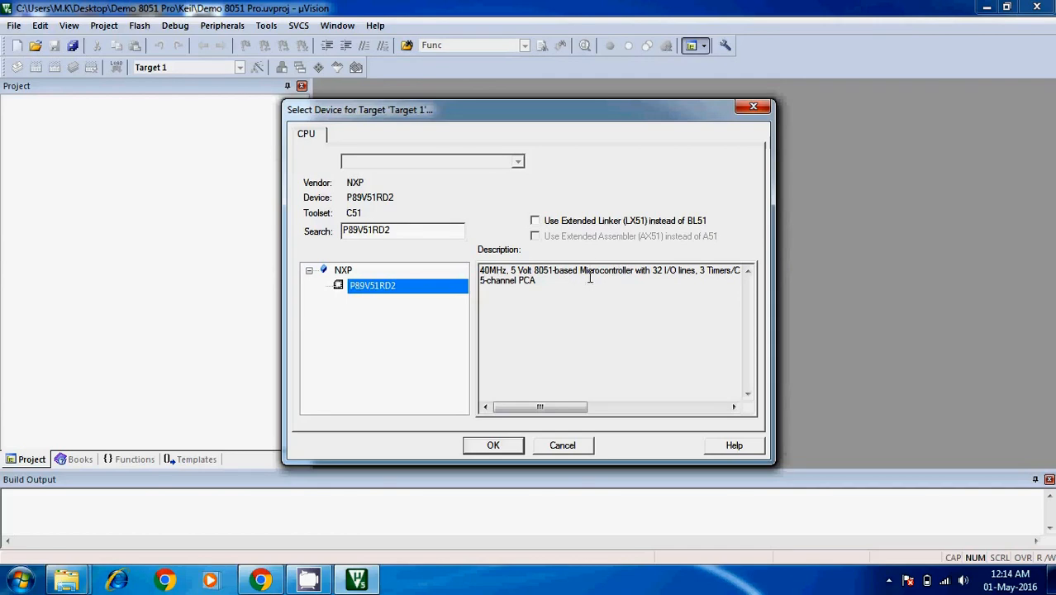
left_click(493, 445)
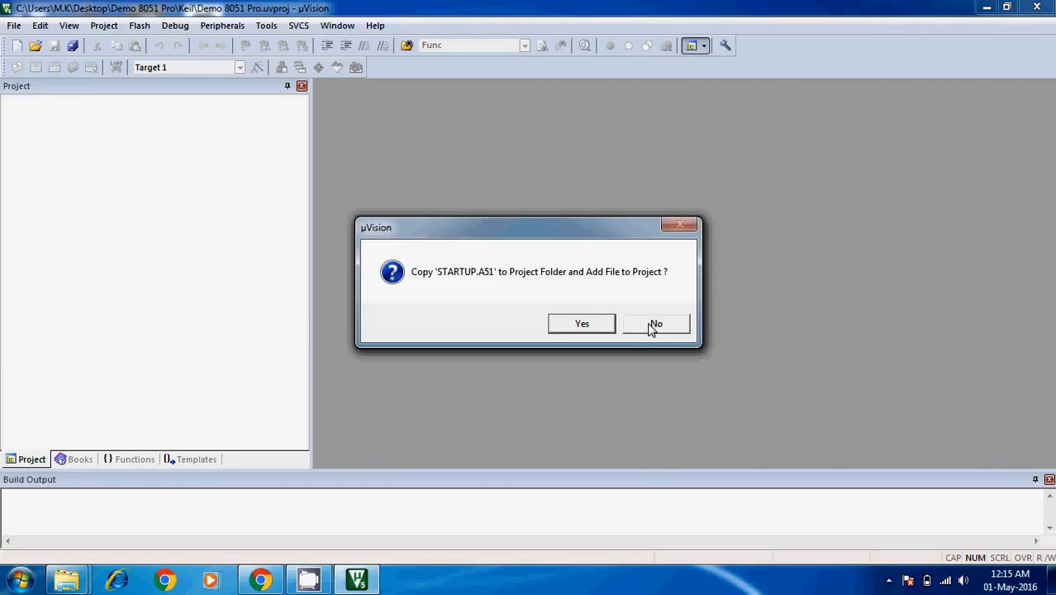
left_click(652, 327)
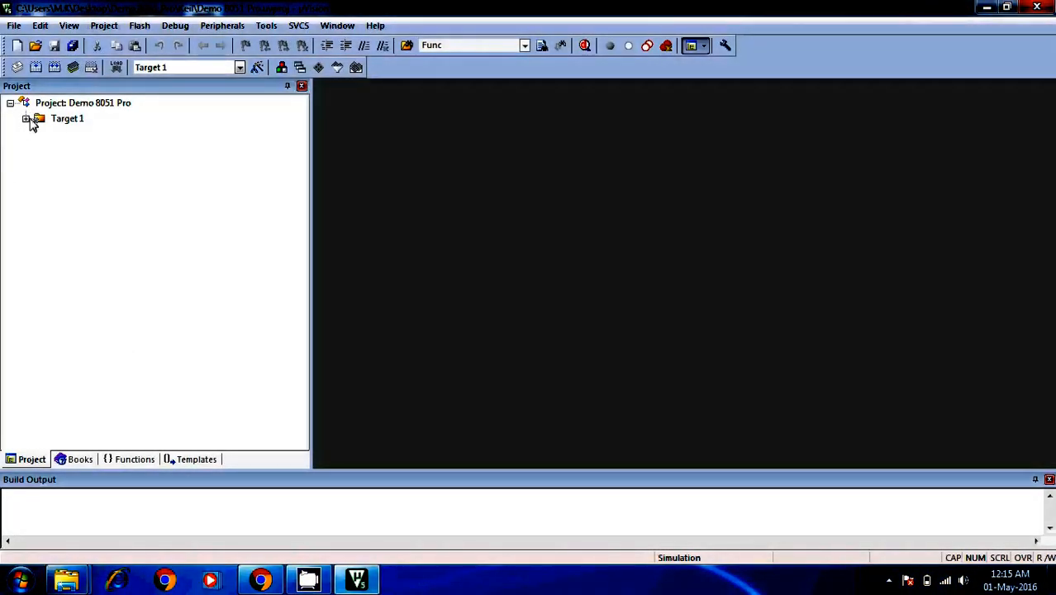
- Expand Target 1 in the project tree and rename it as Demo 8051 Pro
double_click(39, 119)
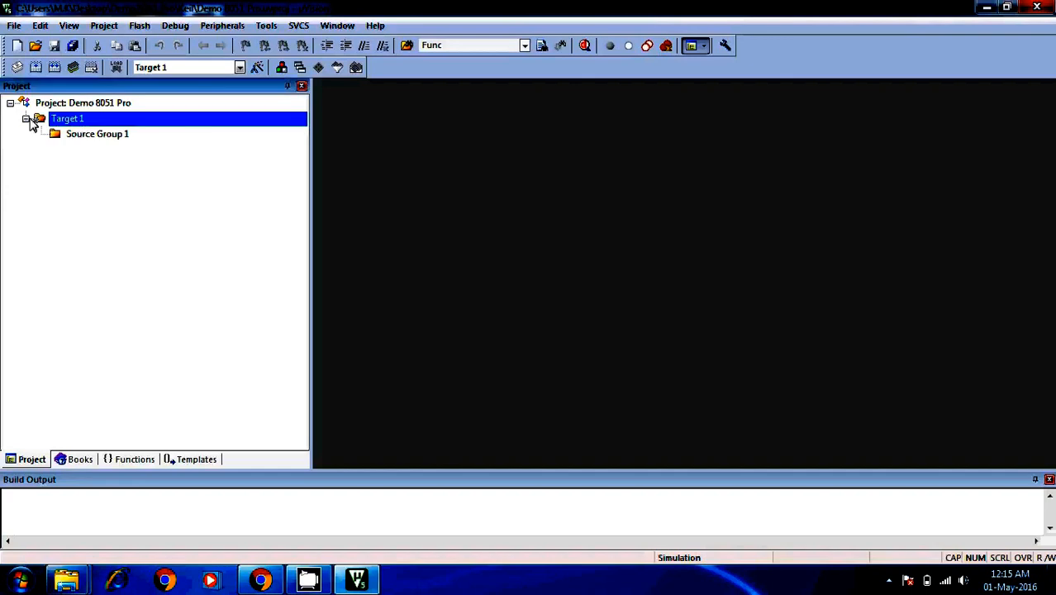
left_click(73, 120)
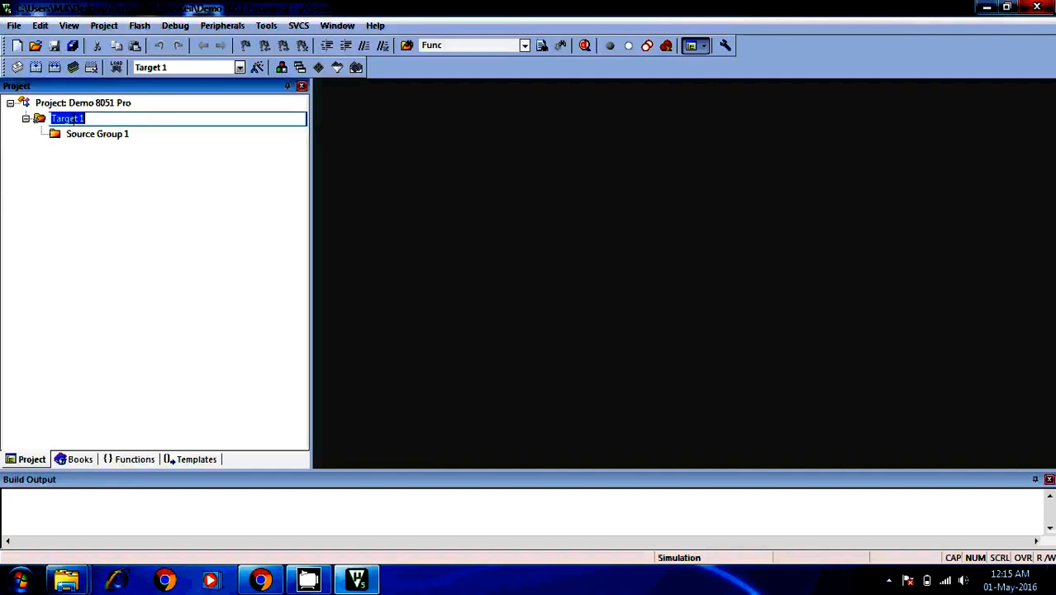
type("Demo 8051 Pro")
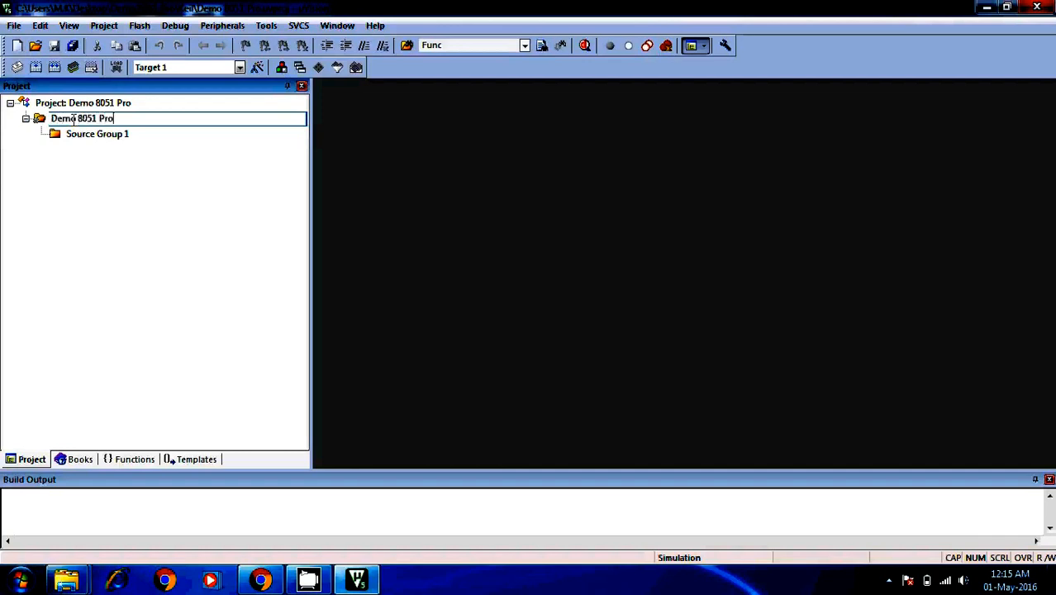
- Rename Source Group 1 as APP
left_click(83, 135)
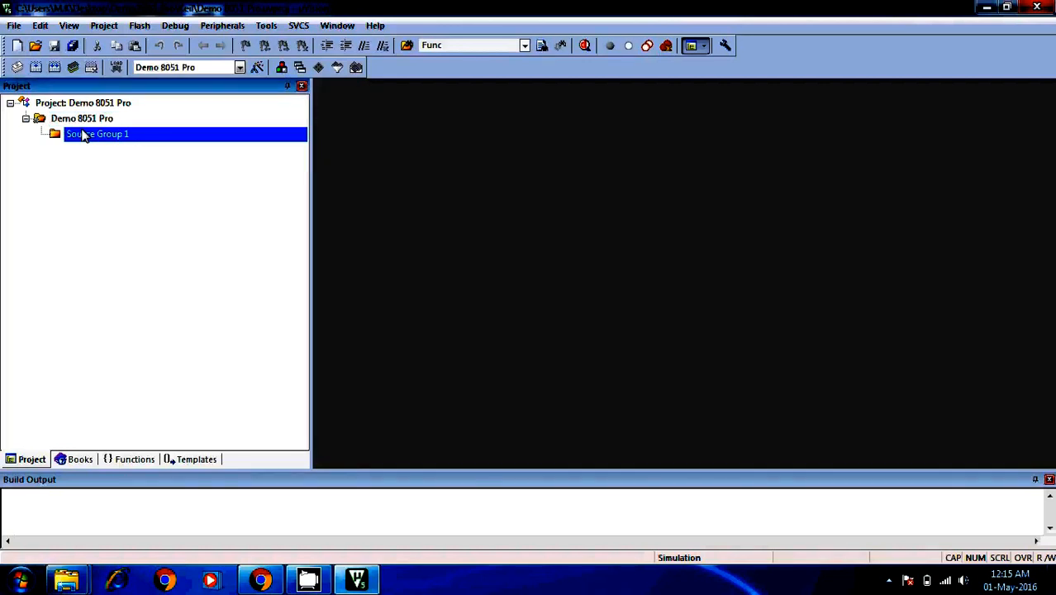
left_click(83, 135)
type("APP")
left_click(85, 153)
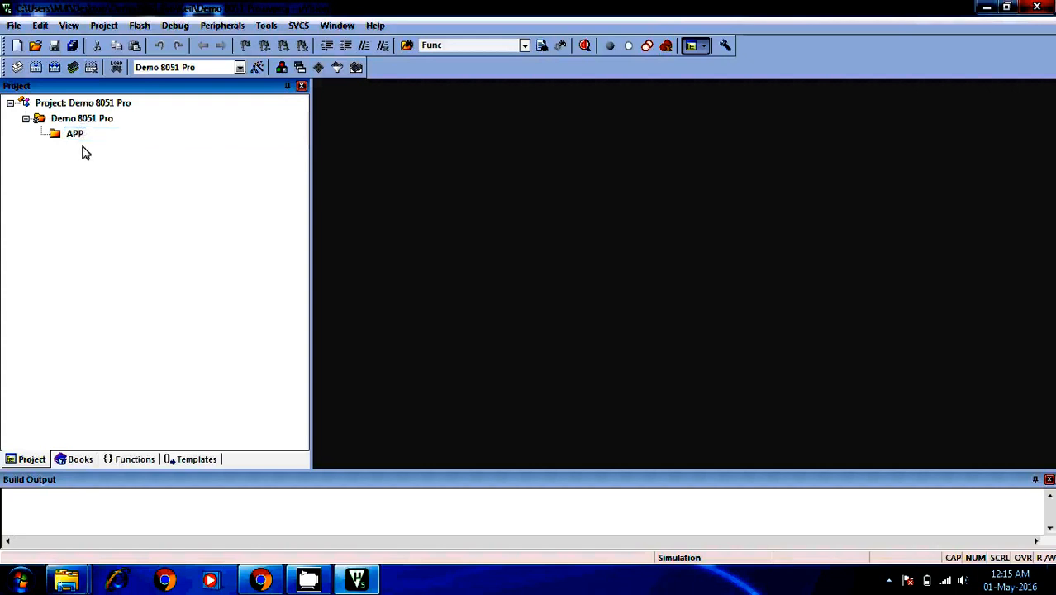
- Open the project items manager and add a group named HAL below APP
left_click(79, 140)
right_click(79, 140)
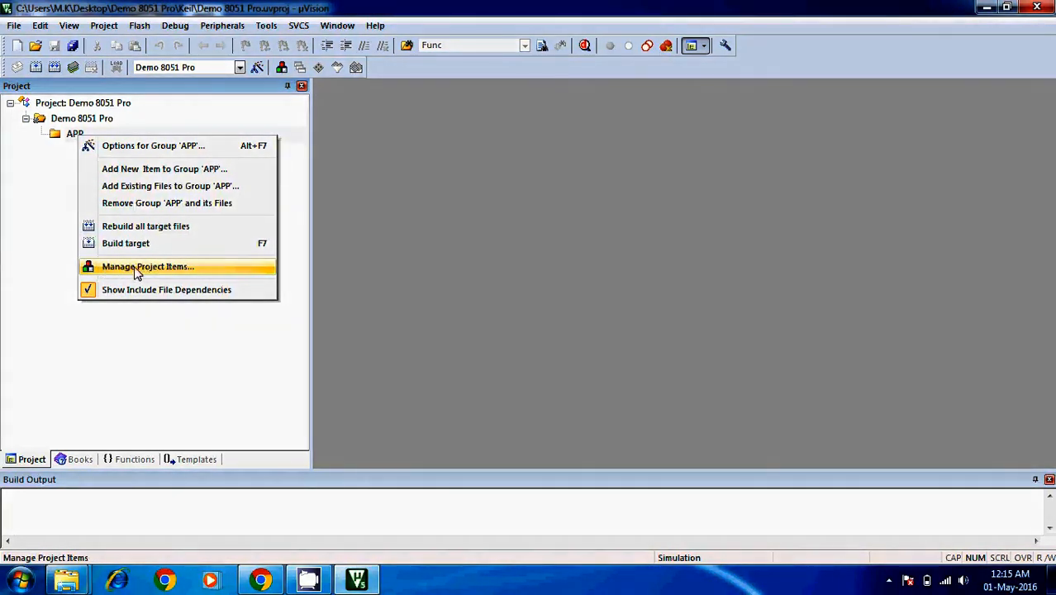
left_click(144, 271)
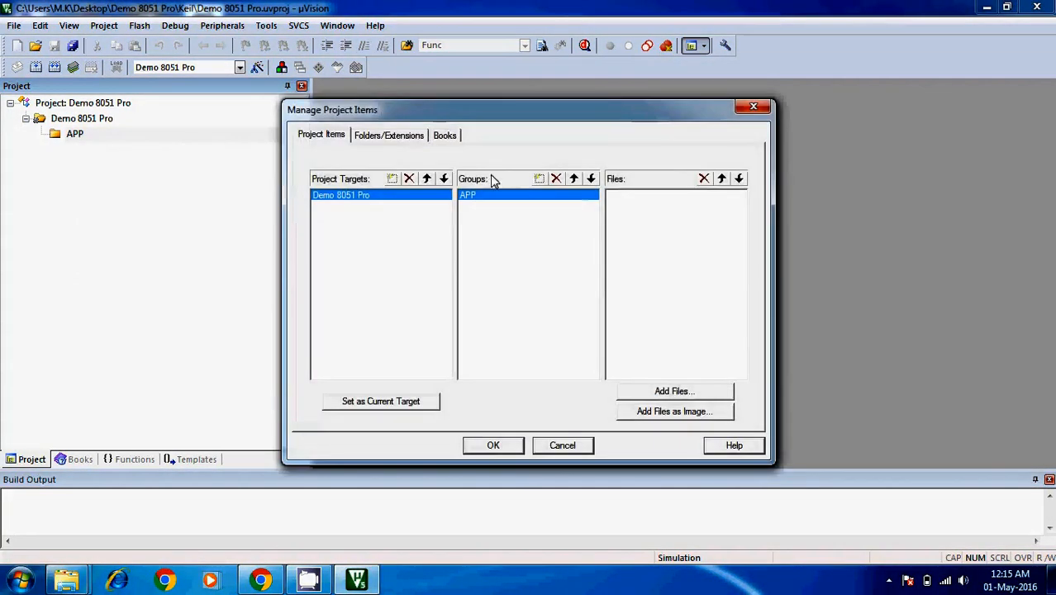
left_click(539, 179)
type("HAL")
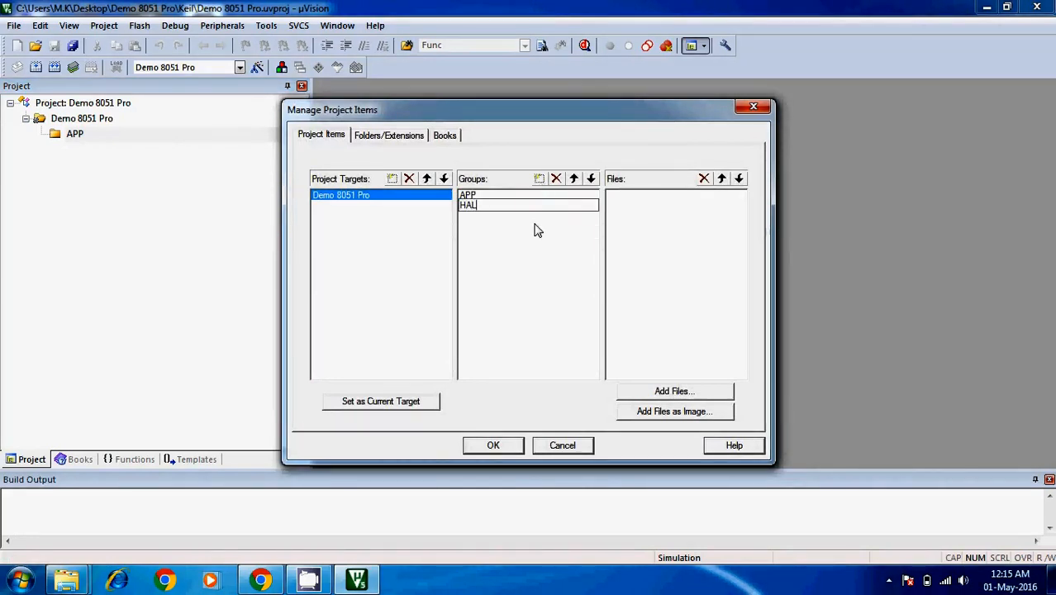
key("Return")
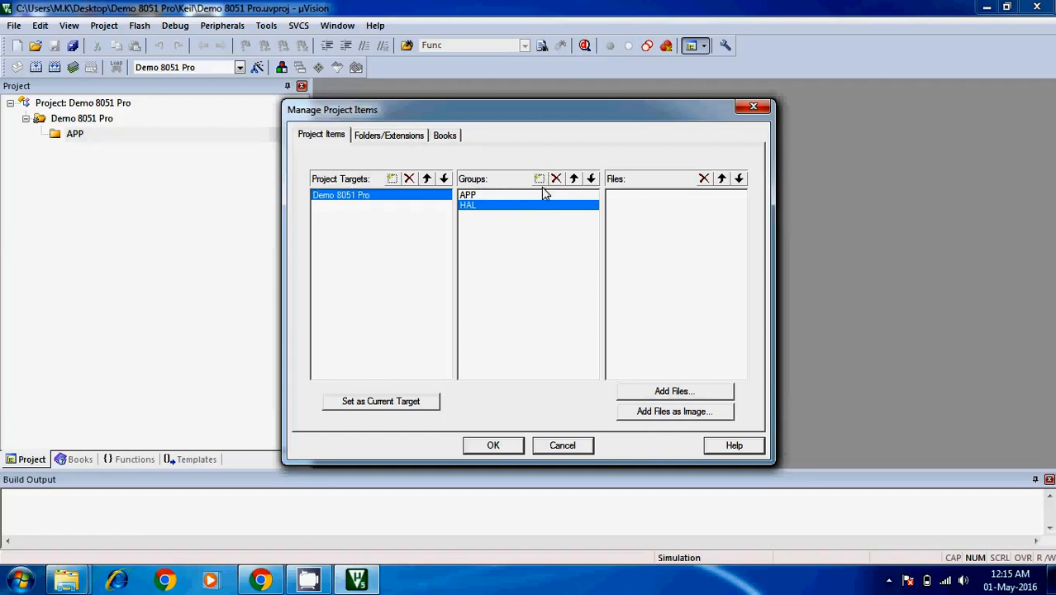
- Add a group named Startup below HAL and apply the project item changes
left_click(542, 184)
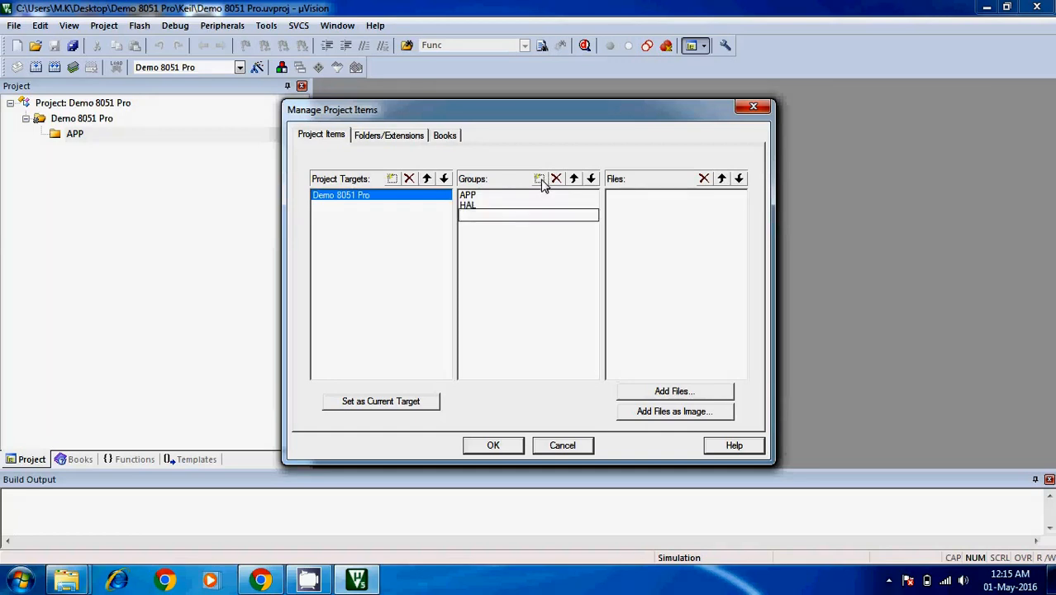
type("Startup")
key("Return")
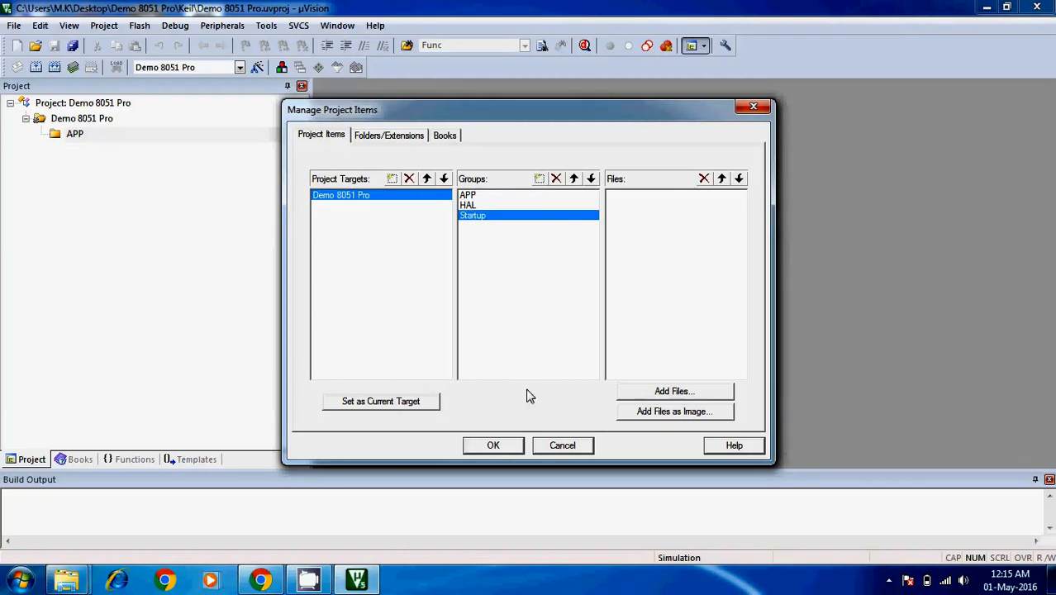
left_click(499, 445)
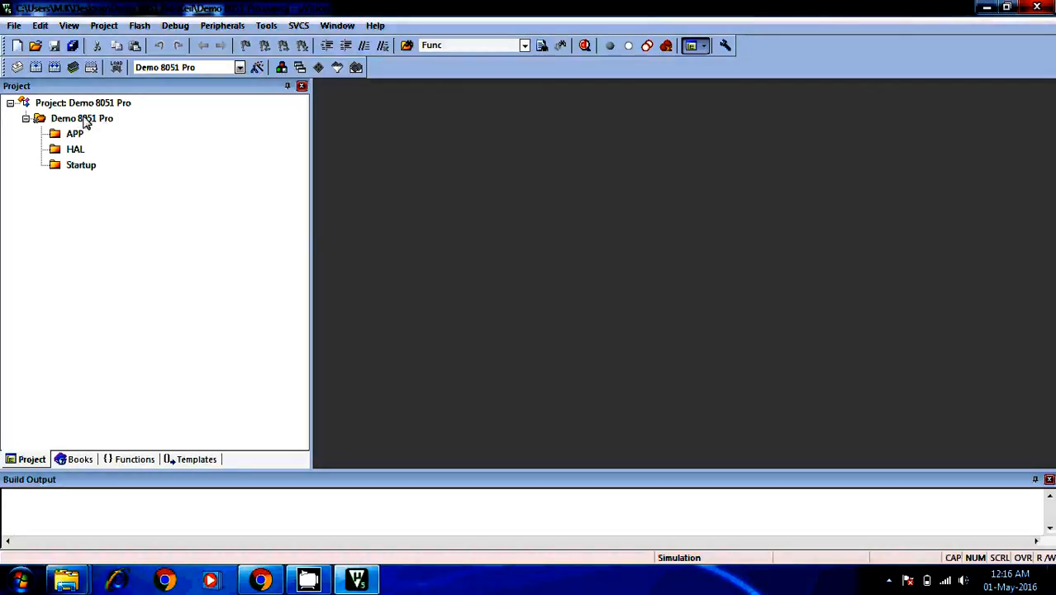
- In the options for target Demo 8051 Pro, set the crystal frequency to 12 MHz and the memory model to Large: variables in XDATA
right_click(83, 119)
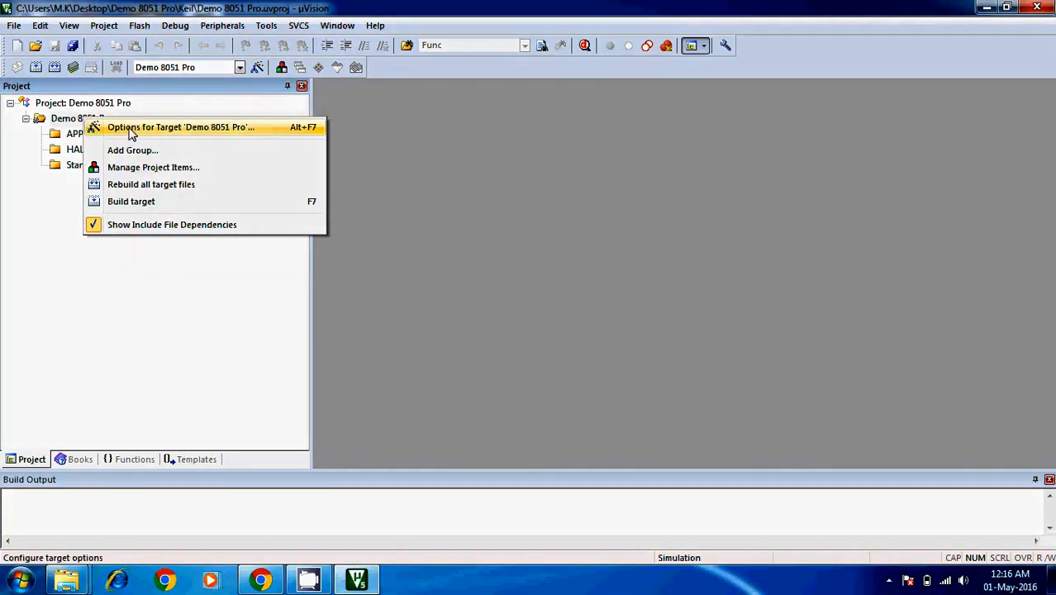
left_click(130, 131)
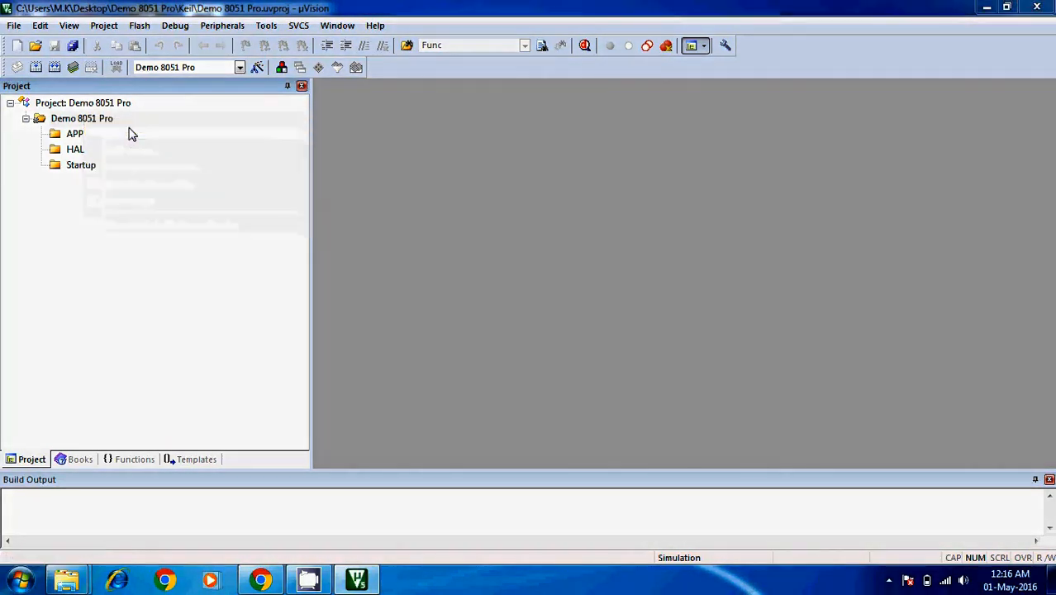
left_click(310, 137)
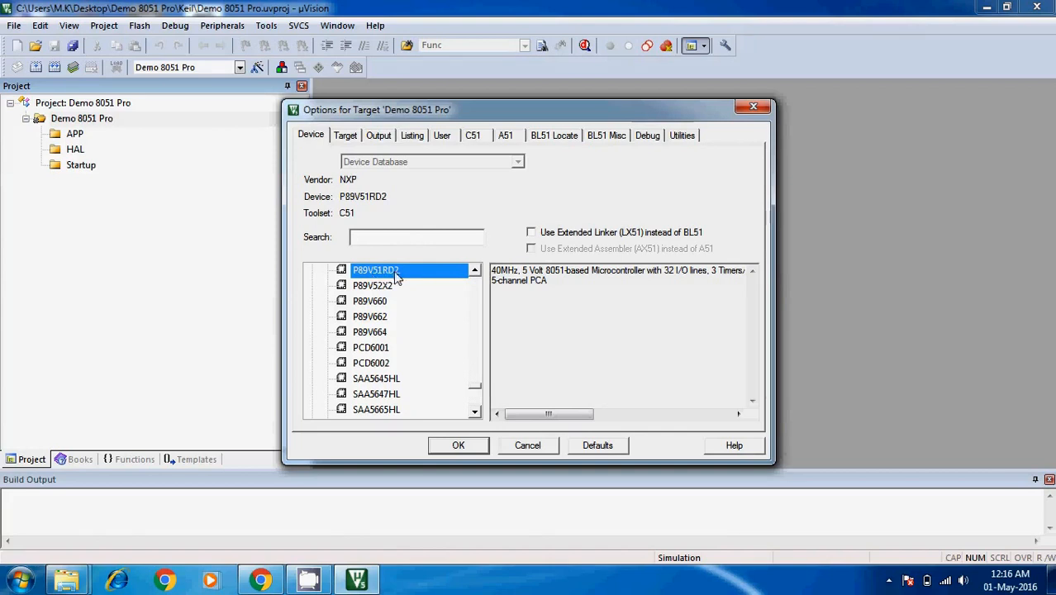
left_click(351, 139)
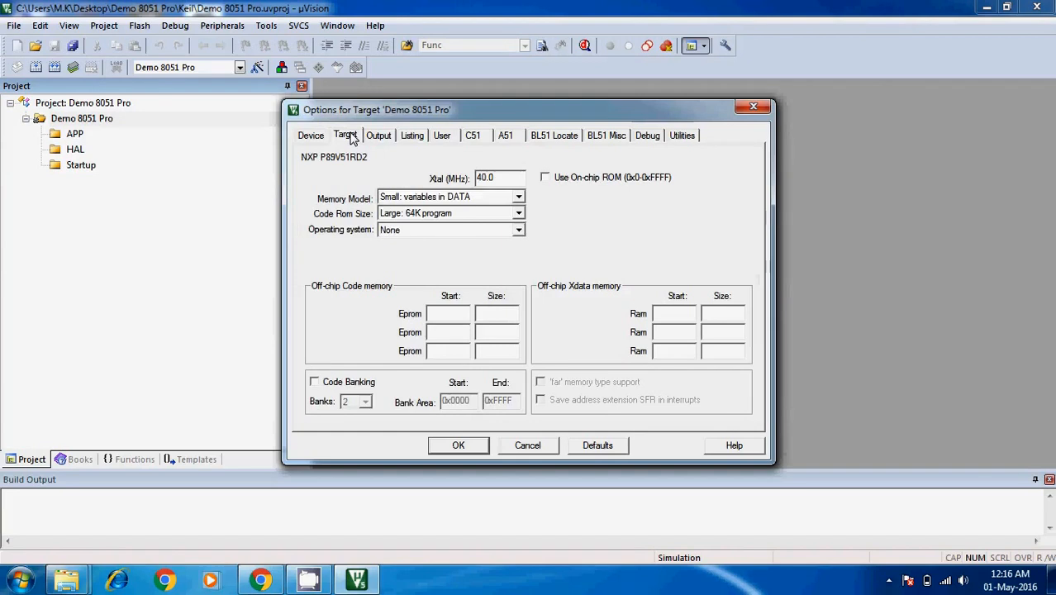
left_click_drag(496, 178, 470, 178)
type("12")
left_click(519, 198)
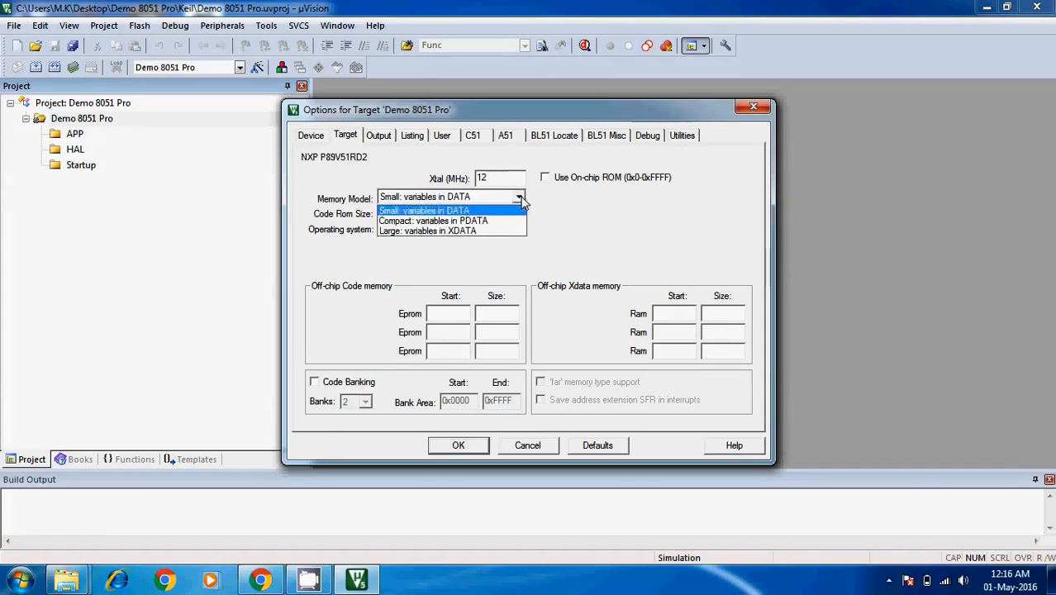
left_click(484, 231)
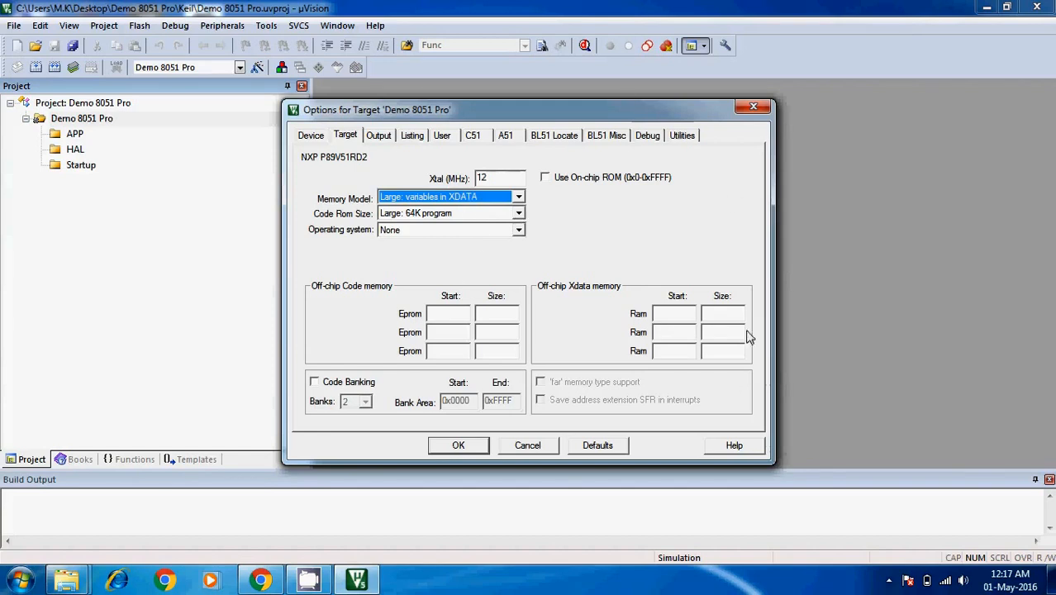
- Set the output folder for objects to the Hex folder inside the project's Keil folder
left_click(378, 138)
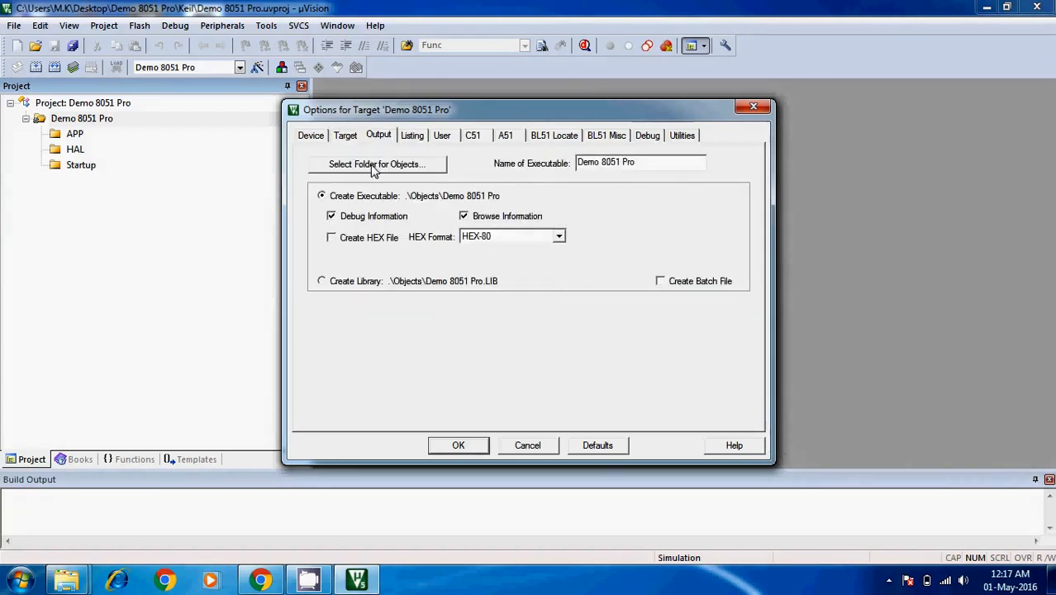
left_click(373, 165)
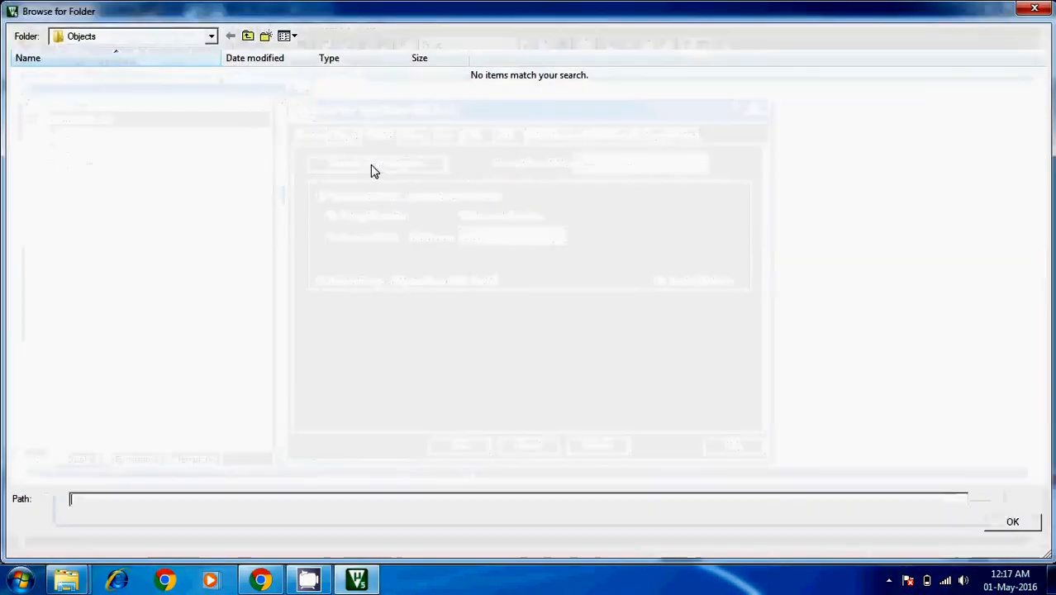
left_click(248, 36)
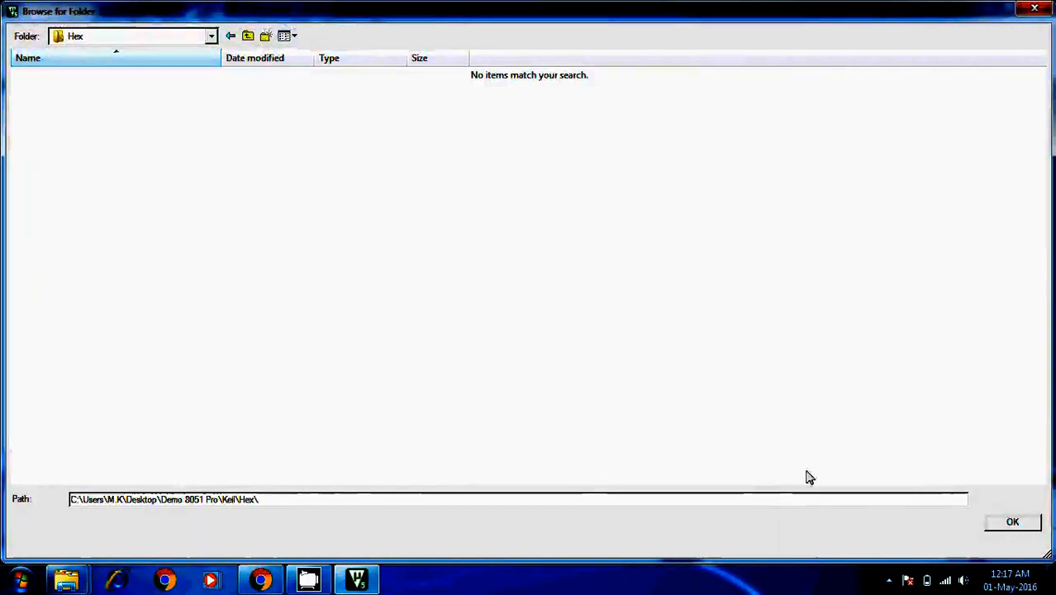
left_click(998, 527)
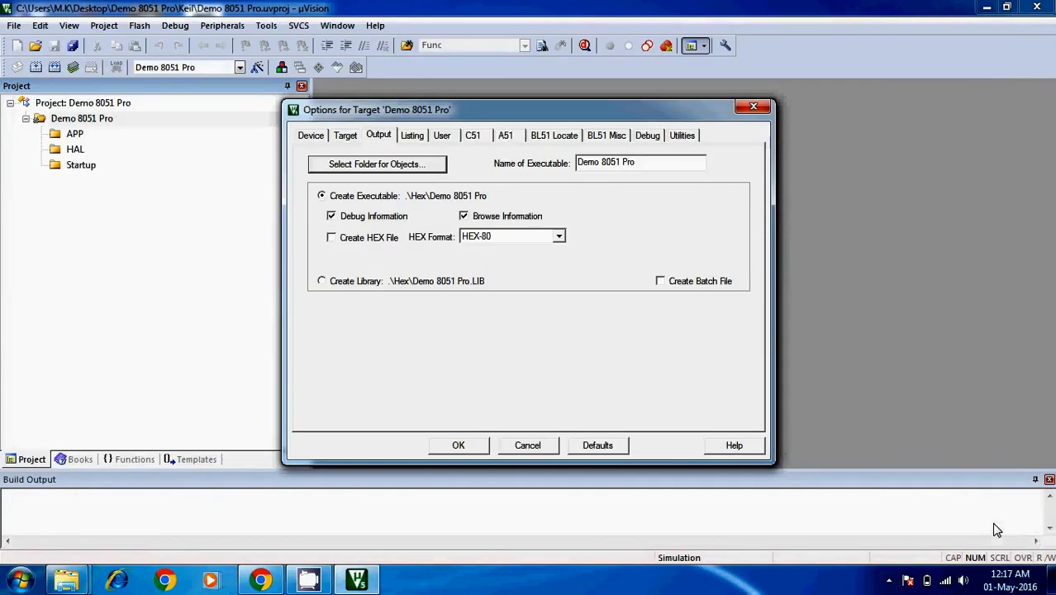
- Enable HEX file creation with the HEX-80 format
left_click(333, 239)
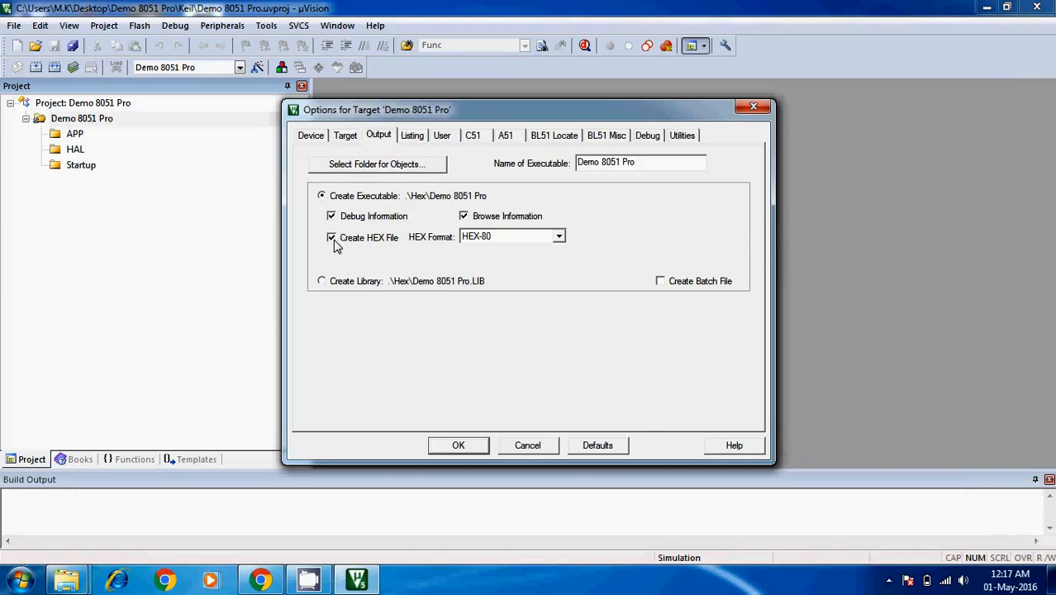
left_click(560, 237)
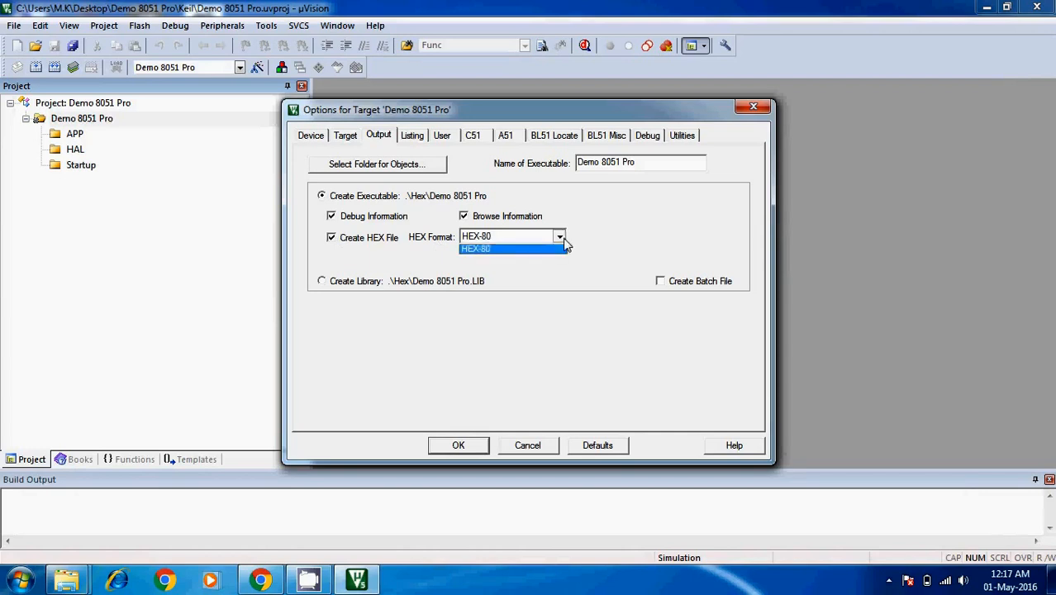
left_click(564, 242)
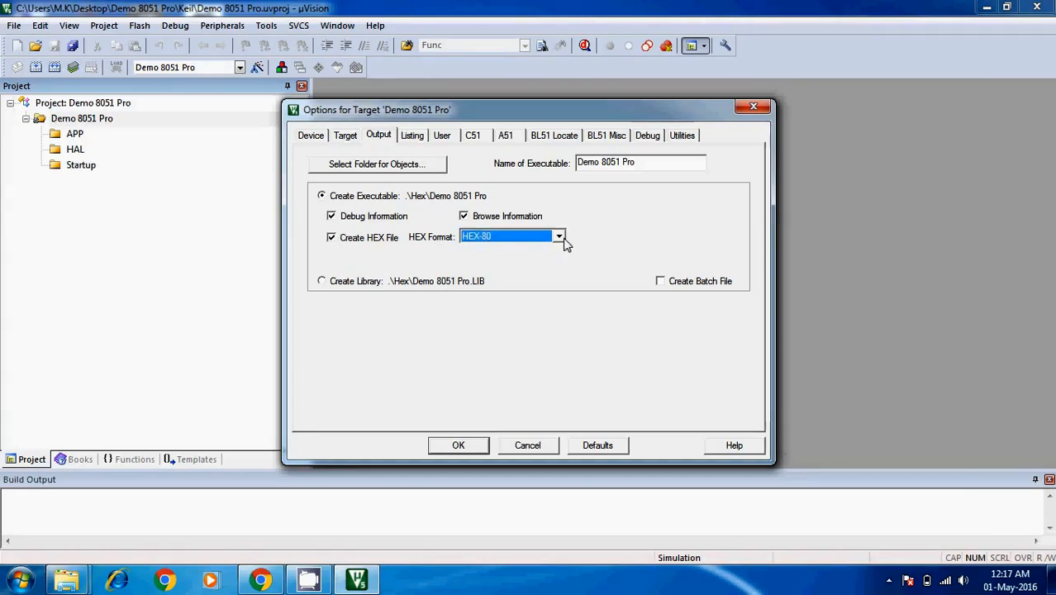
- Review the listing, user command, C51 and A51 options, and disable Use Memory Layout from Target Dialog for the BL51 linker
left_click(407, 139)
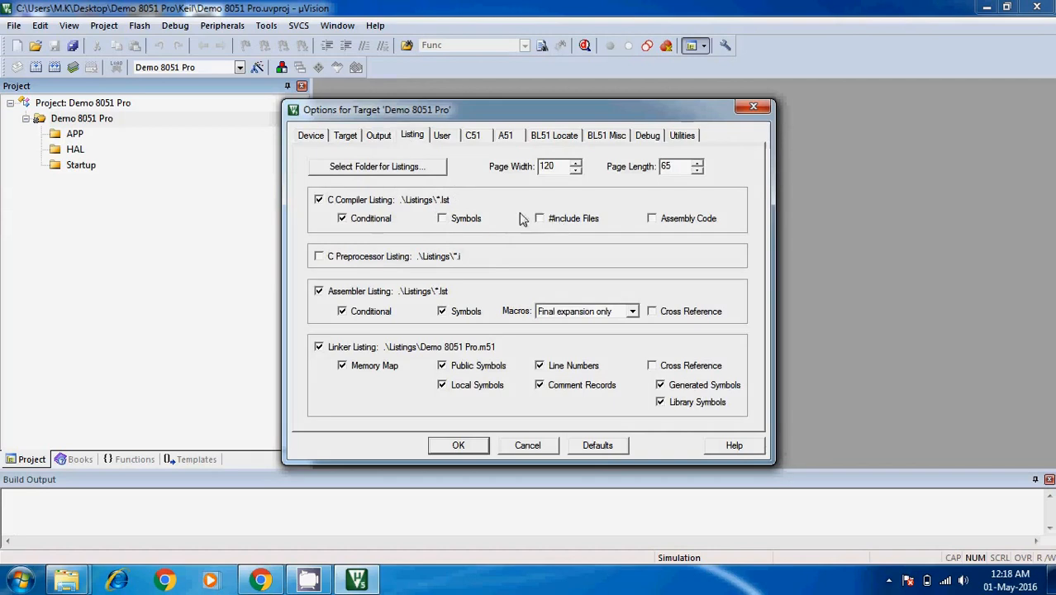
left_click(443, 137)
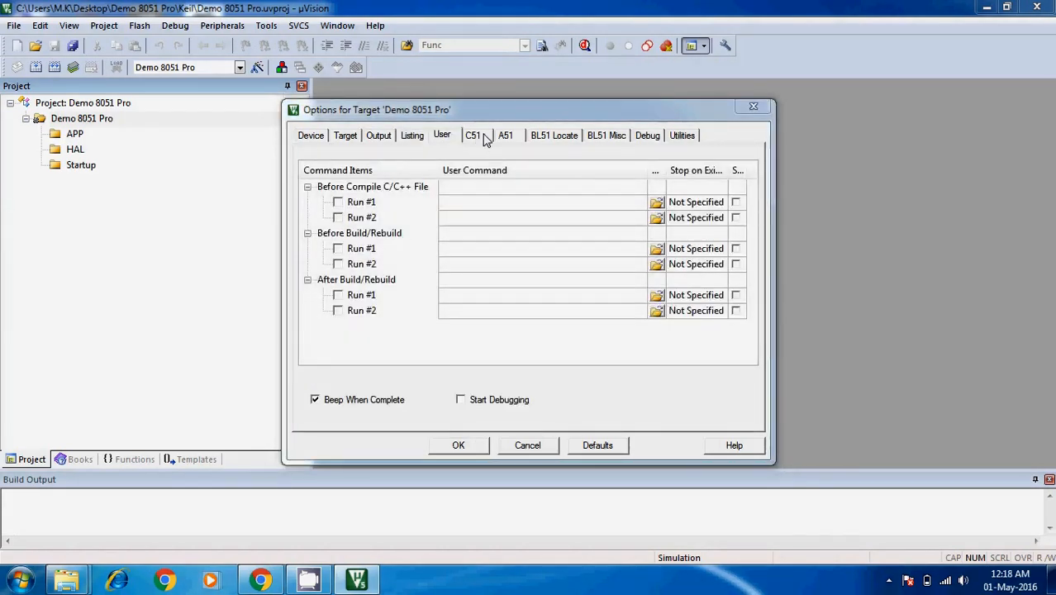
left_click(475, 137)
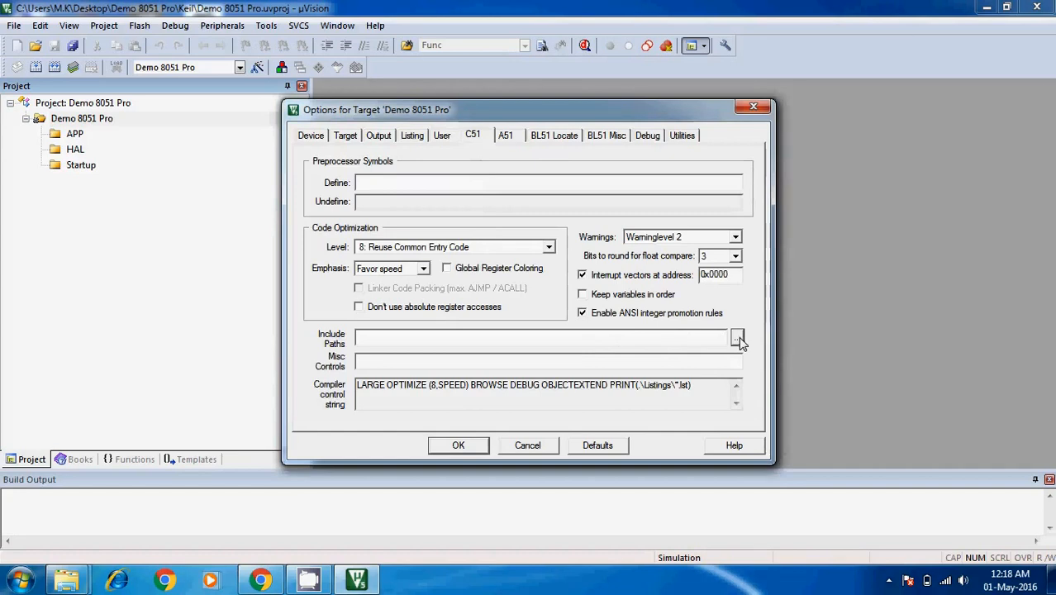
left_click(509, 137)
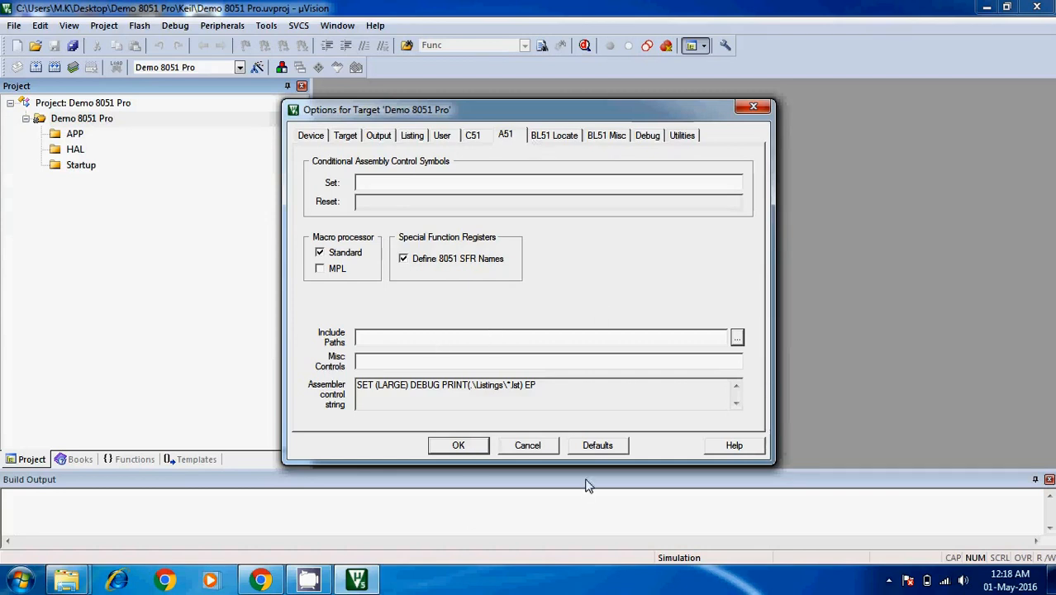
left_click(565, 139)
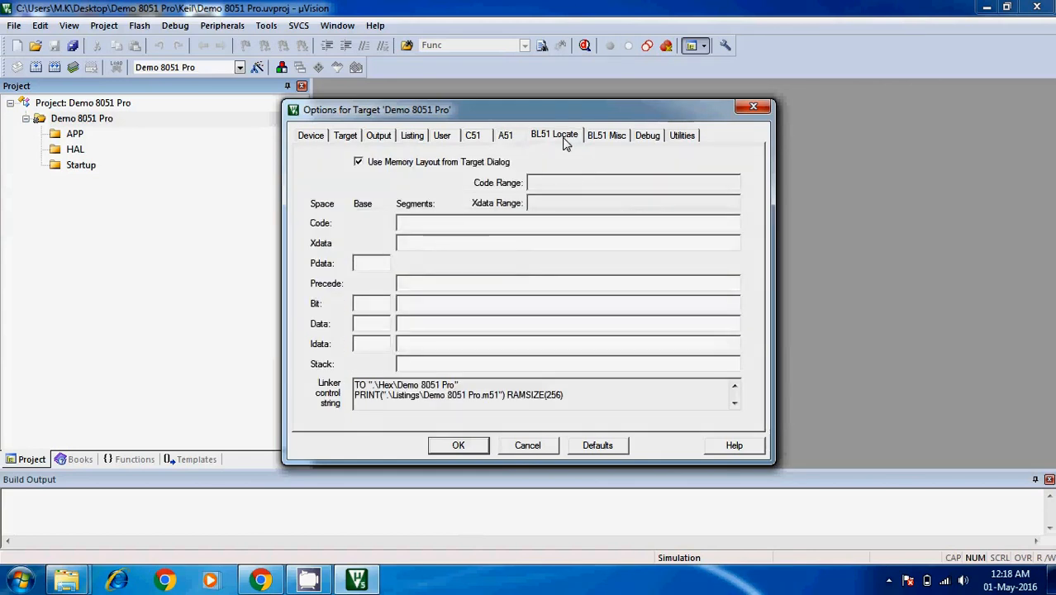
left_click(358, 162)
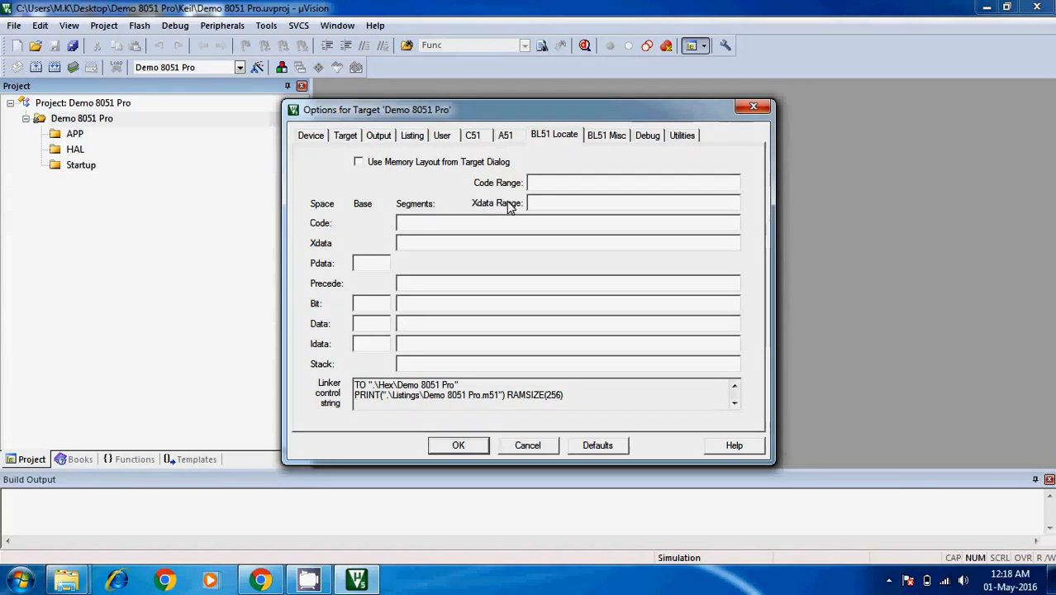
- Switch to Chrome and look through the P89V51RD2 data sheet from the block diagram to the flash memory organization
left_click(261, 580)
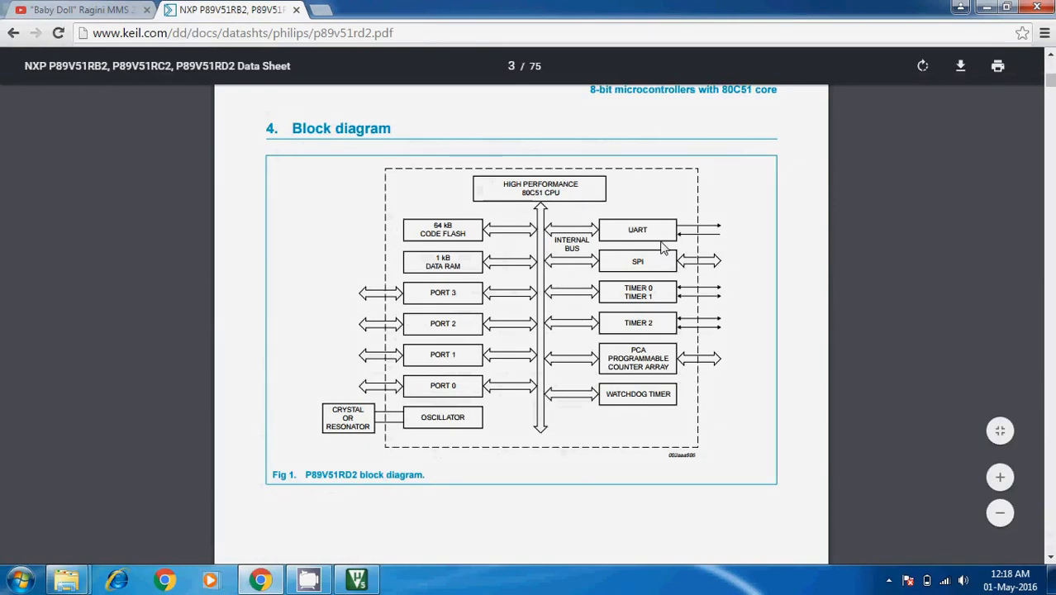
scroll(661, 246, "down", 20)
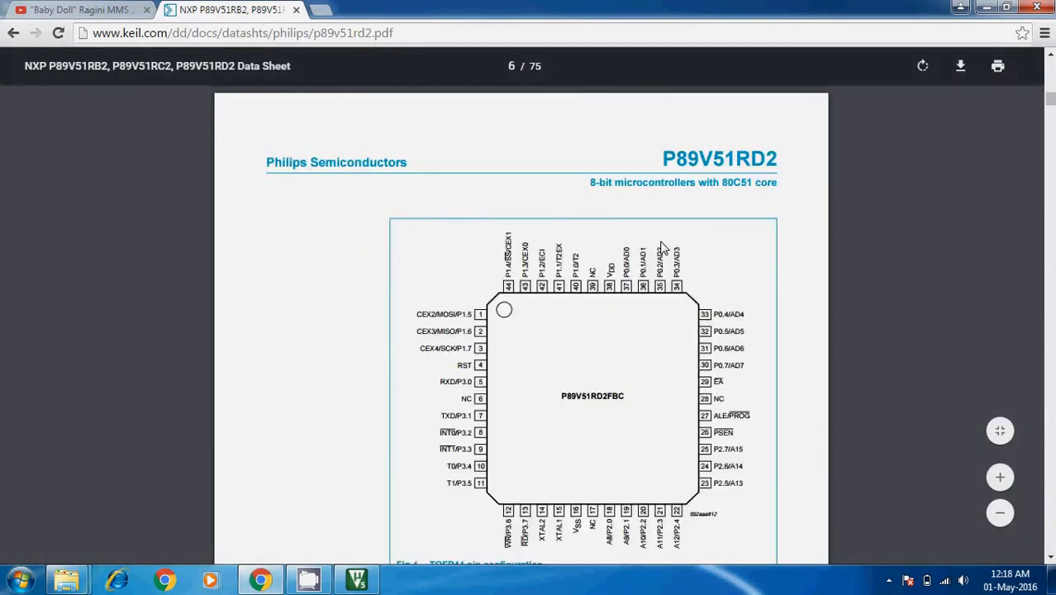
scroll(661, 247, "down", 20)
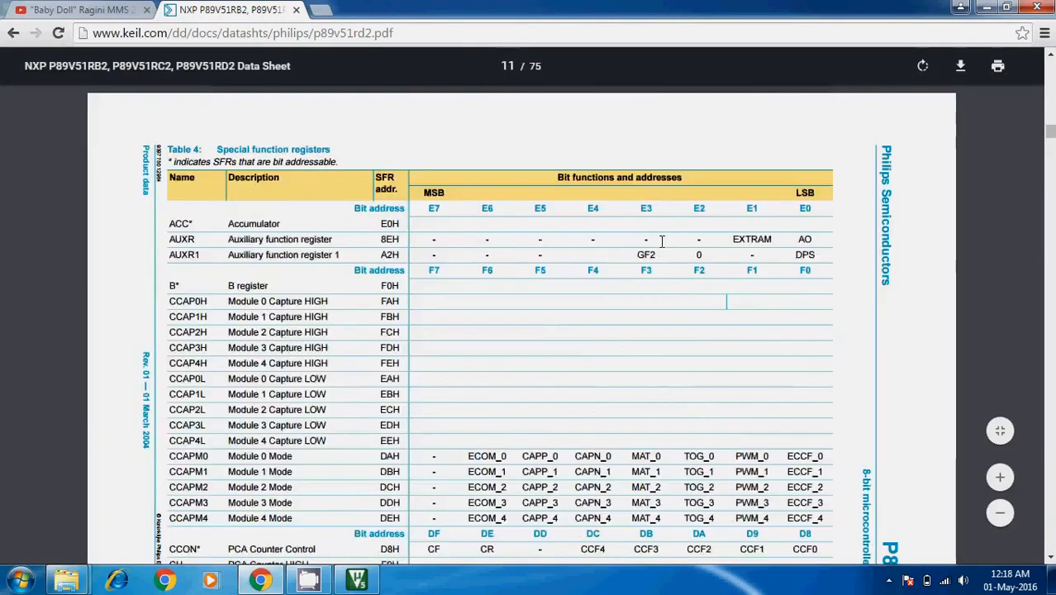
scroll(661, 241, "down", 20)
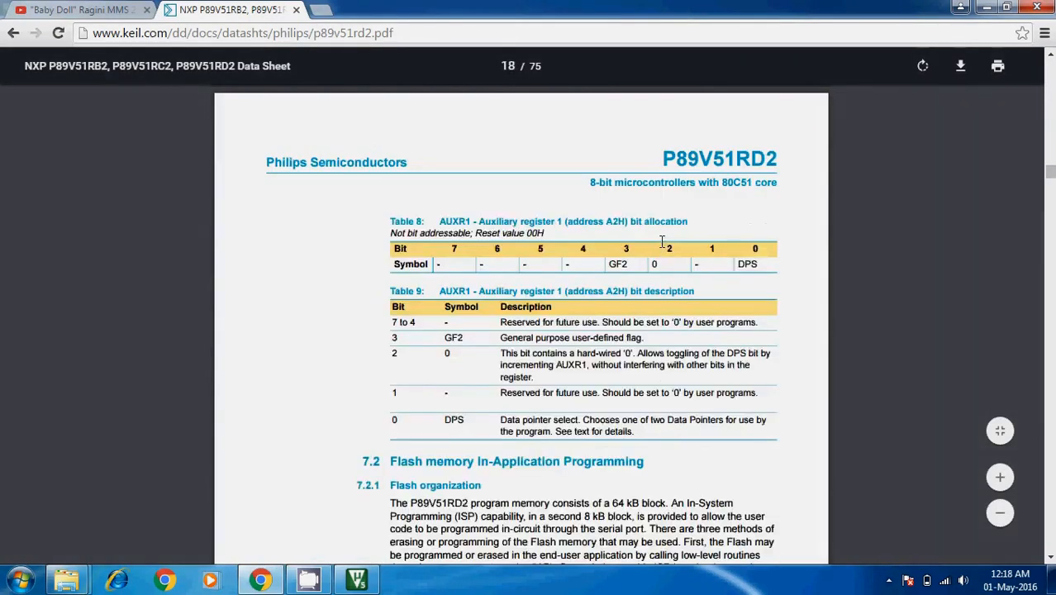
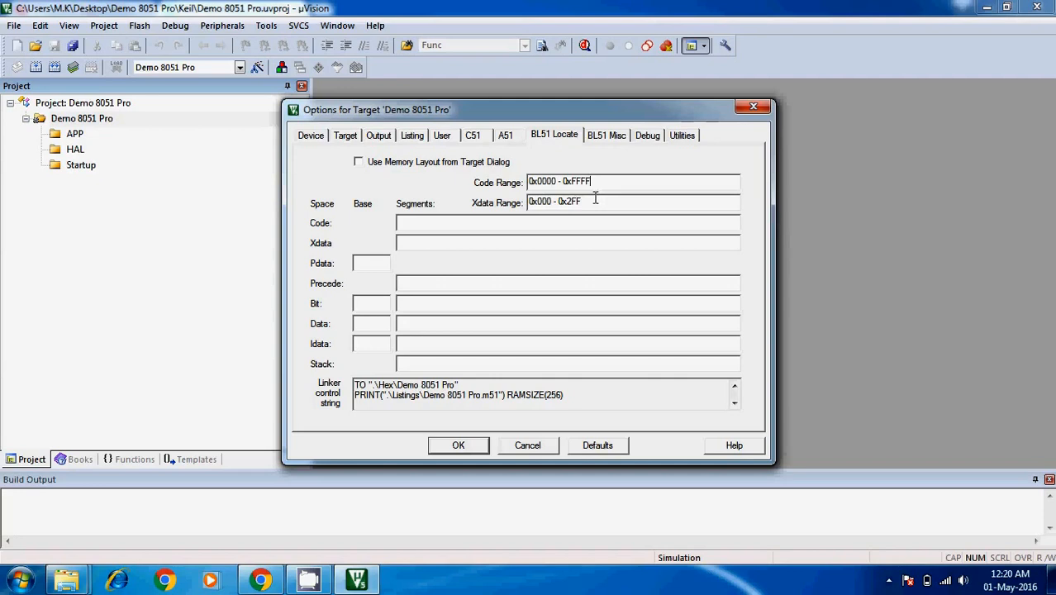
- Set the Stack segment in the BL51 linker location settings to ?STACK(0x81)
left_click(605, 181)
type("?")
type("STA")
type("CK")
type("()")
type("c")
key("BackSpace")
type("0x81")
- Disable linker warning number 16, check the debug and utilities options, and accept the target options
left_click(612, 136)
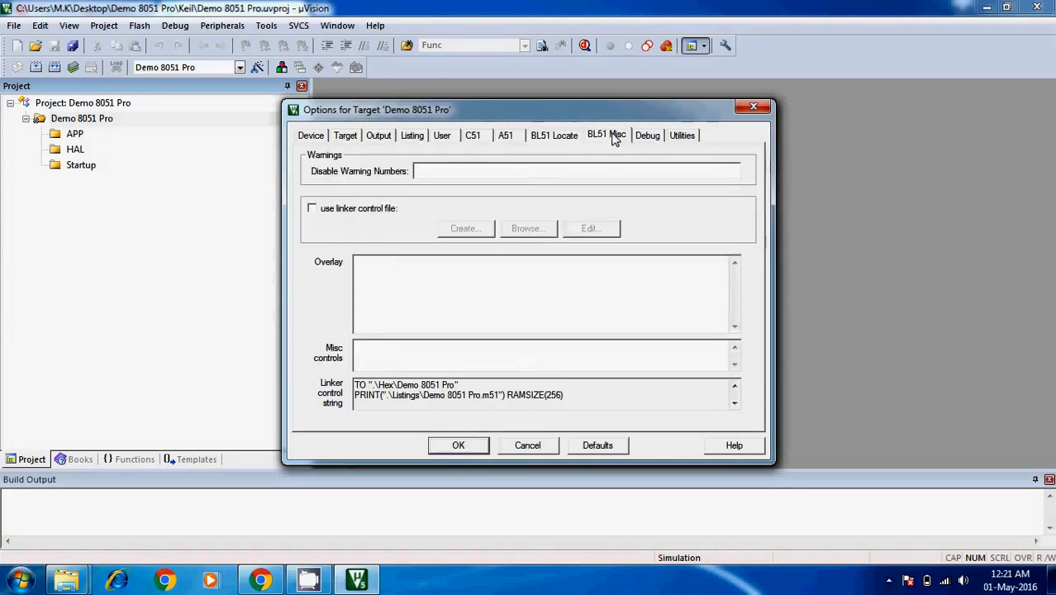
left_click(516, 176)
type("16")
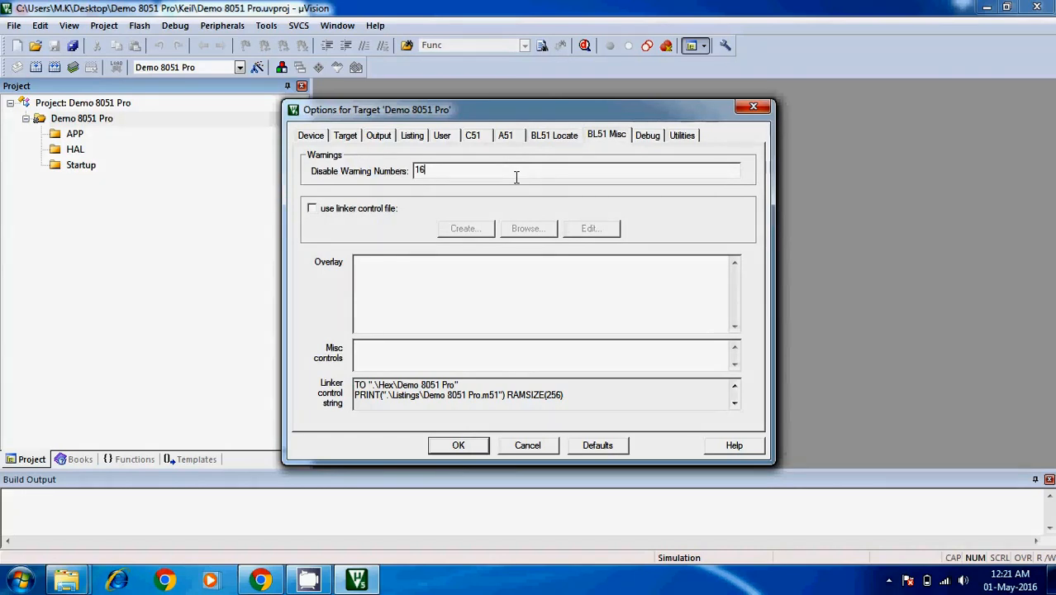
left_click(648, 136)
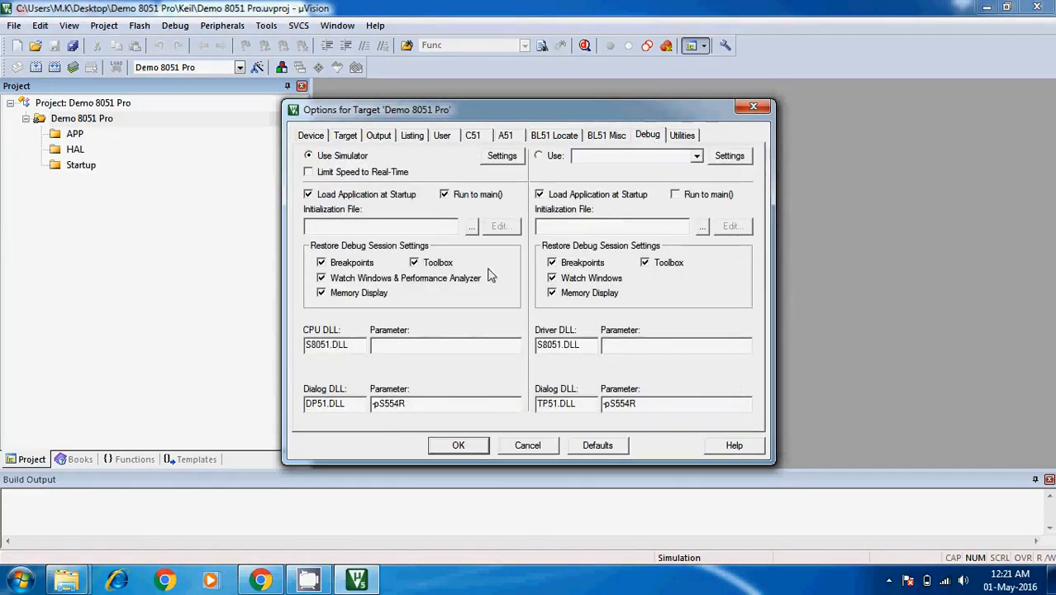
left_click(677, 136)
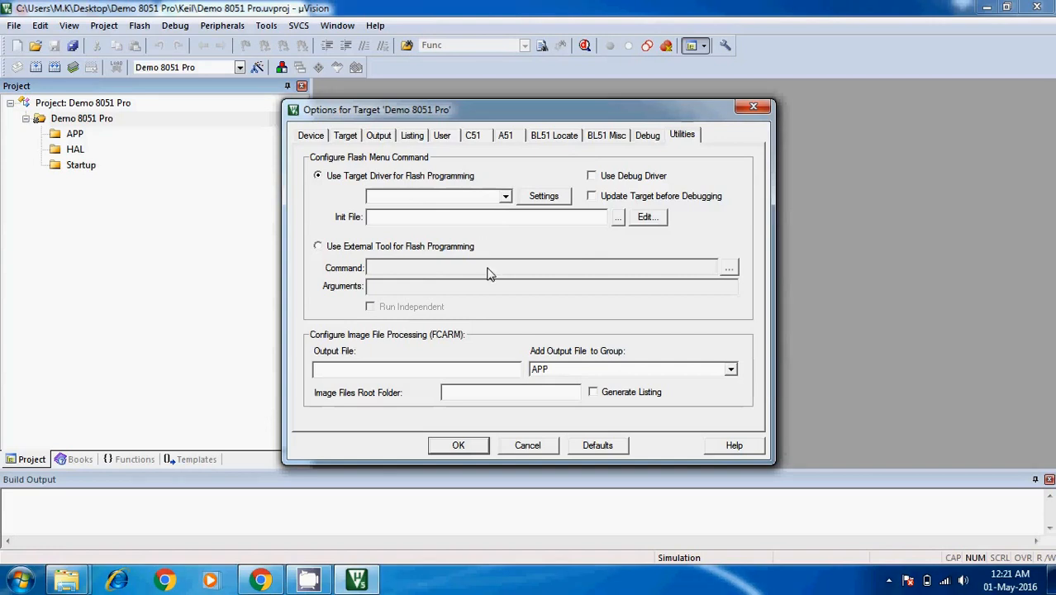
left_click(459, 445)
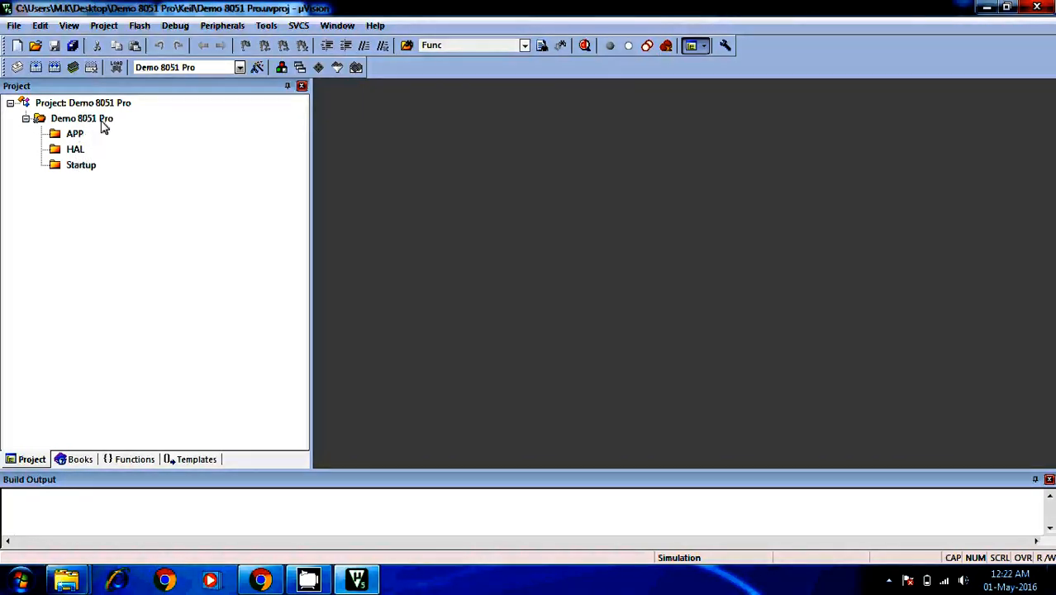
- In the C51 compiler options of target Demo 8051 Pro, add a new empty include path entry
right_click(103, 124)
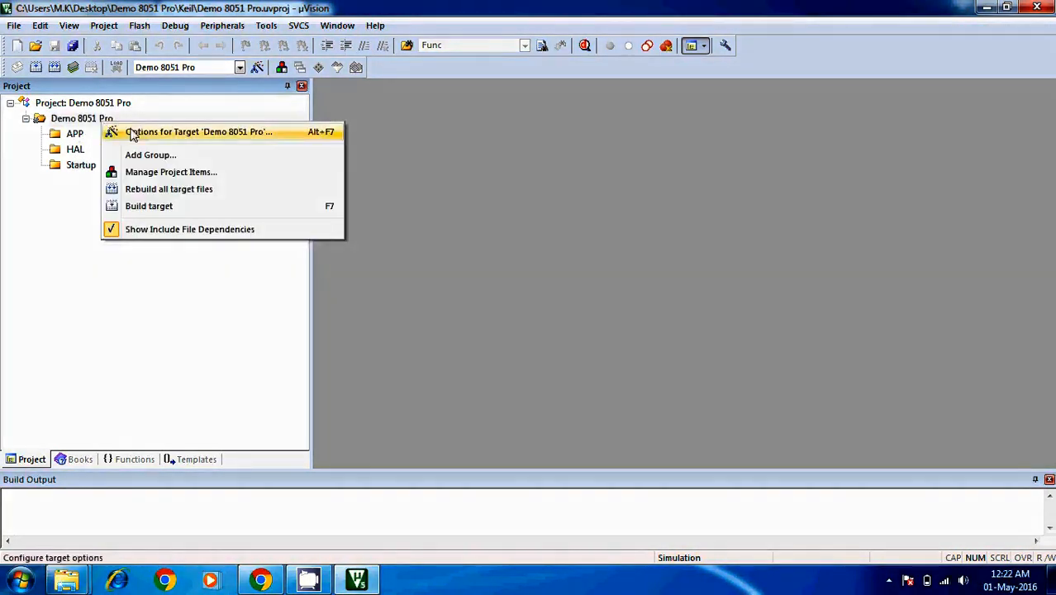
left_click(134, 137)
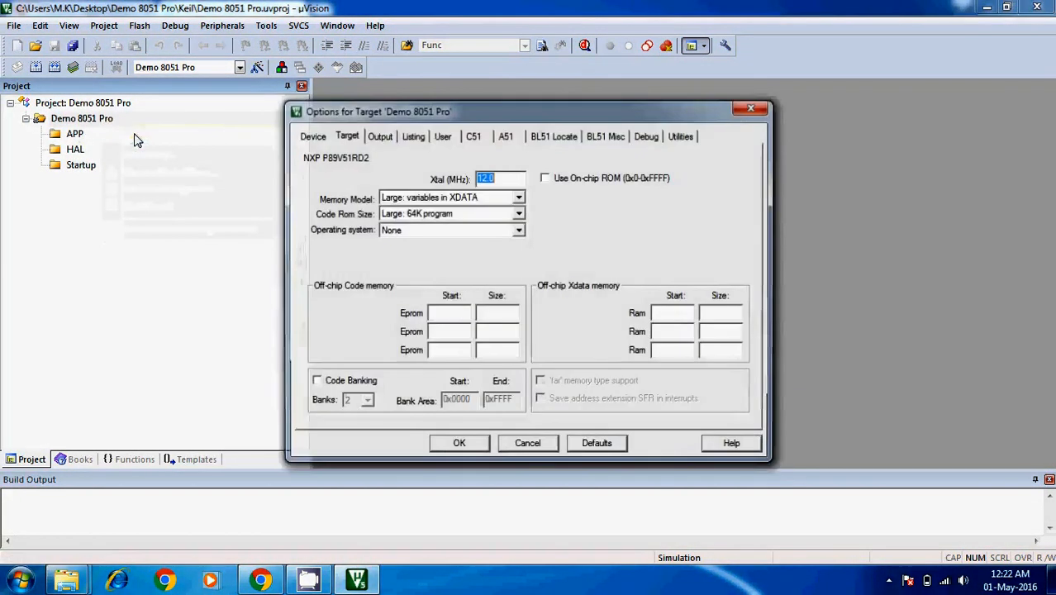
left_click(474, 137)
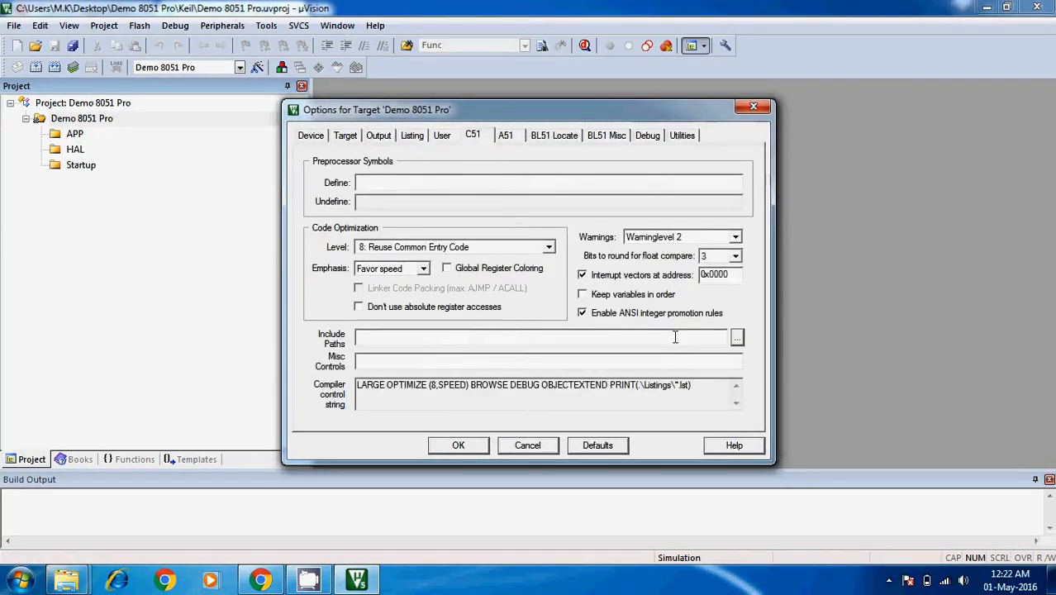
left_click(736, 338)
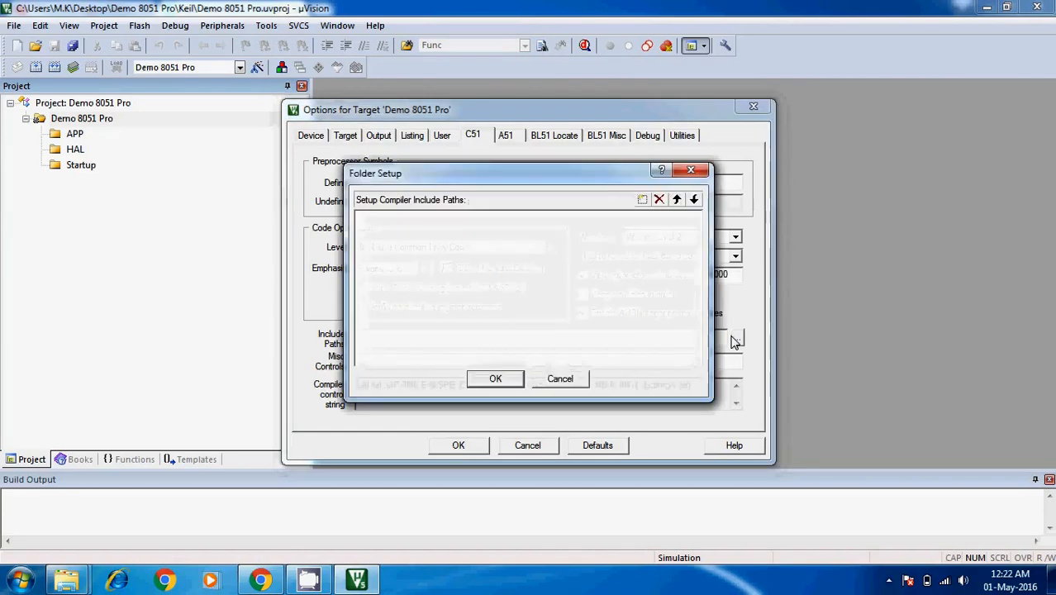
left_click(642, 200)
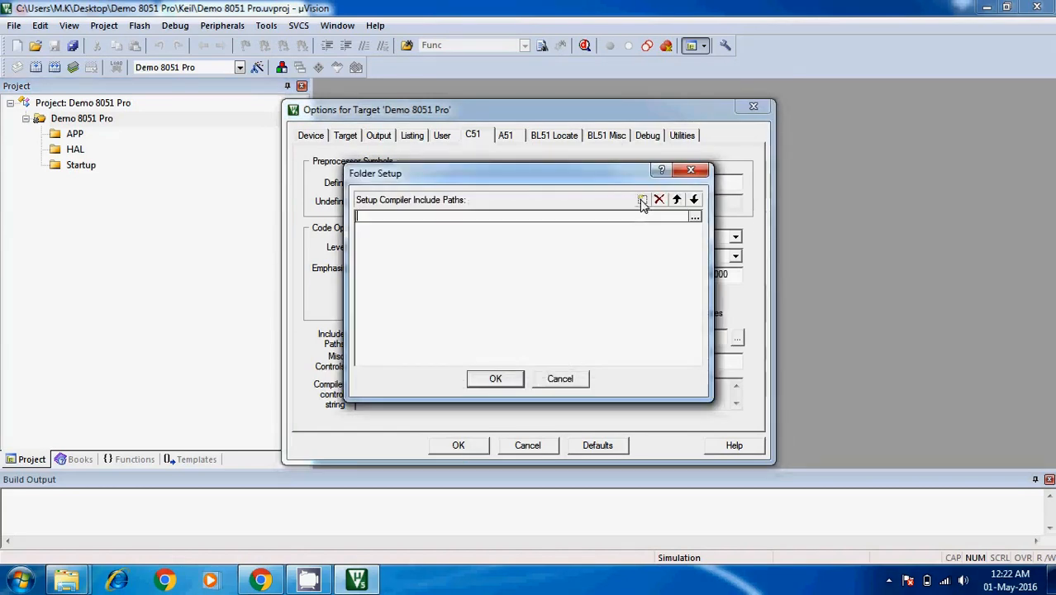
- Set the new compiler include path to the APP folder inside the SRC folder of Demo 8051 Pro
left_click(695, 219)
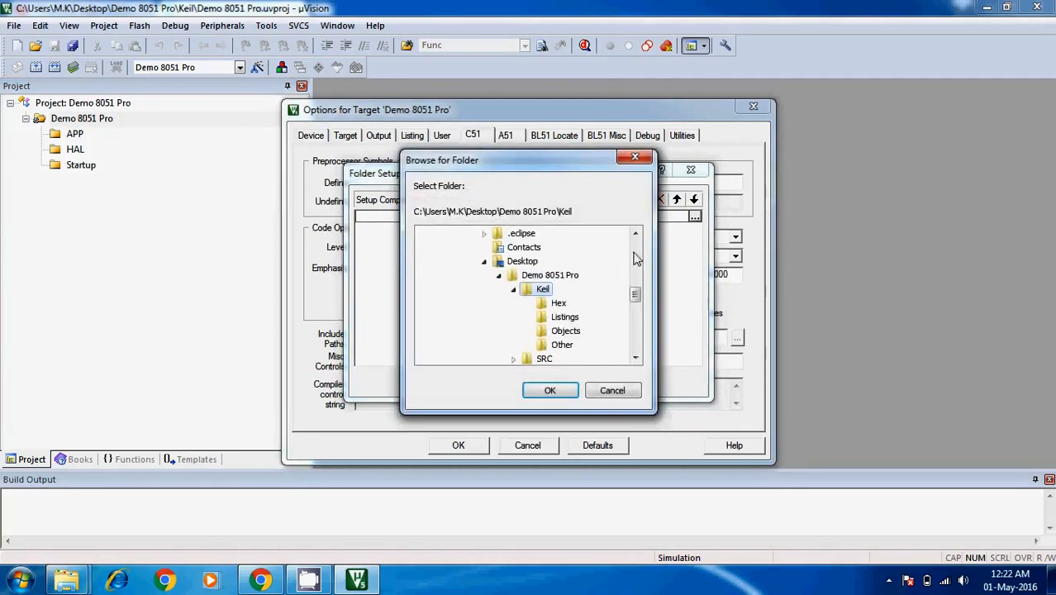
left_click(498, 261)
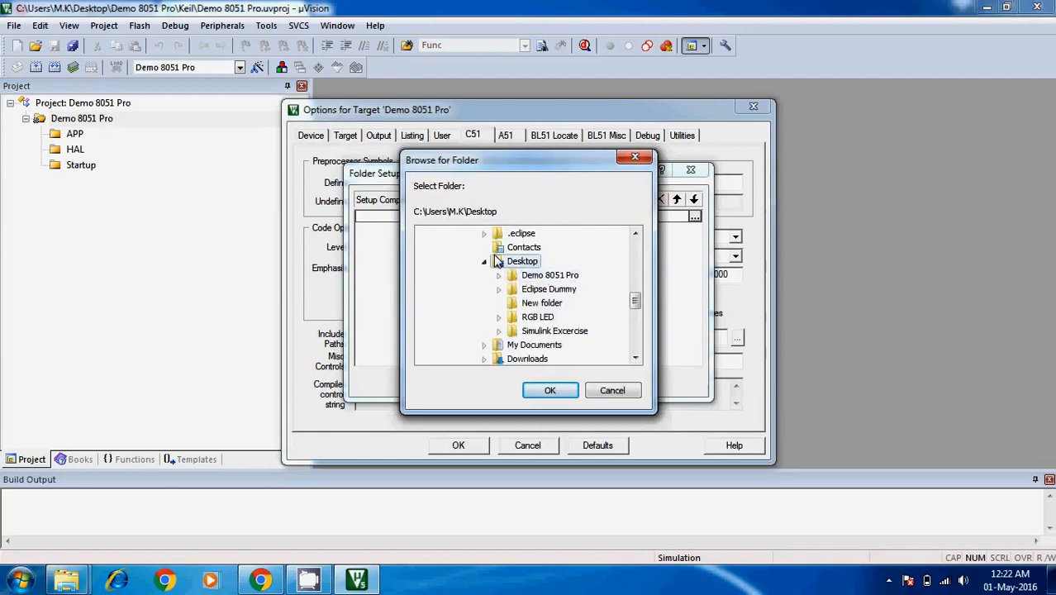
key("Left")
key("Left")
key("Left")
key("Left")
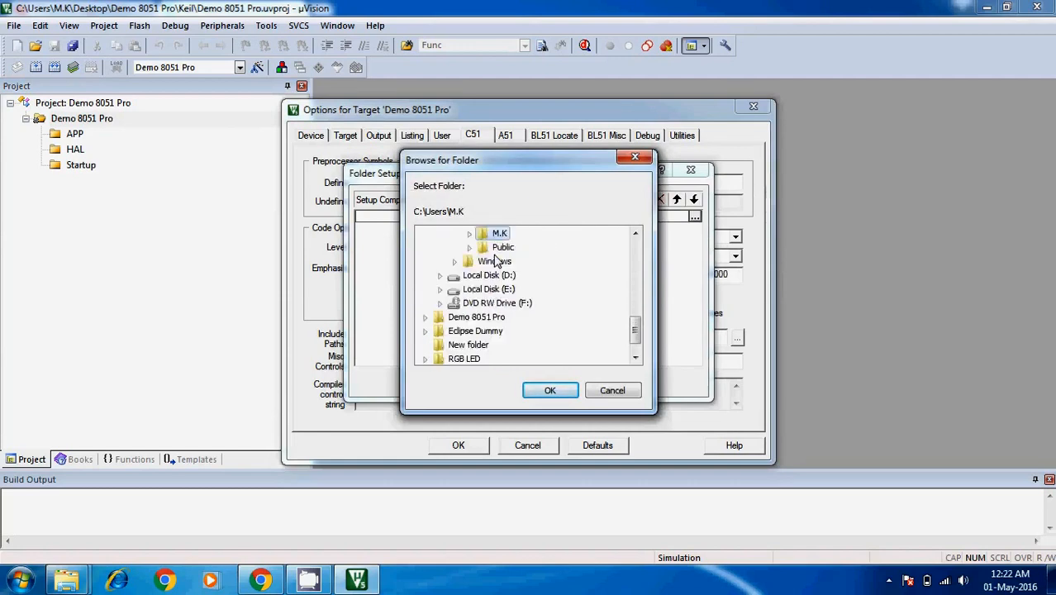
key("Left")
key("Left")
key("Left")
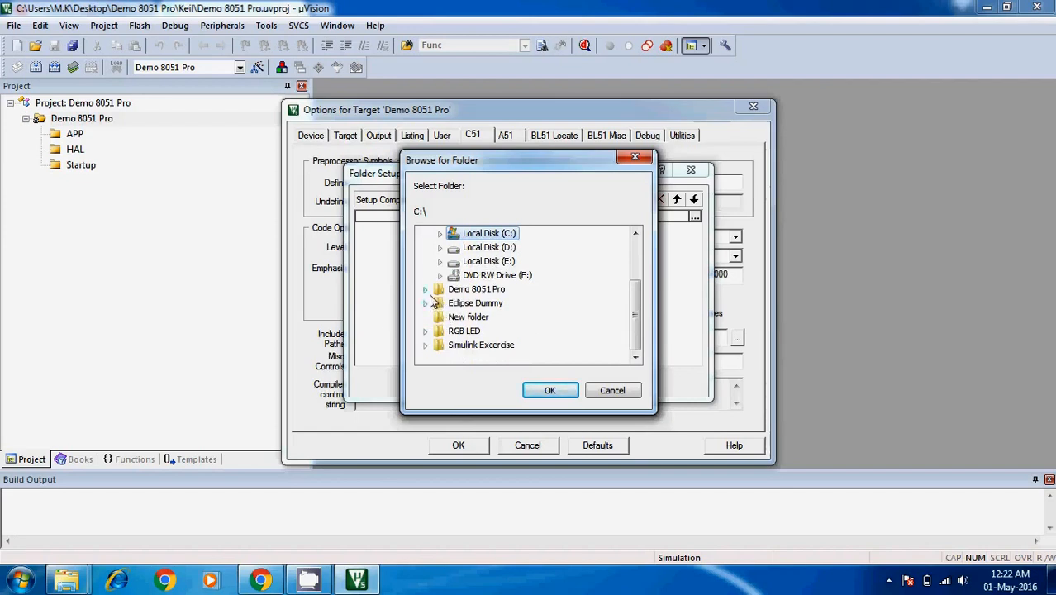
left_click(425, 291)
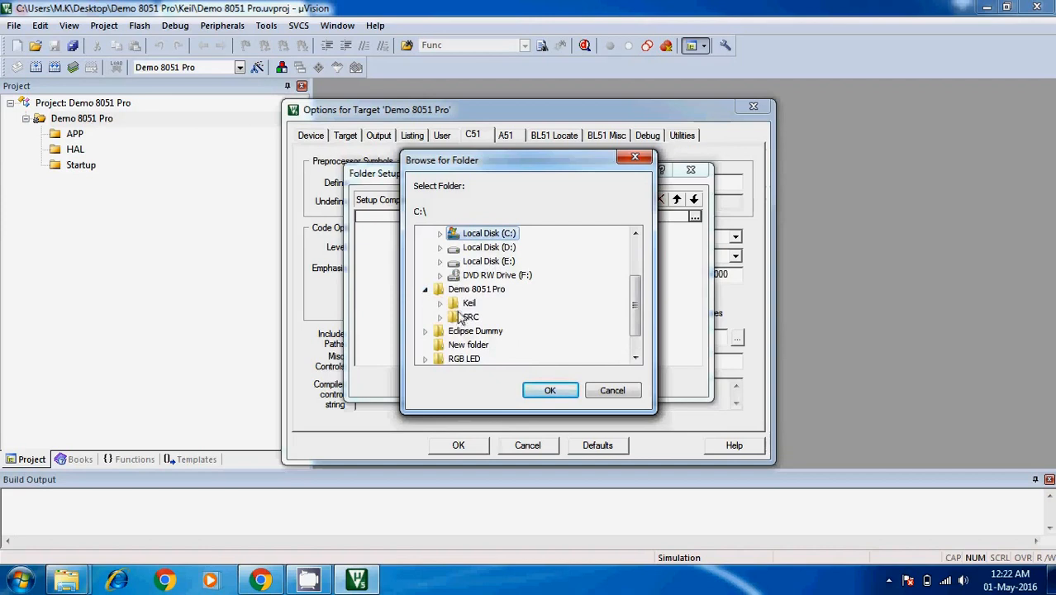
left_click(441, 317)
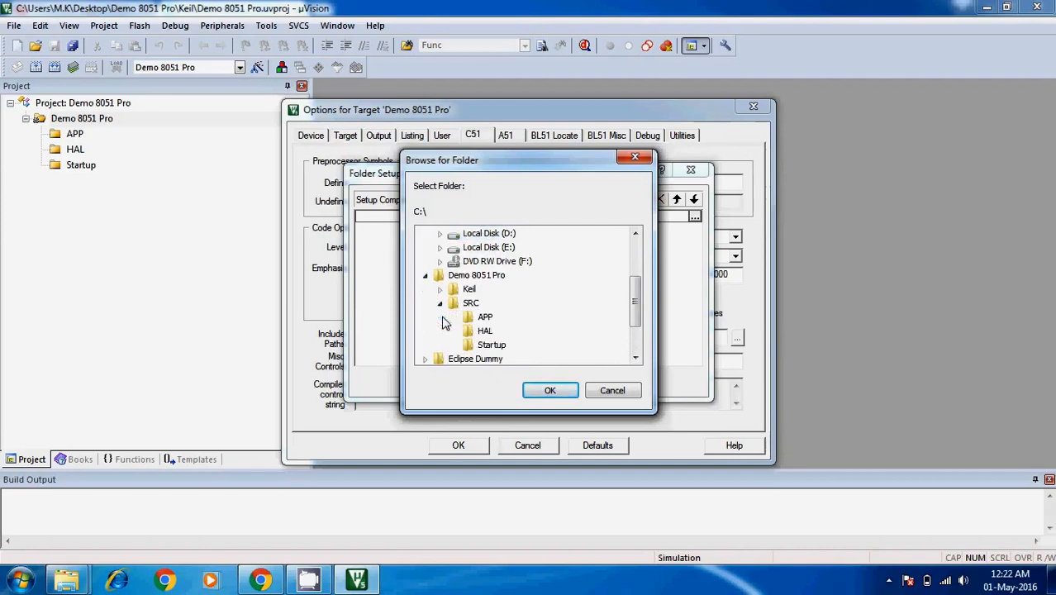
left_click(486, 319)
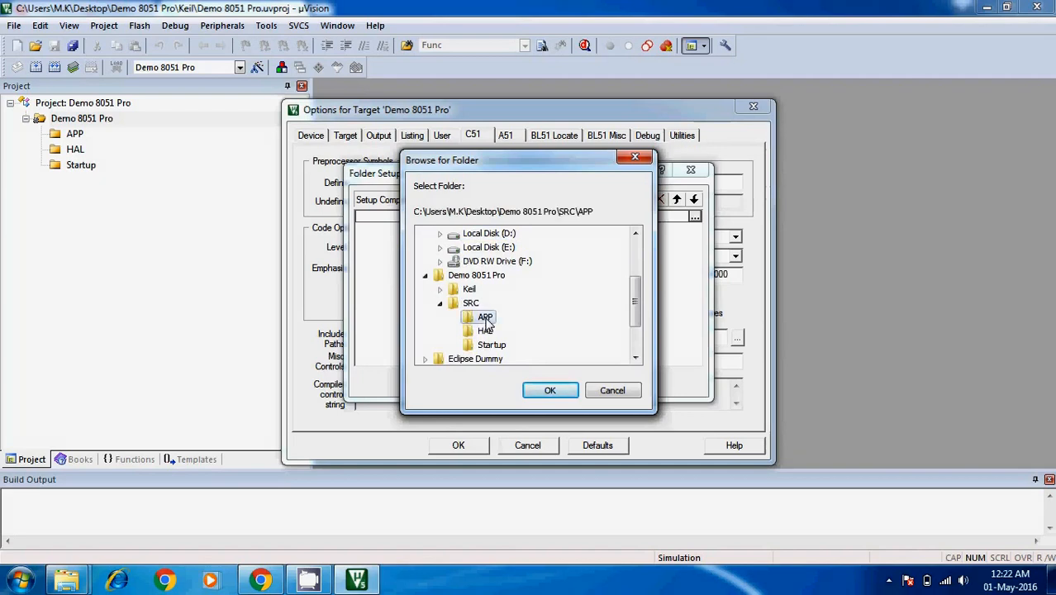
left_click(543, 396)
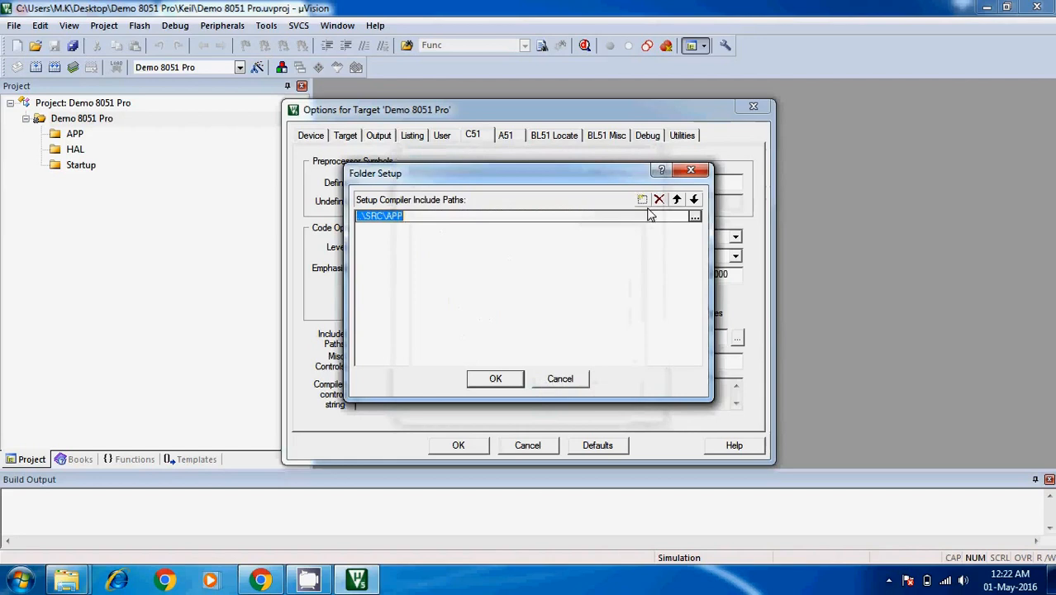
- Add a second compiler include path pointing to the HAL folder inside the SRC folder of Demo 8051 Pro
left_click(657, 243)
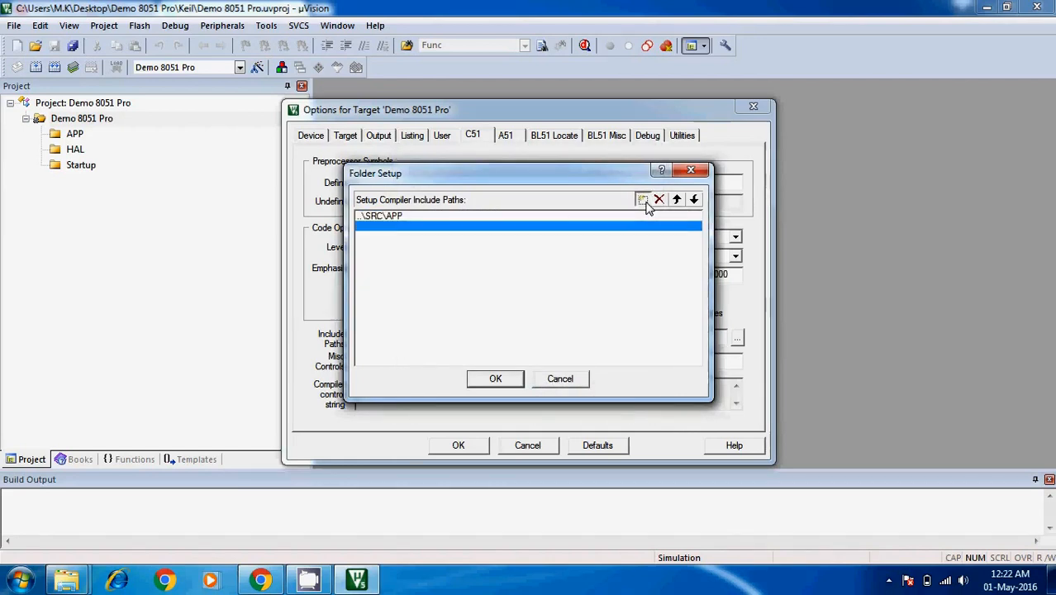
left_click(645, 202)
left_click(694, 226)
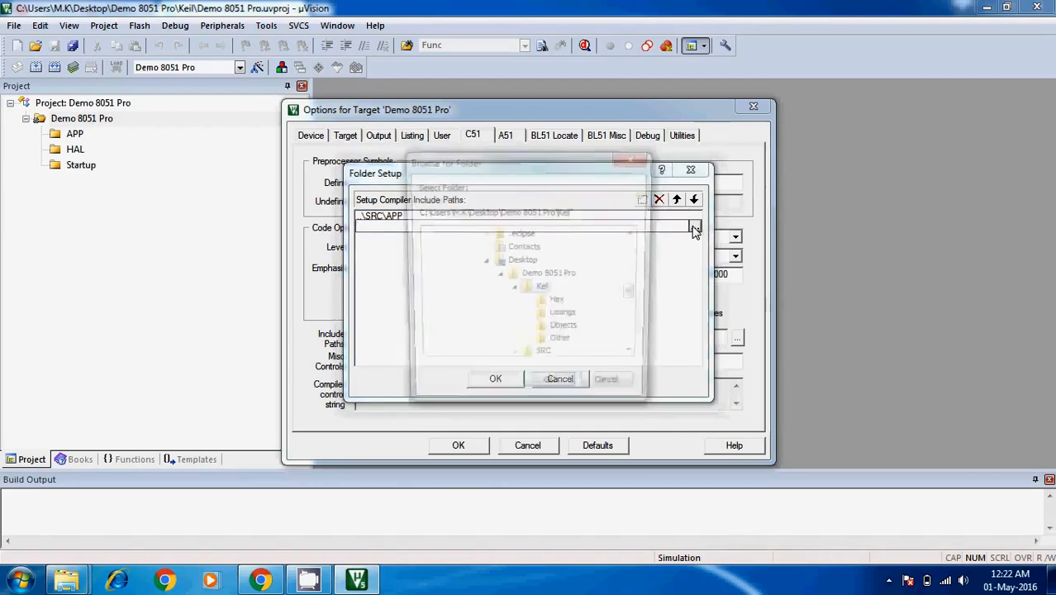
key("Left")
key("Left")
key("Left")
key("Left")
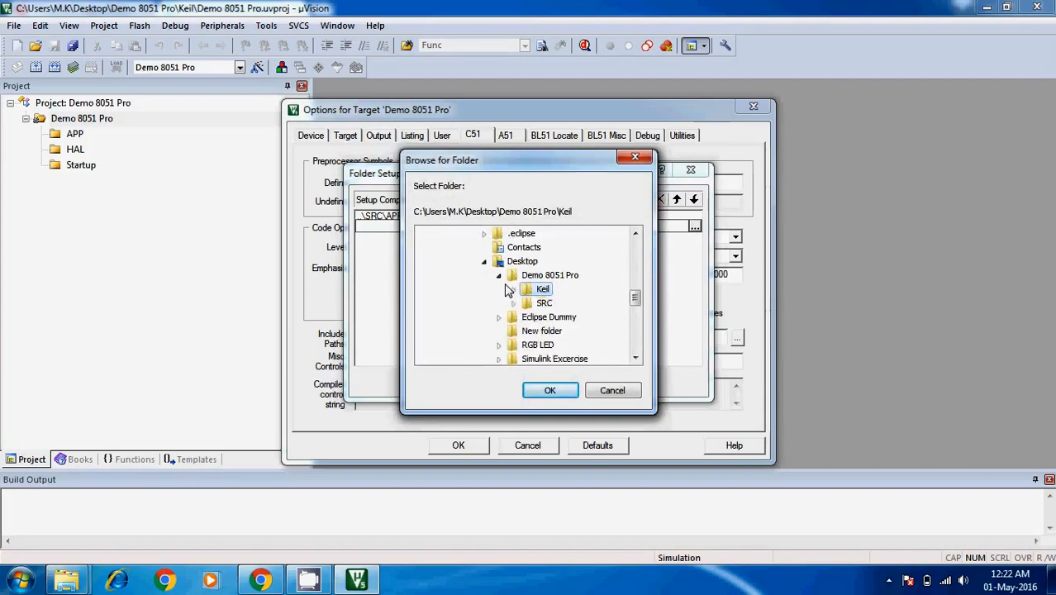
key("Left")
key("Left")
key("Left")
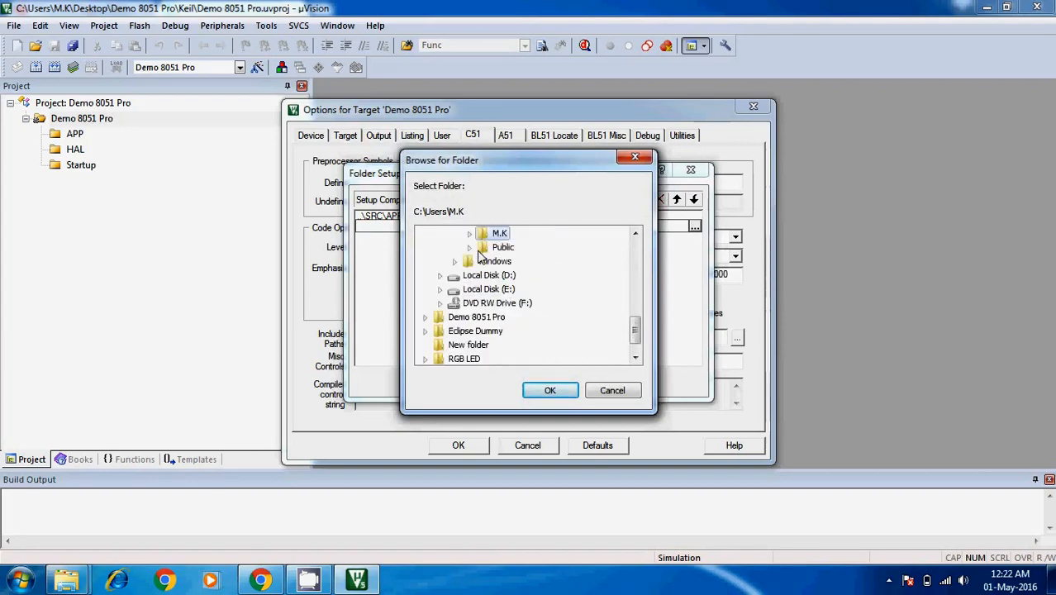
left_click(425, 317)
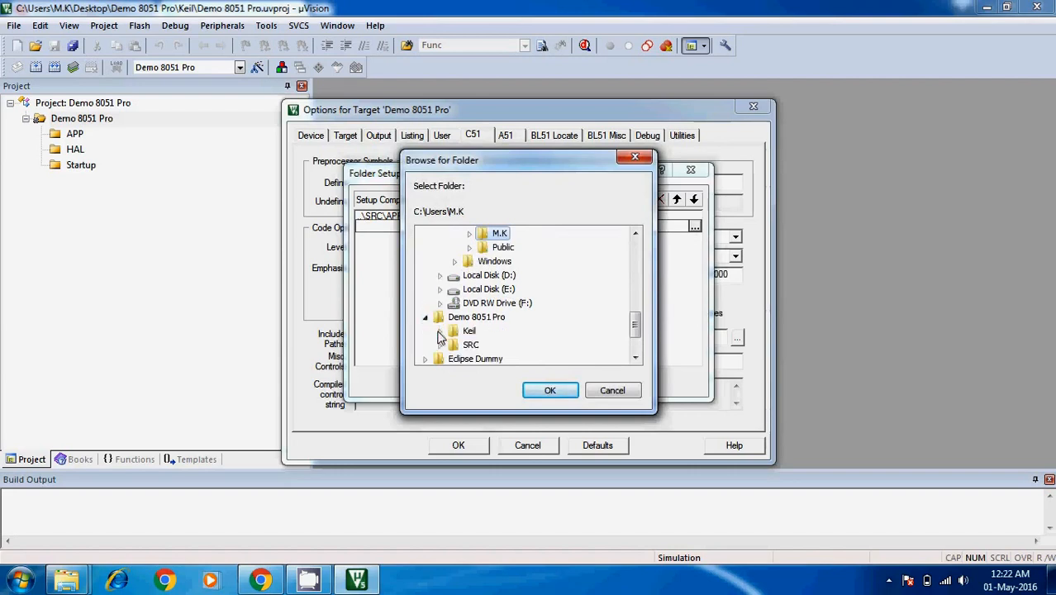
left_click(441, 344)
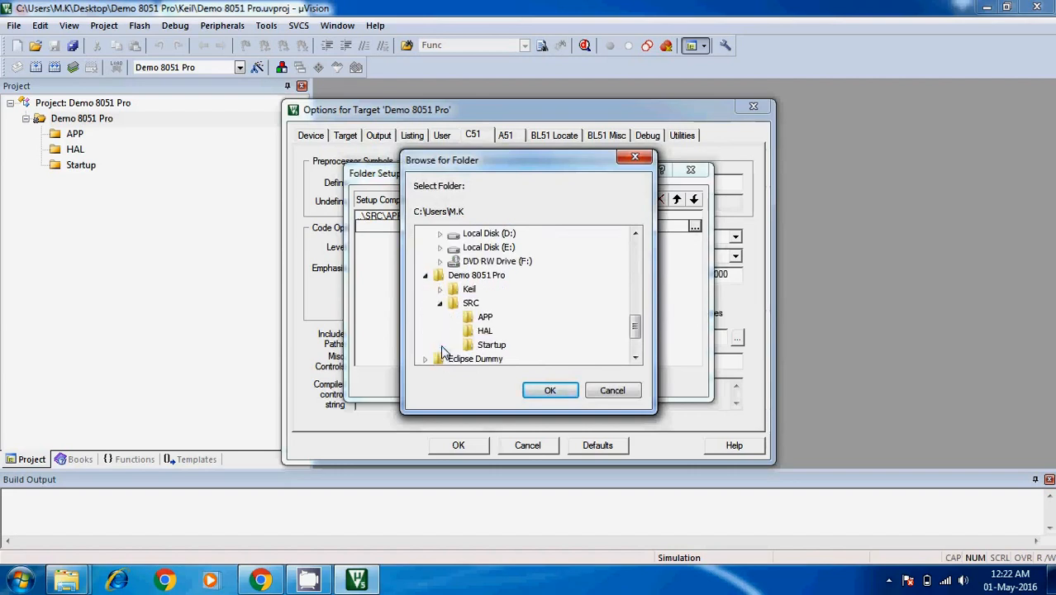
left_click(483, 332)
left_click(550, 390)
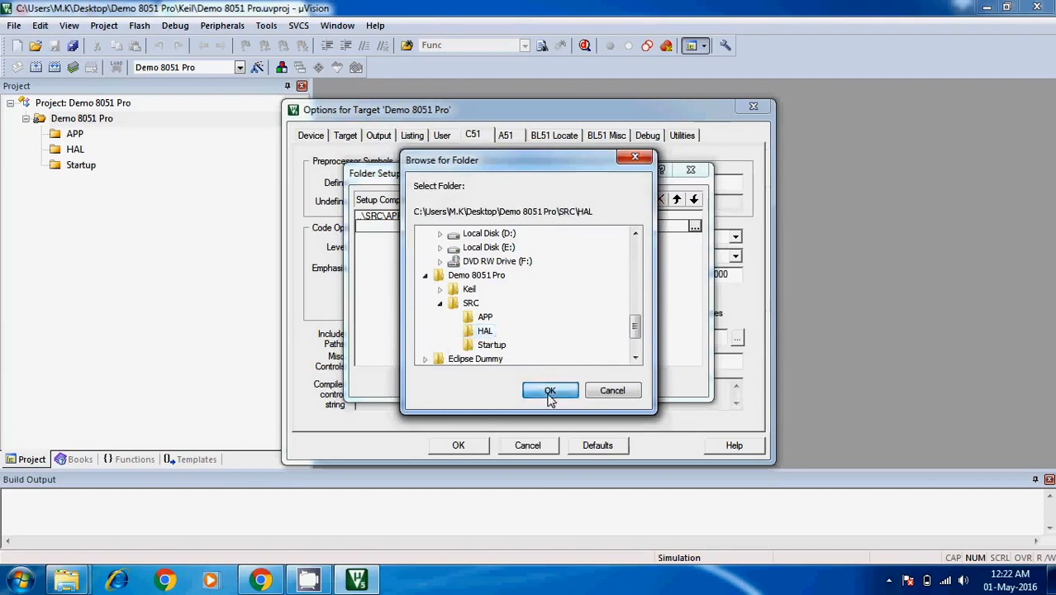
- Add the SRC\Startup folder of Demo 8051 Pro as a third include path and accept the target options
left_click(652, 285)
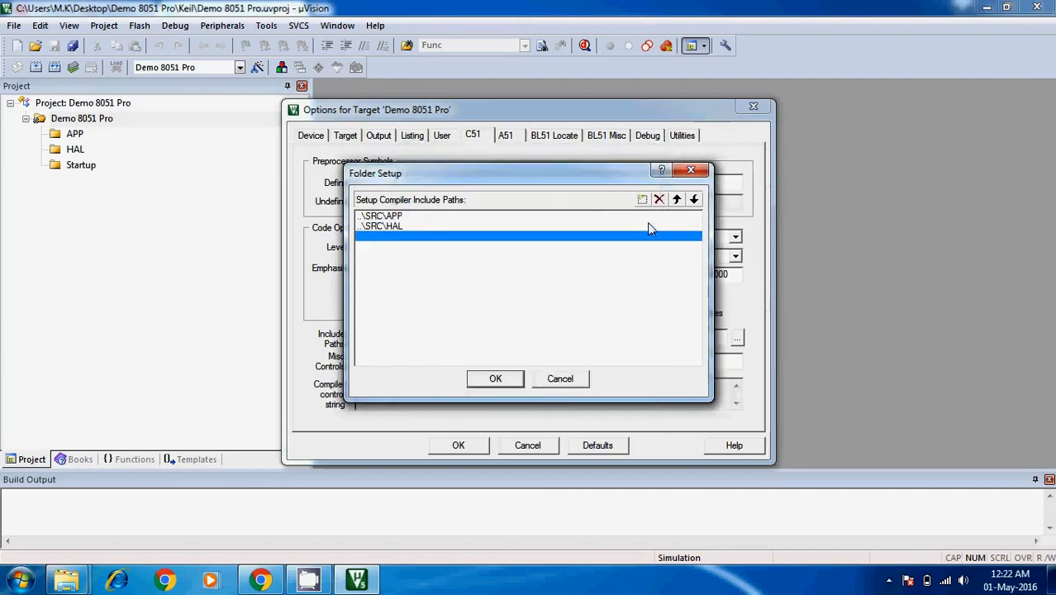
left_click(647, 200)
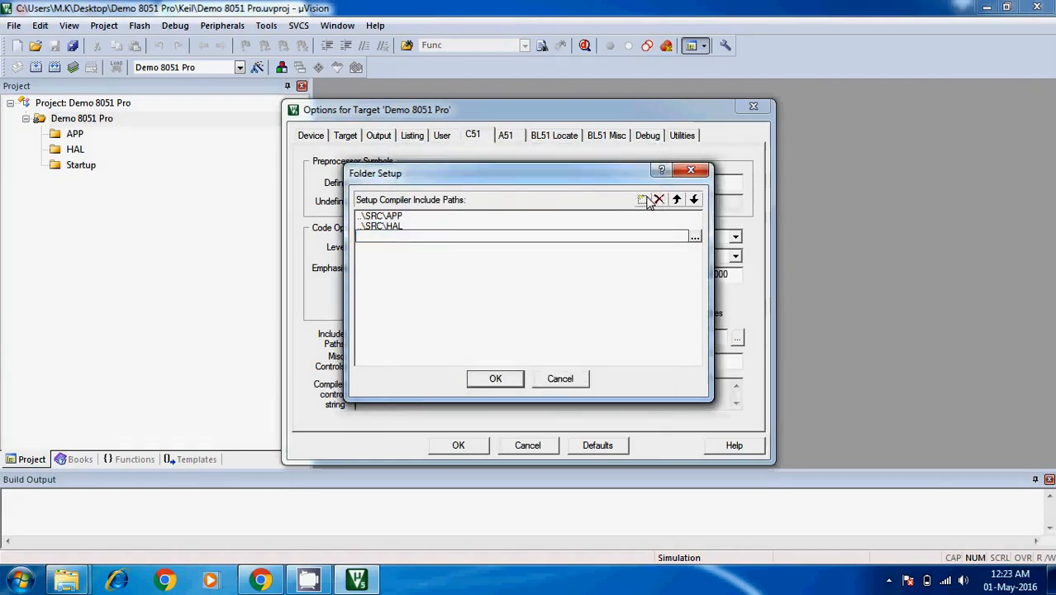
left_click(694, 237)
left_click(488, 262)
left_click(486, 262)
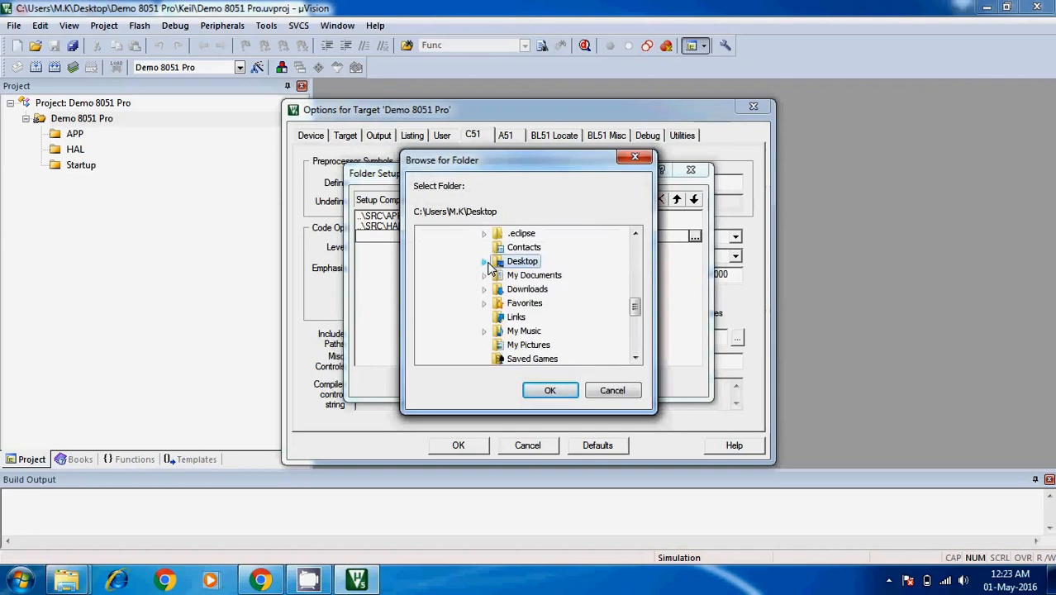
key("Left")
key("Left")
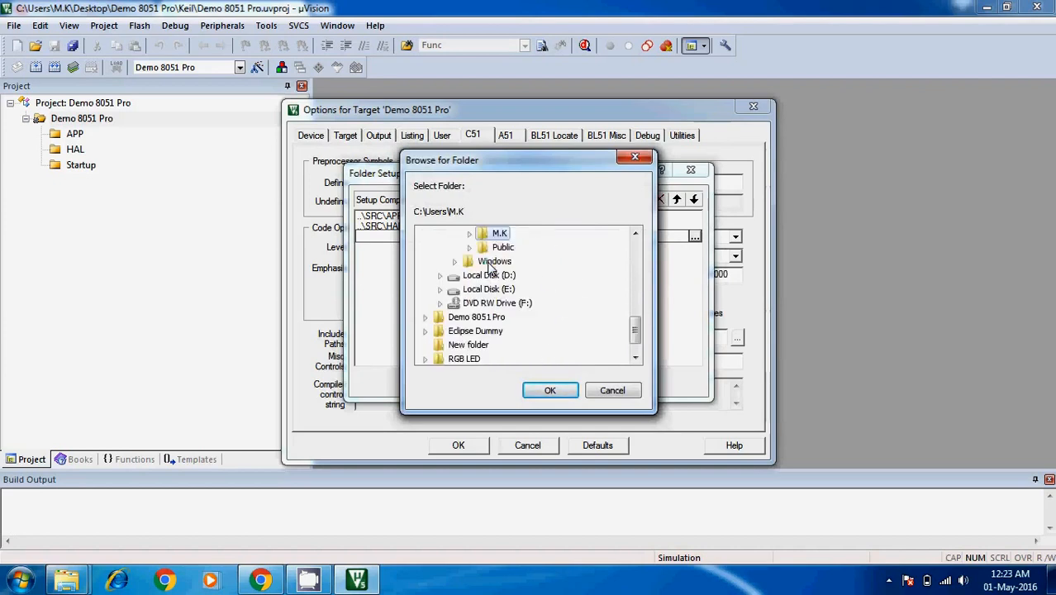
left_click(424, 319)
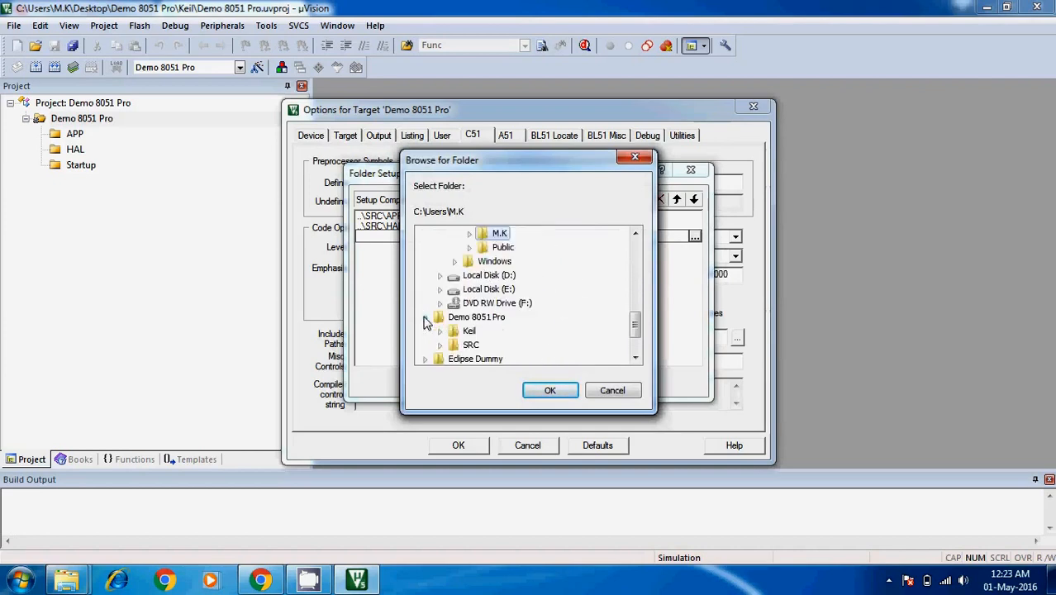
left_click(439, 345)
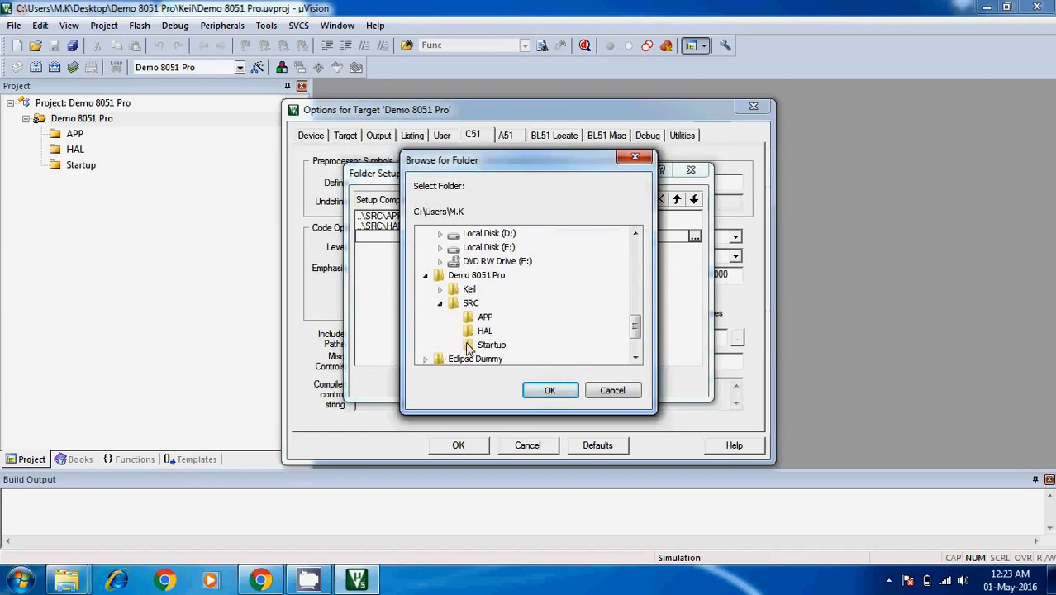
left_click(483, 348)
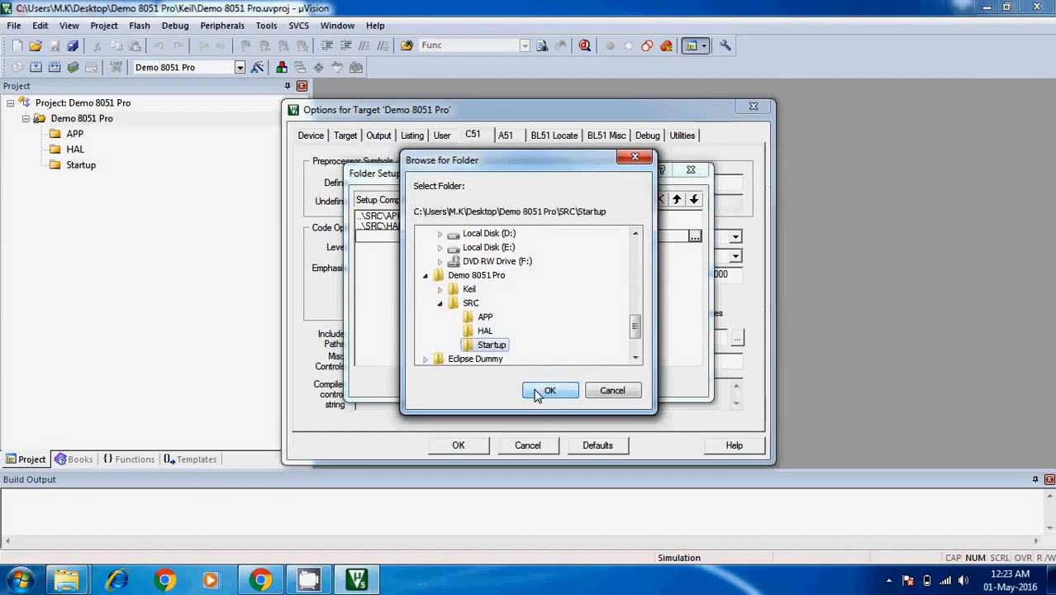
left_click(533, 390)
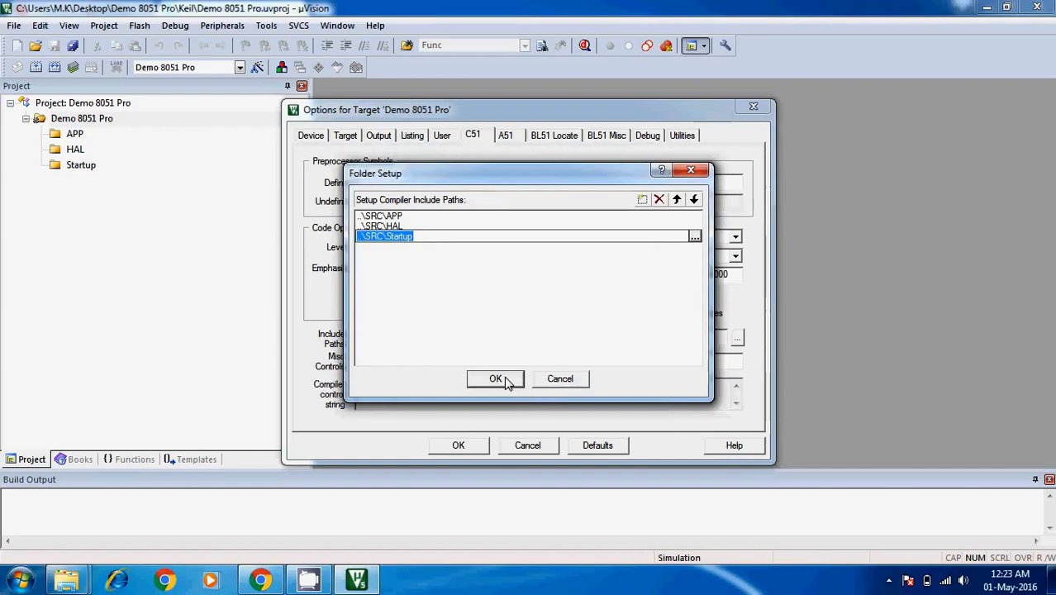
left_click(496, 379)
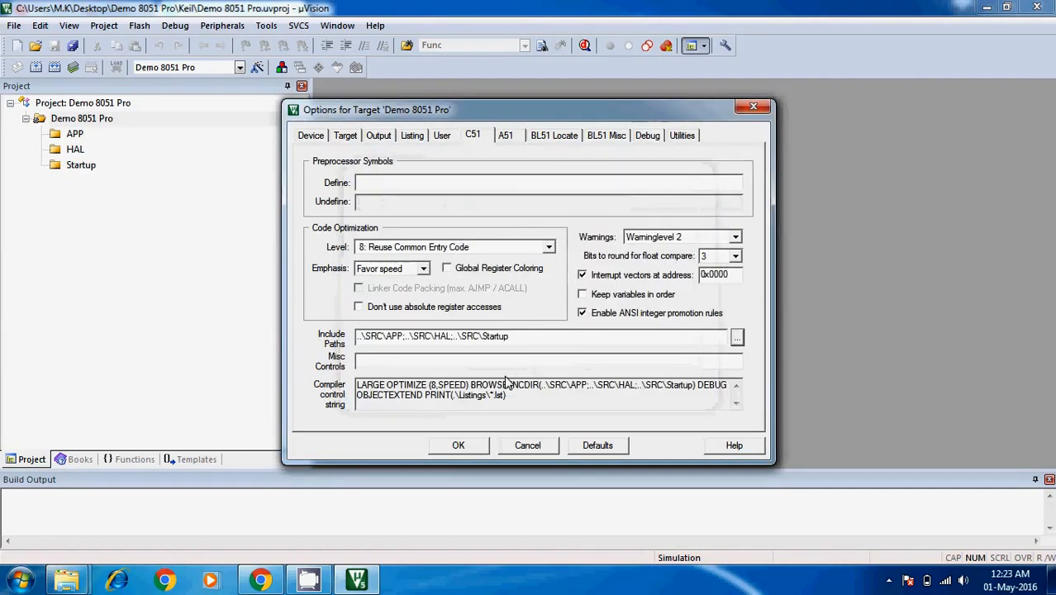
left_click(478, 447)
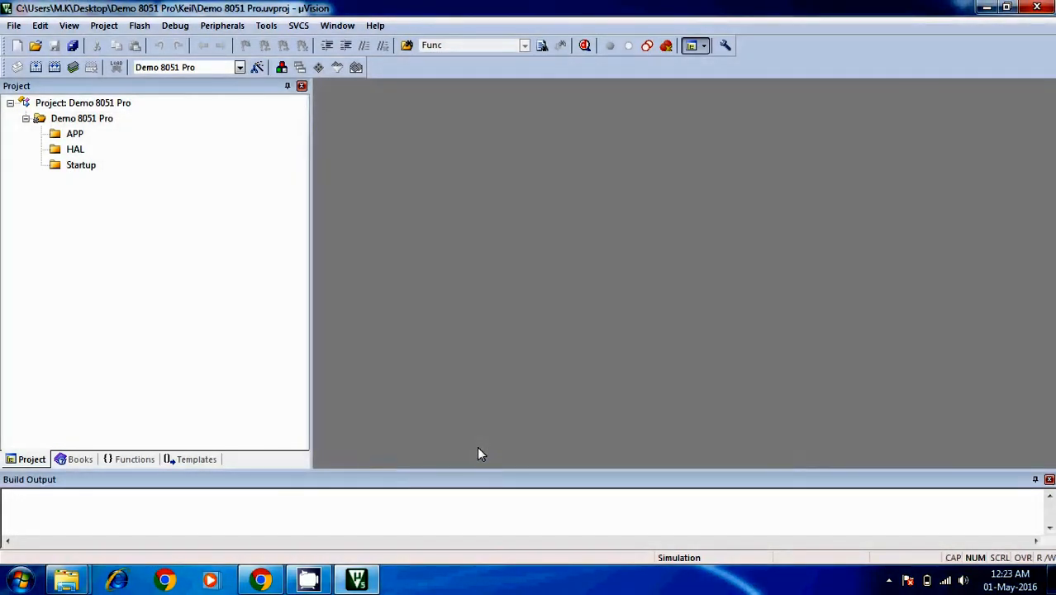
- Minimize the IDE and move the Demo 8051 Pro folder to the middle of the desktop, below Simulink Excercise
left_click(986, 7)
left_click(986, 7)
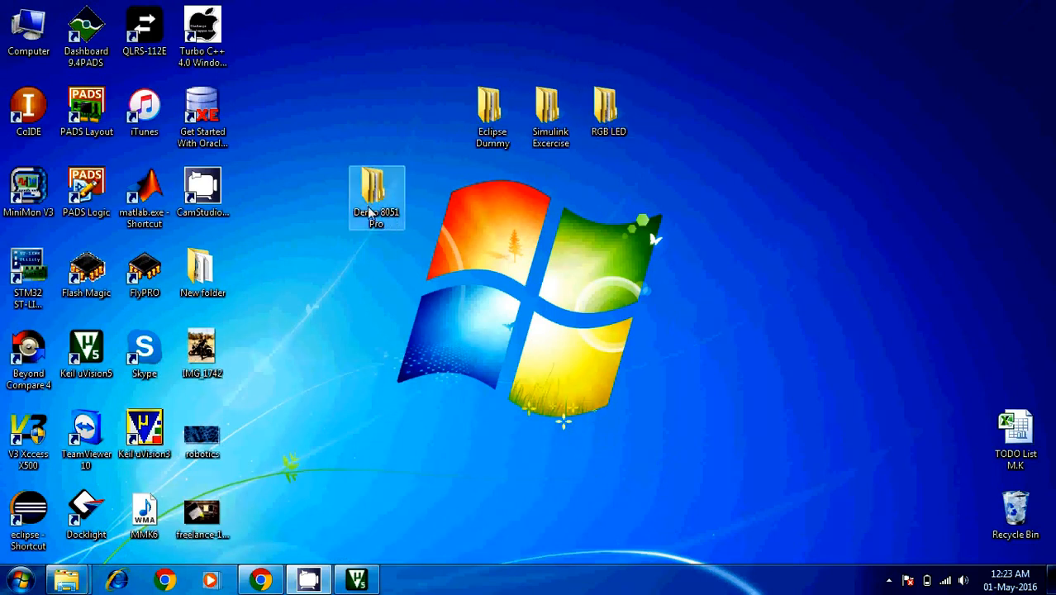
left_click_drag(370, 213, 545, 287)
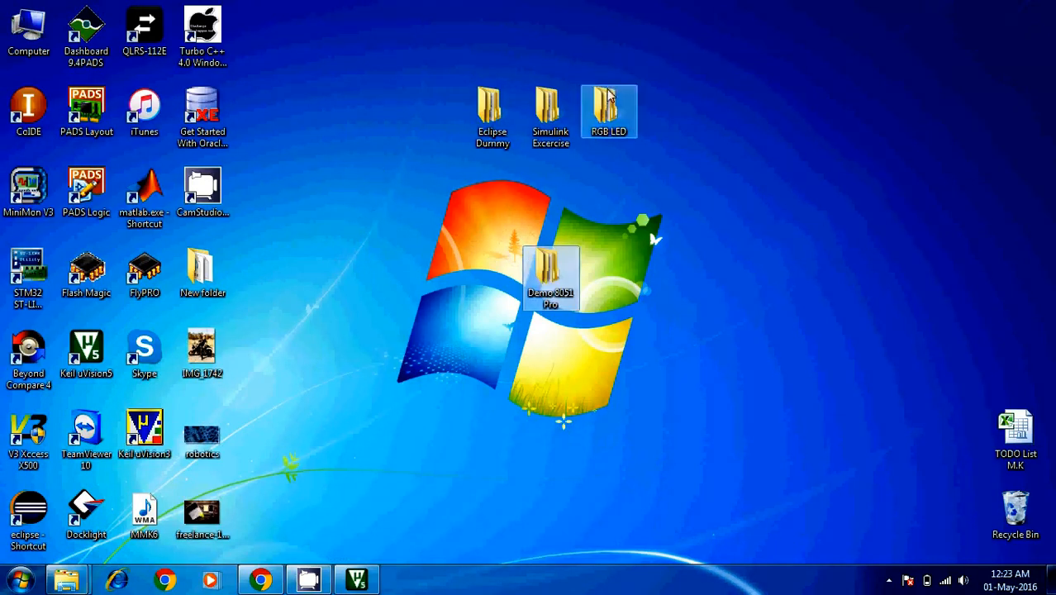
- Copy the template C and H files from the Workspace\SRC folder of RGB LED and minimize that folder window
double_click(608, 111)
left_click(253, 187)
double_click(253, 187)
left_click(245, 217)
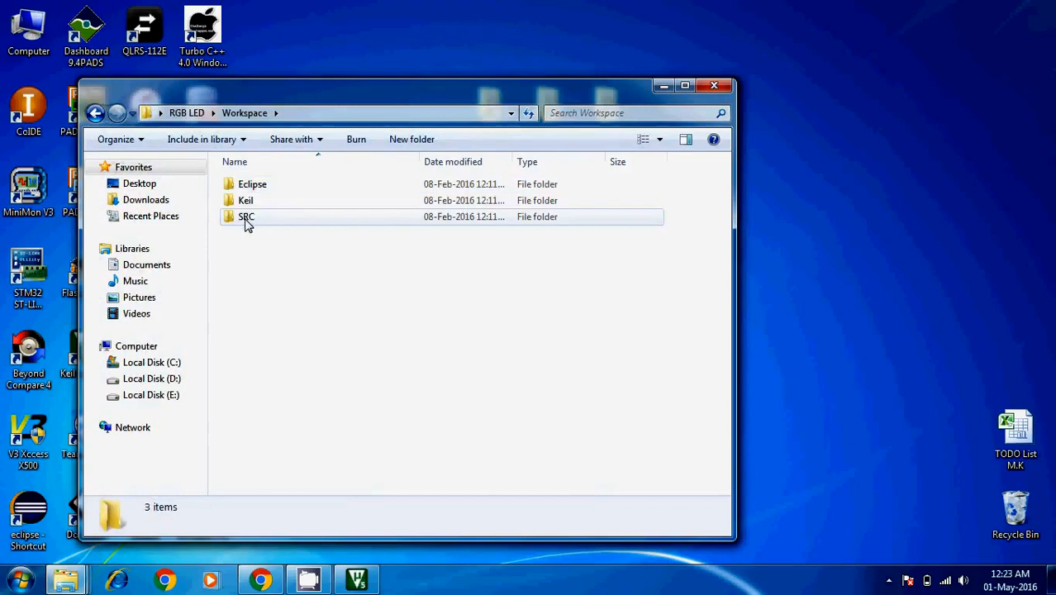
double_click(247, 219)
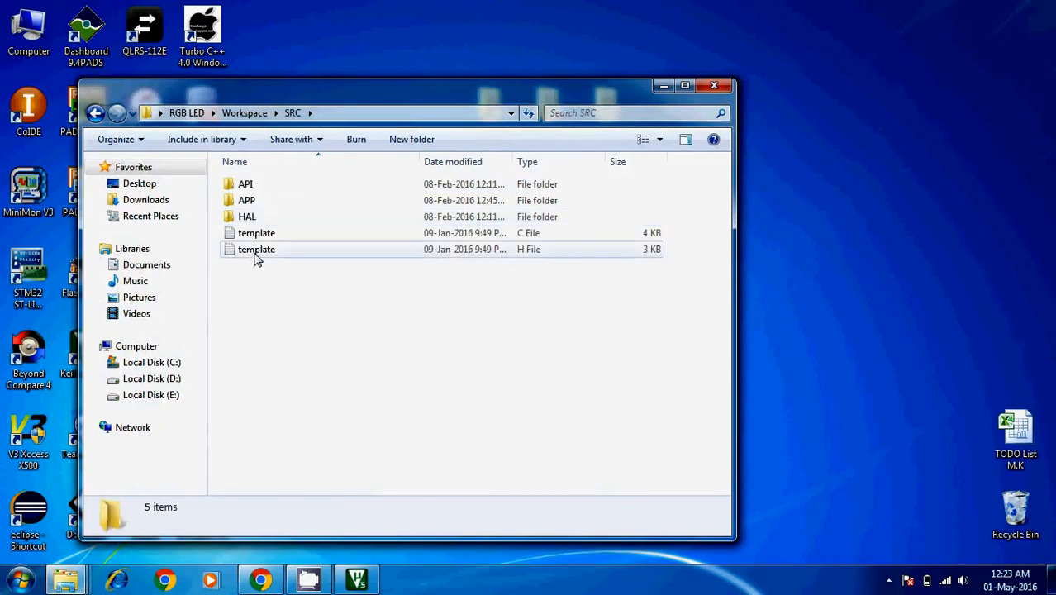
left_click(255, 255)
left_click(269, 234, "ctrl")
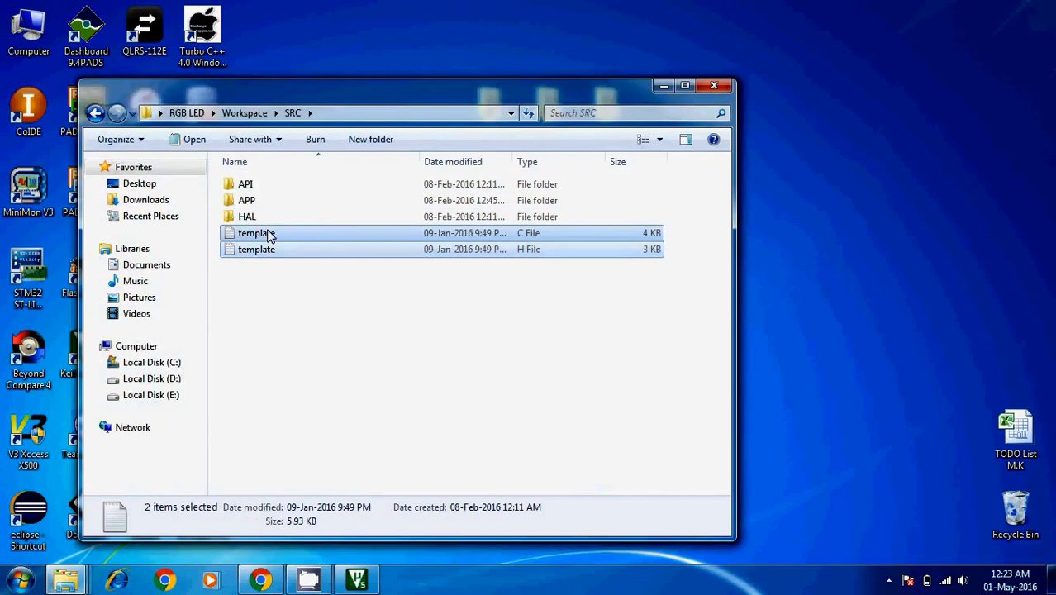
left_click(663, 88)
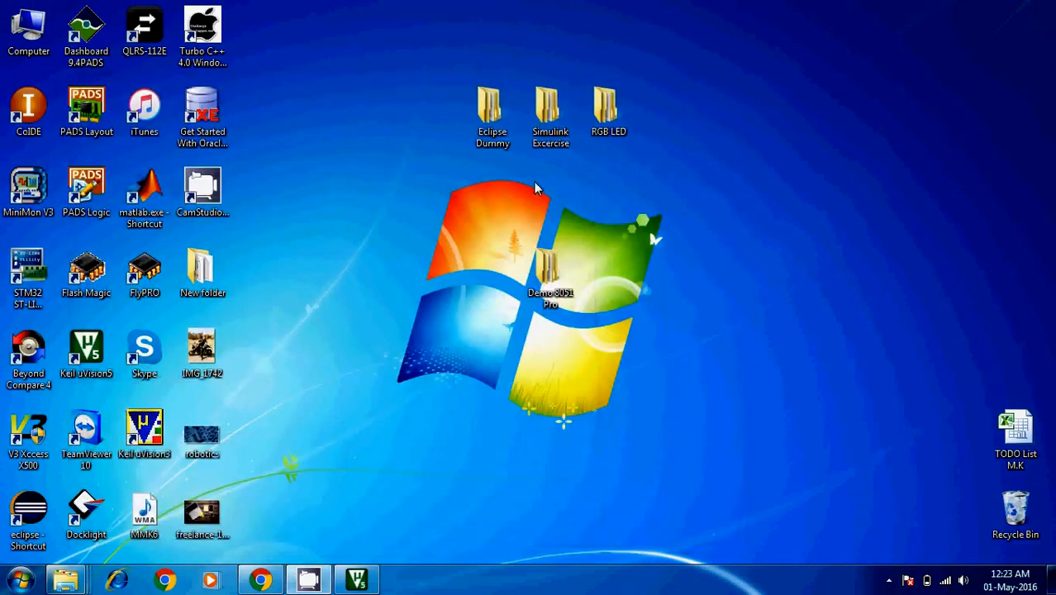
- Paste the template C and H files into the SRC\APP folder of Demo 8051 Pro
double_click(536, 285)
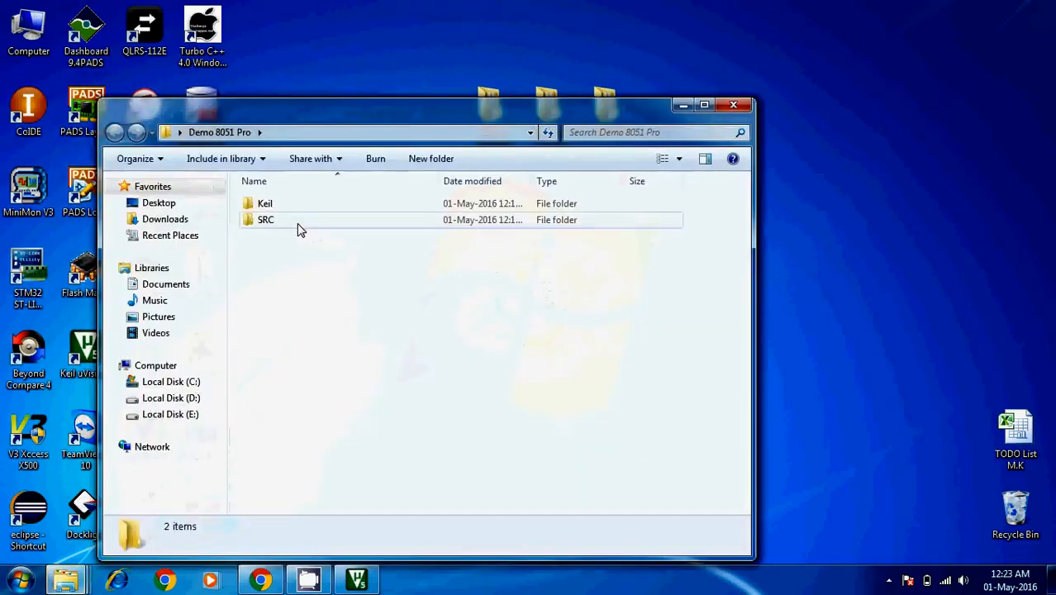
double_click(272, 202)
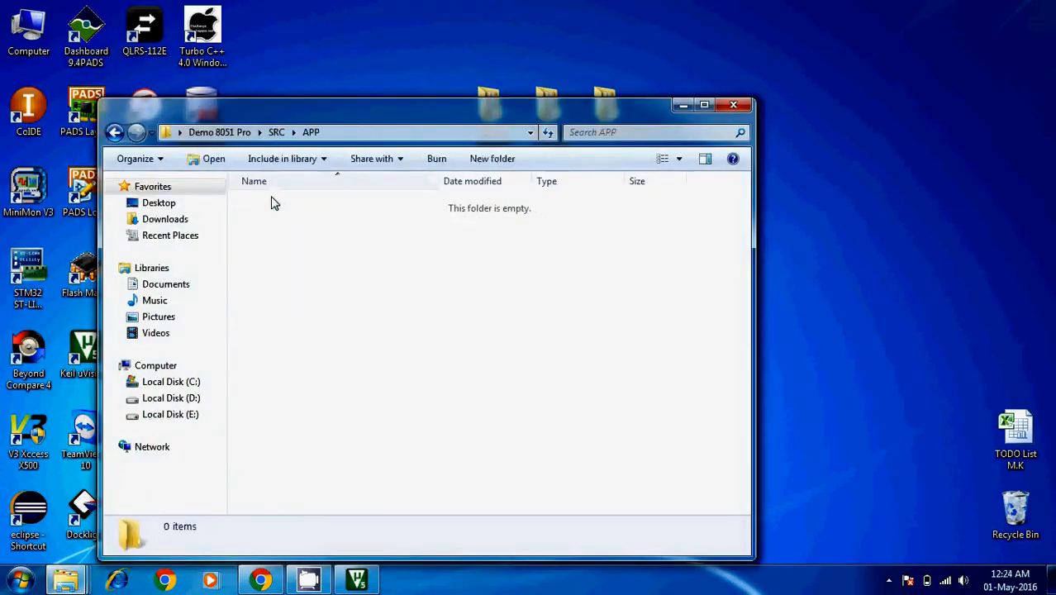
key("ctrl+v")
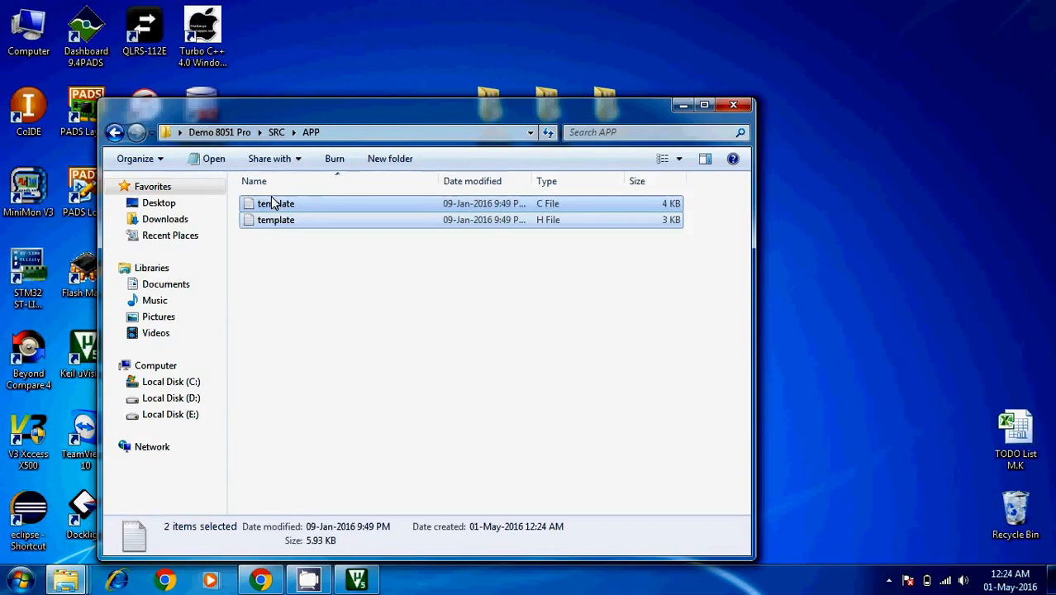
- Rename both pasted template files to main and close the APP folder window
key("F2")
type("ma")
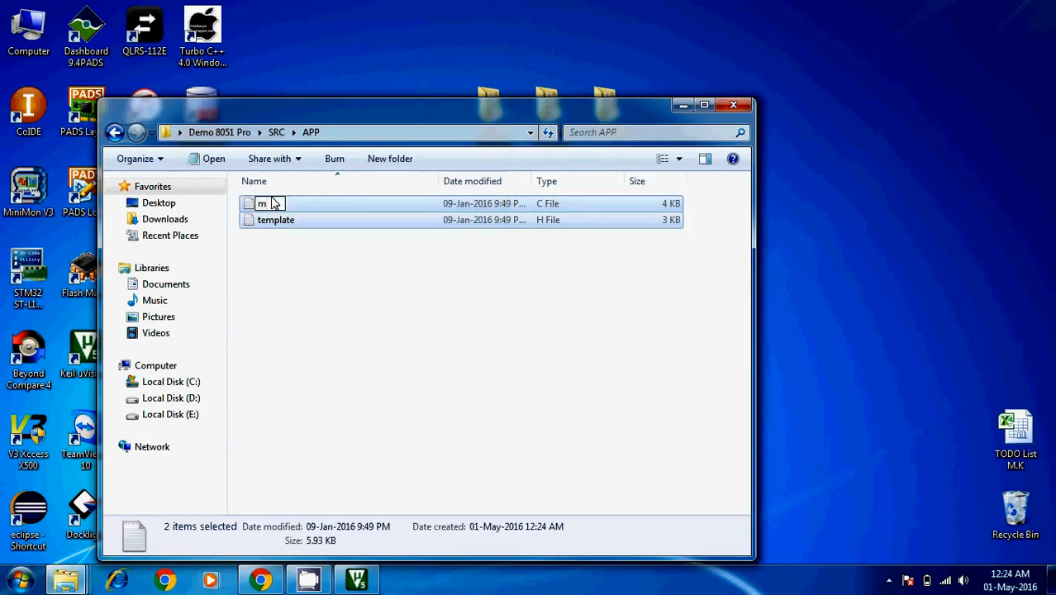
type("in")
key("Return")
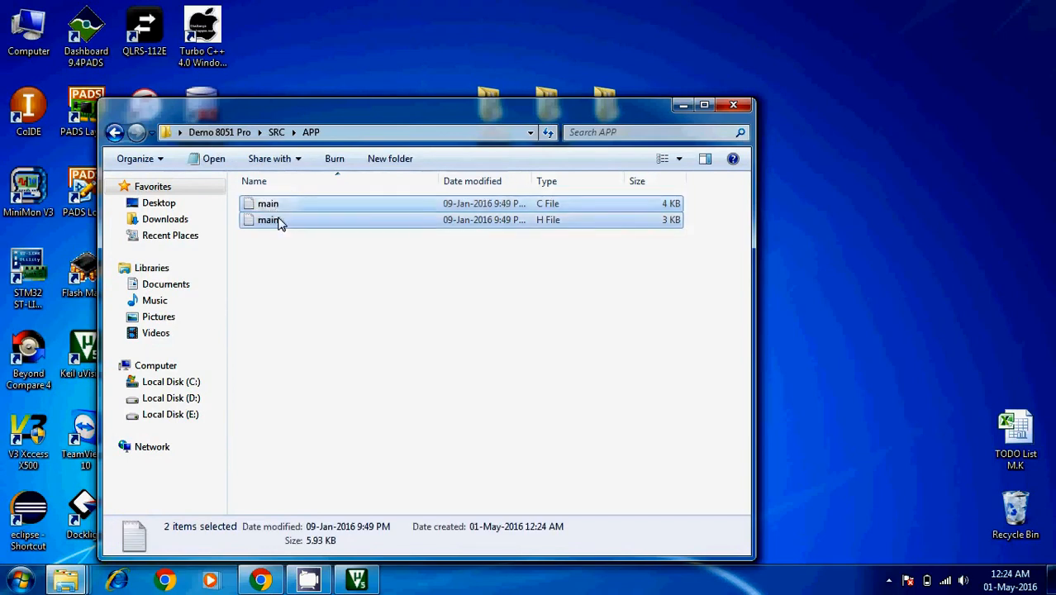
left_click(278, 221)
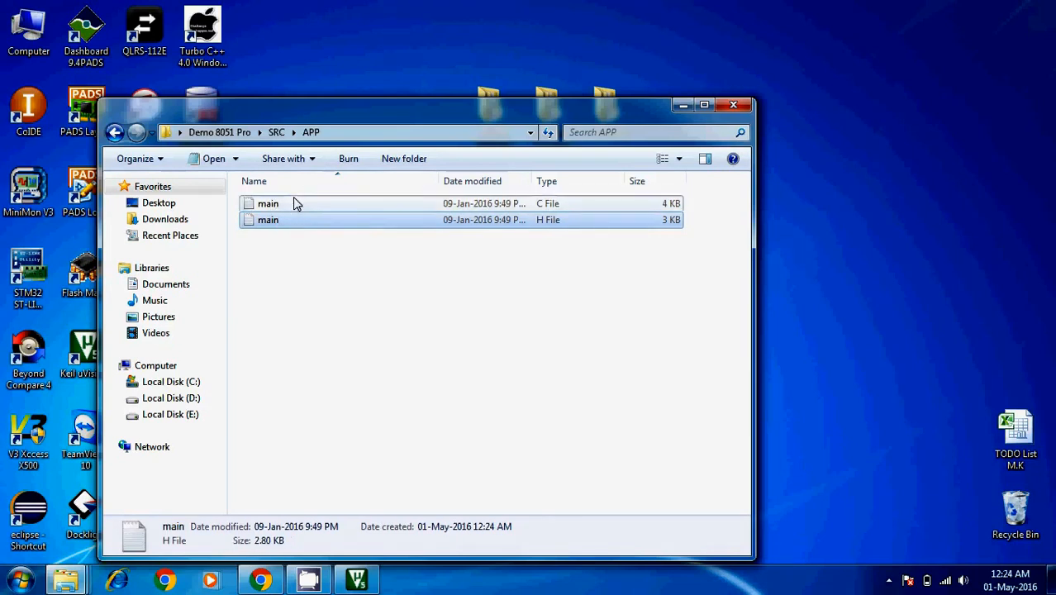
left_click(296, 205)
left_click(733, 105)
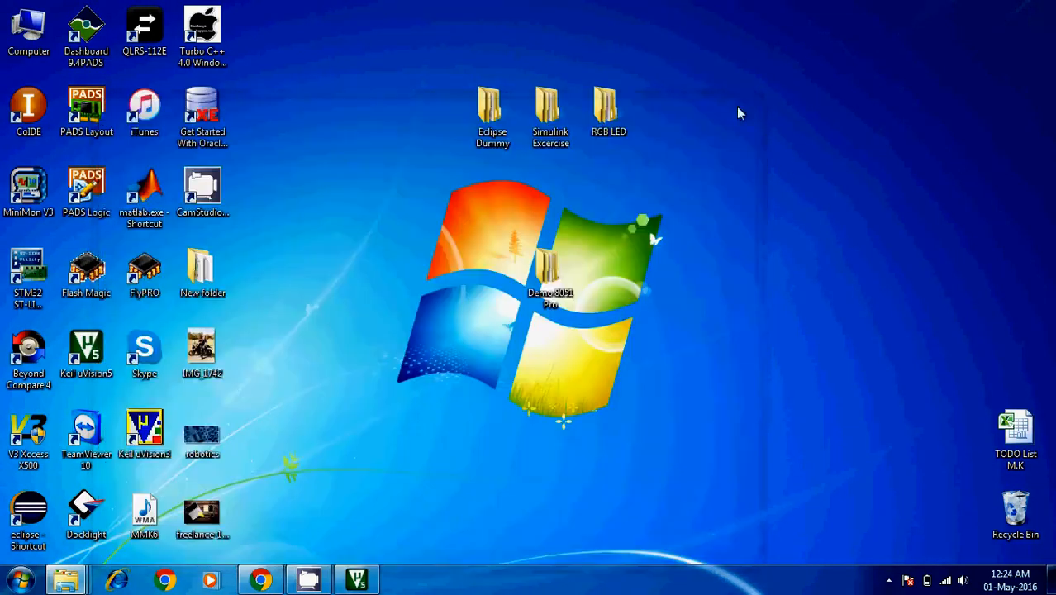
- Copy the p89v51rd2 and std_data_types header files from RGB LED's Workspace\SRC\HAL folder and minimize that folder window
double_click(609, 116)
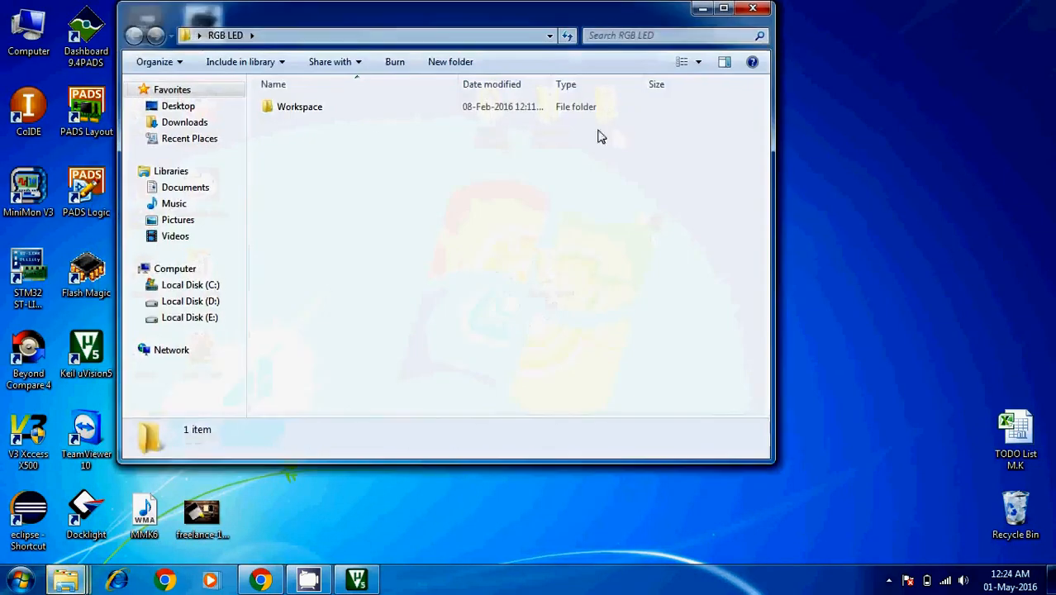
left_click(326, 113)
double_click(328, 115)
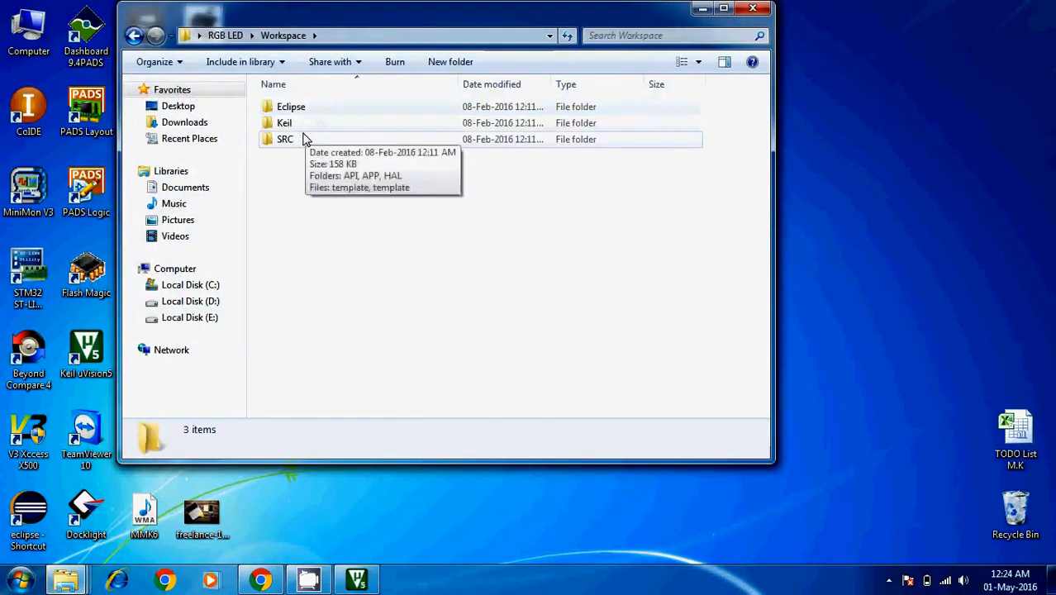
double_click(302, 138)
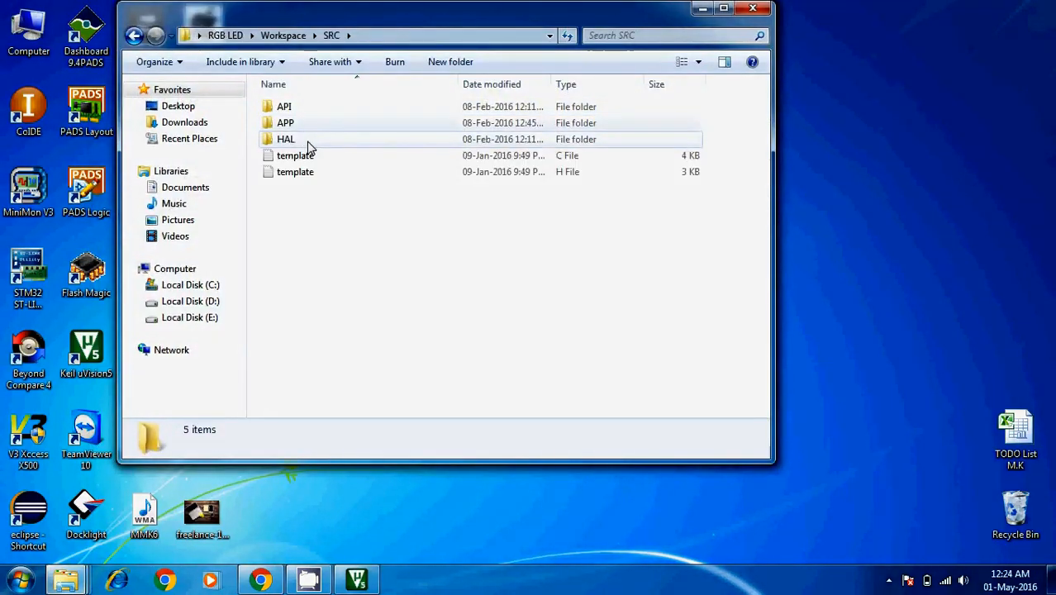
double_click(306, 140)
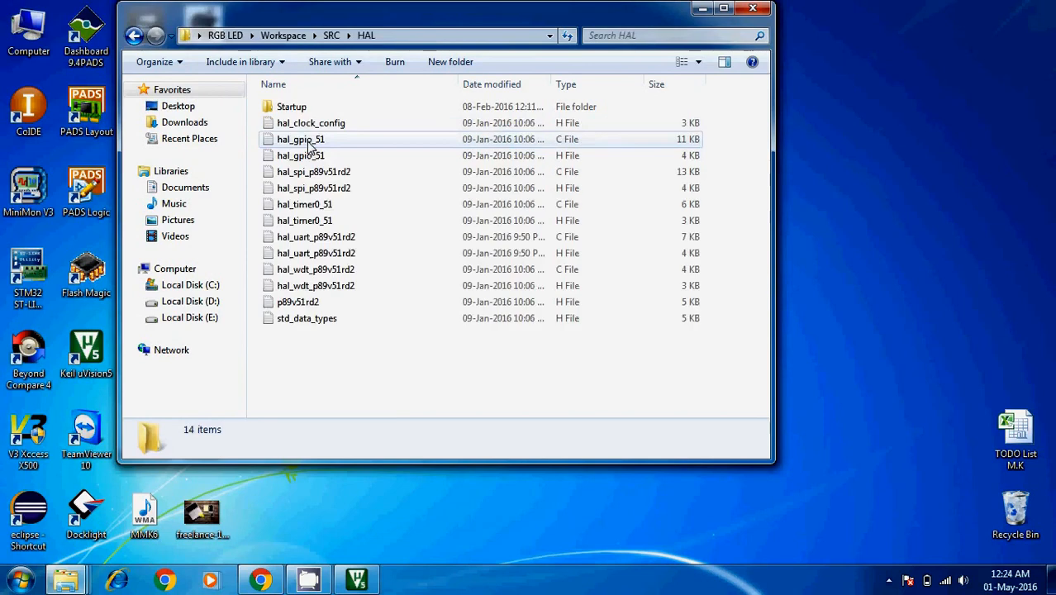
left_click(310, 322)
left_click(314, 304, "ctrl")
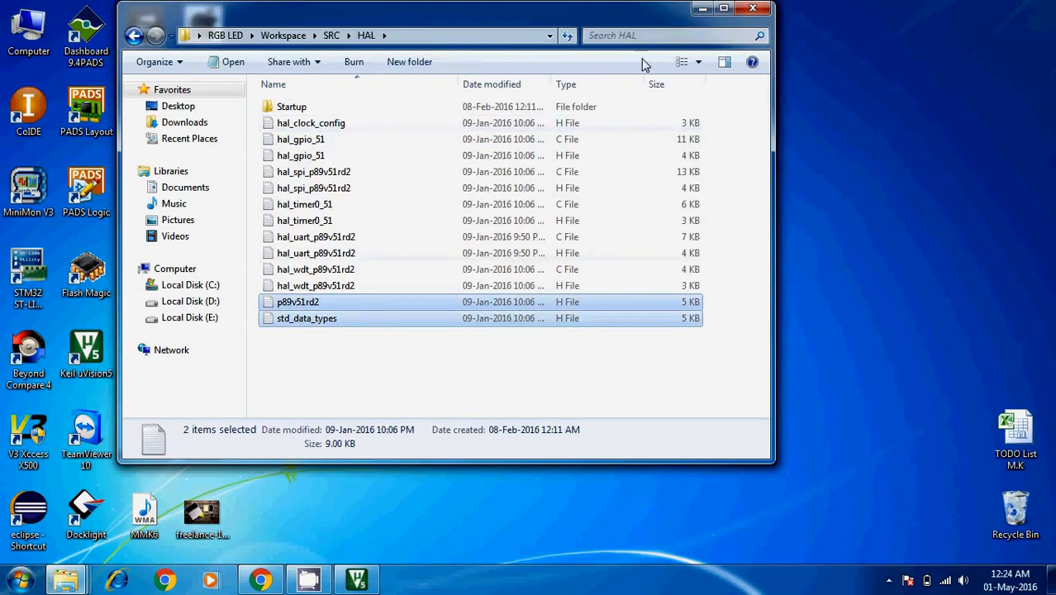
left_click(701, 9)
- Paste the two copied header files into the SRC\HAL folder of Demo 8051 Pro and close the folder window
double_click(561, 284)
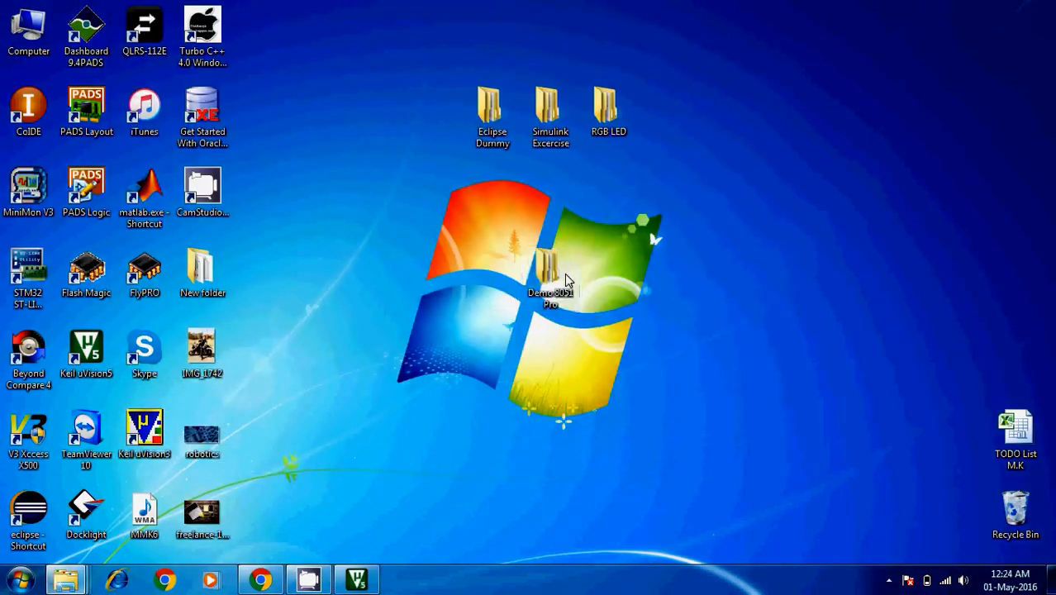
double_click(324, 147)
left_click(313, 145)
double_click(313, 144)
key("ctrl+a")
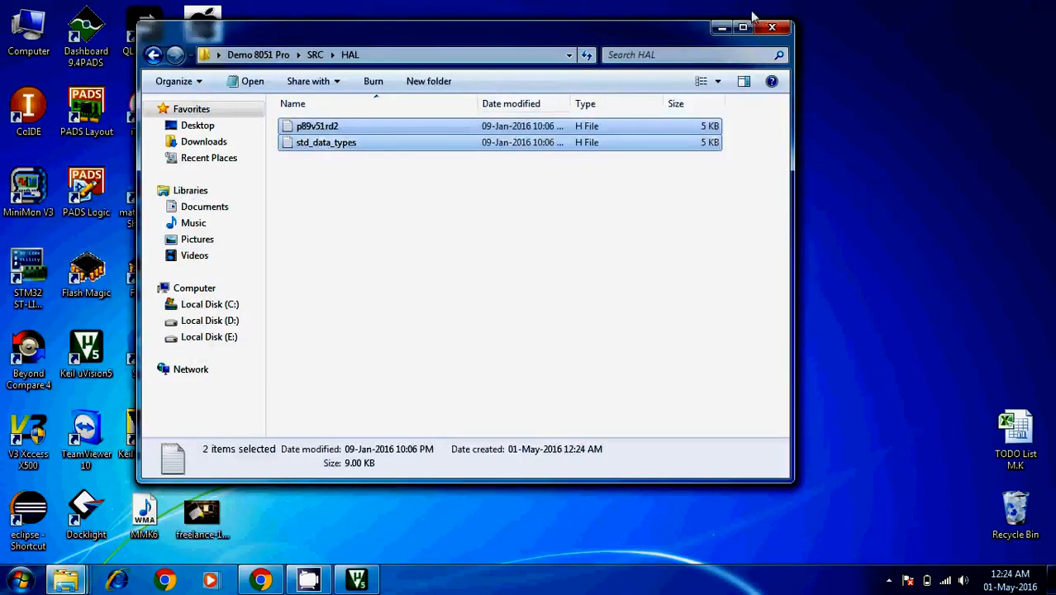
left_click(767, 31)
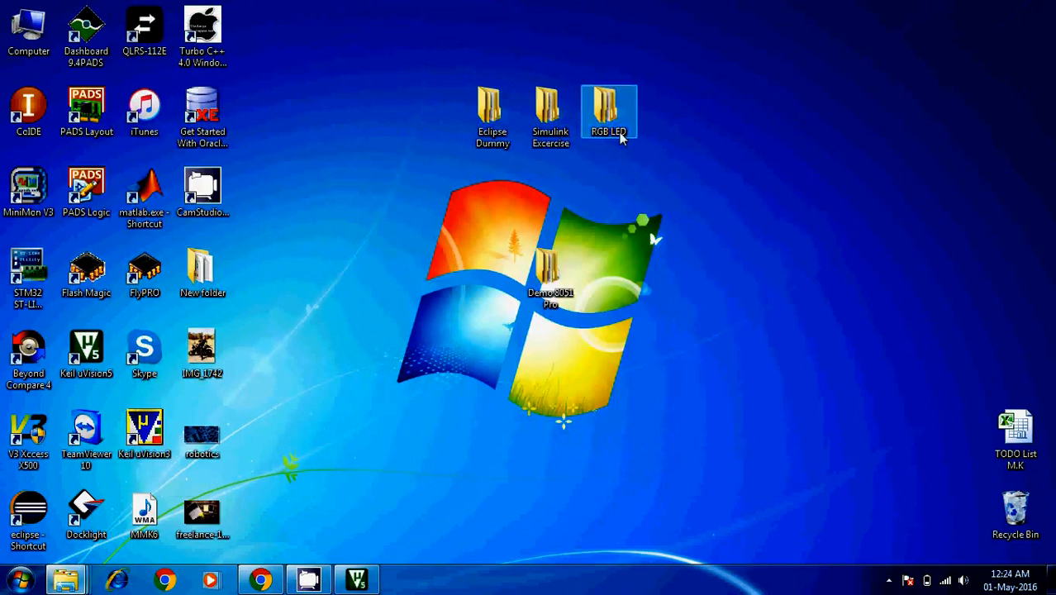
- Copy STARTUP.A51 from RGB LED's Workspace\SRC\HAL\Startup folder and minimize that folder window
double_click(621, 139)
double_click(335, 148)
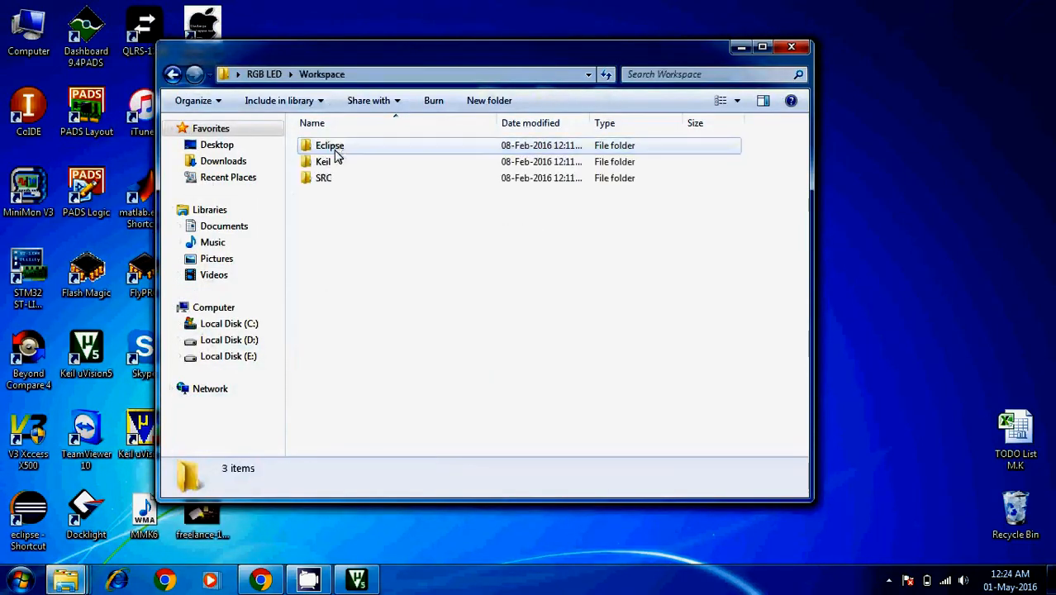
double_click(323, 180)
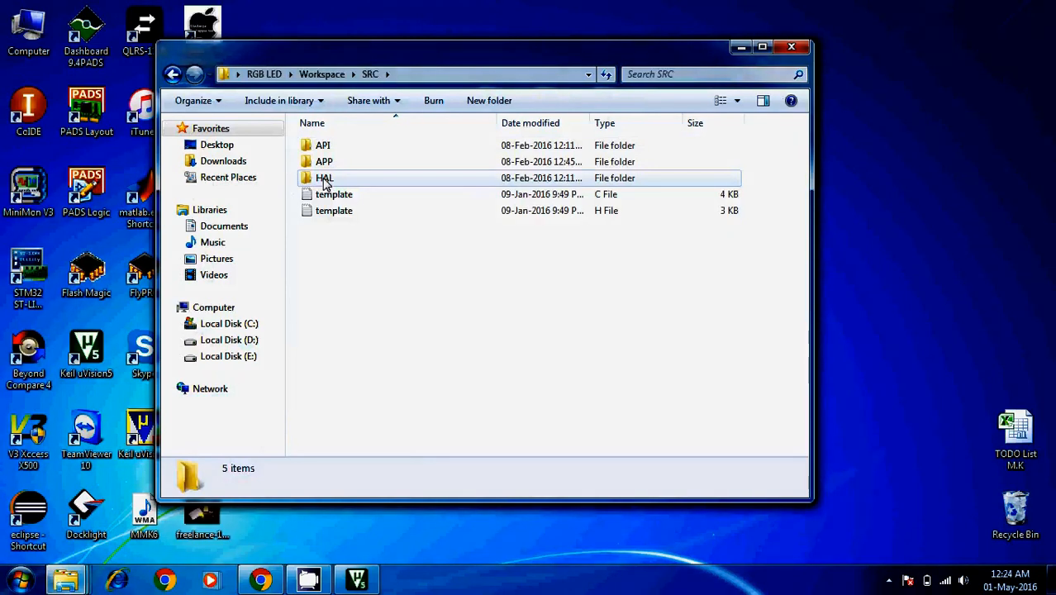
double_click(324, 180)
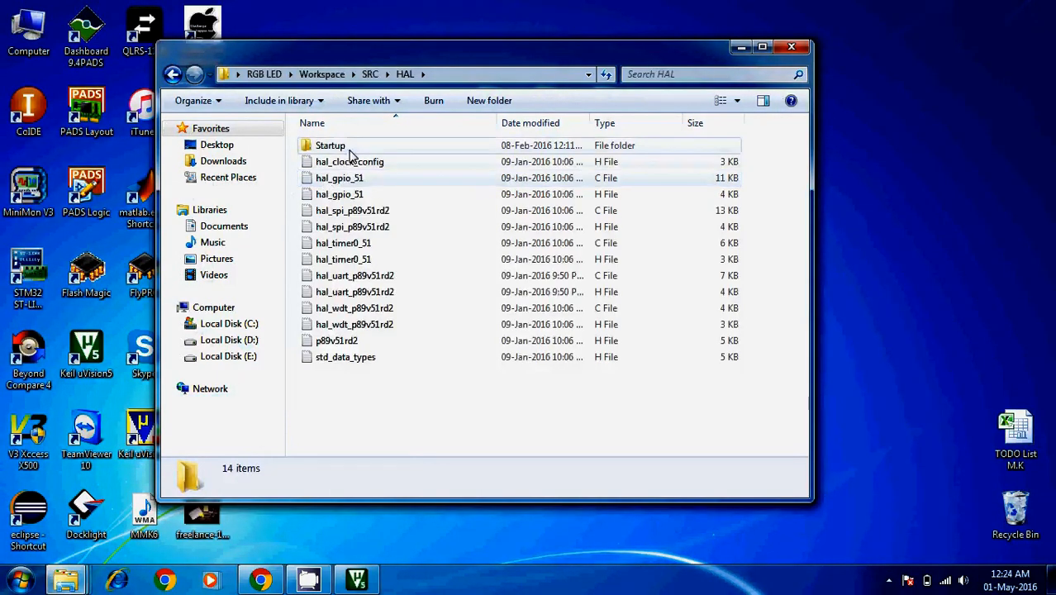
double_click(350, 152)
left_click(356, 155)
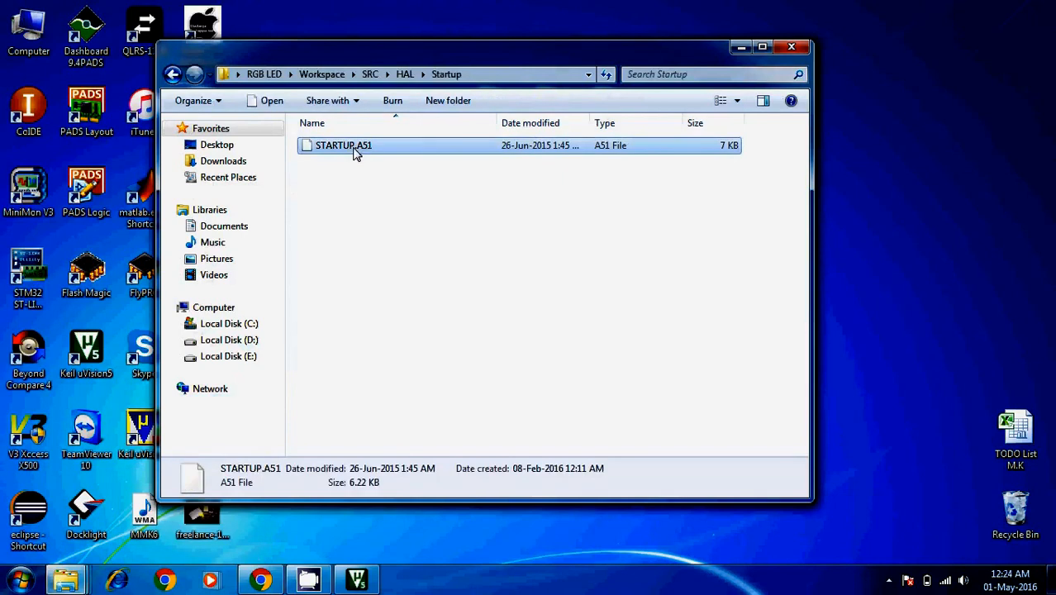
left_click(741, 46)
- Paste STARTUP.A51 into the SRC\Startup folder of Demo 8051 Pro and return to the desktop
double_click(537, 268)
left_click(349, 183)
double_click(348, 184)
double_click(352, 205)
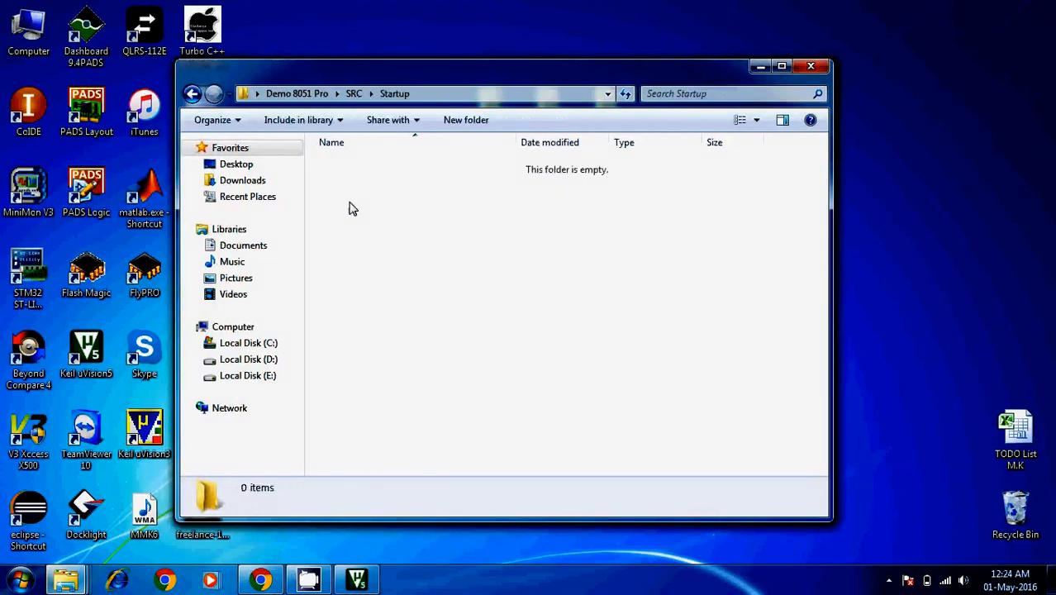
key("ctrl+v")
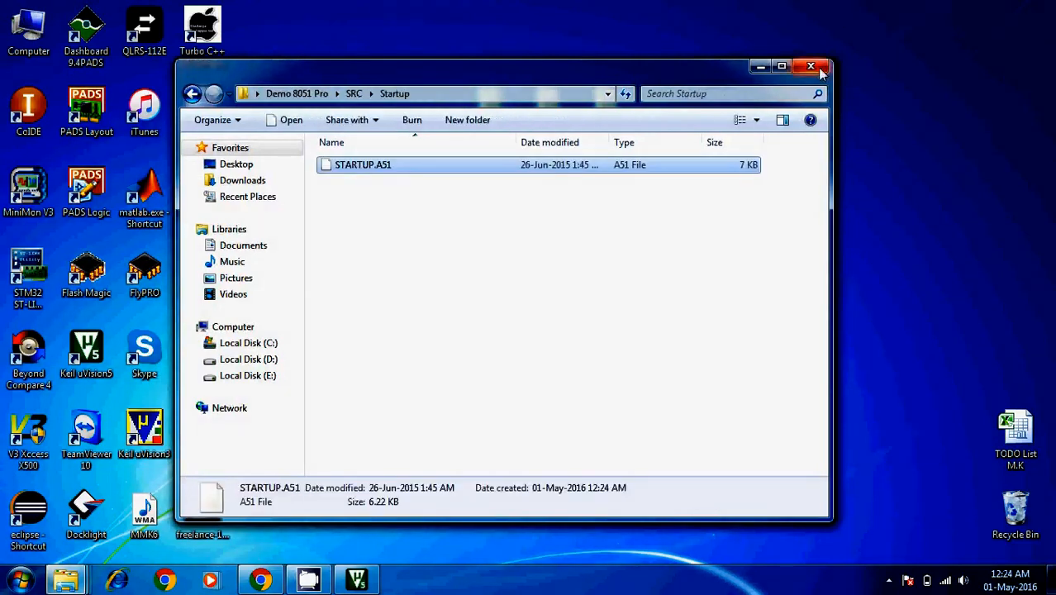
key("super+d")
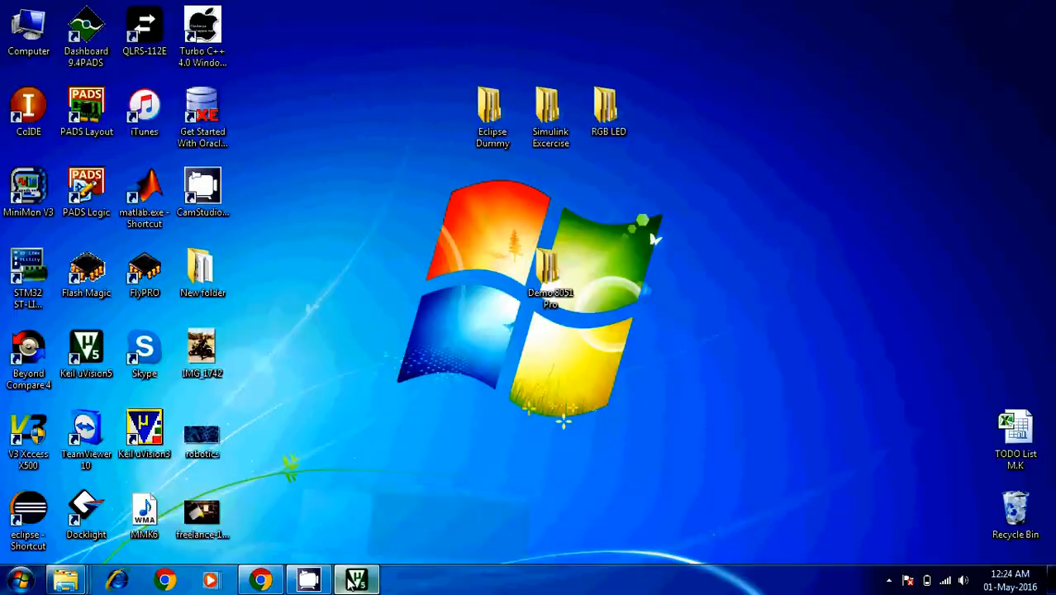
- Switch to Keil uVision5 and add main.c and main.h from SRC\APP to the target's APP group through Manage Project Items
left_click(356, 580)
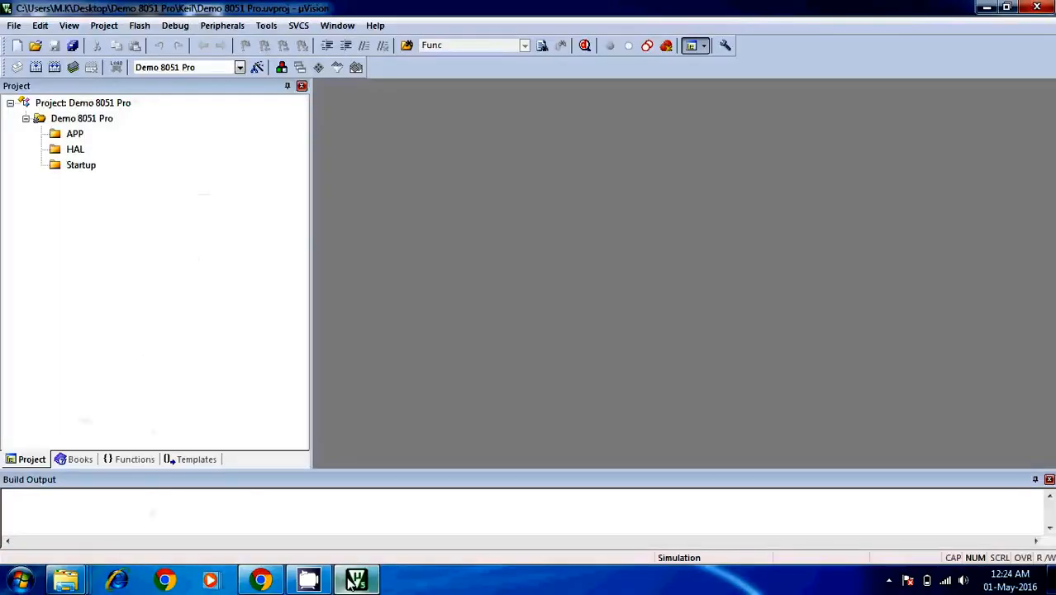
left_click(78, 121)
right_click(78, 121)
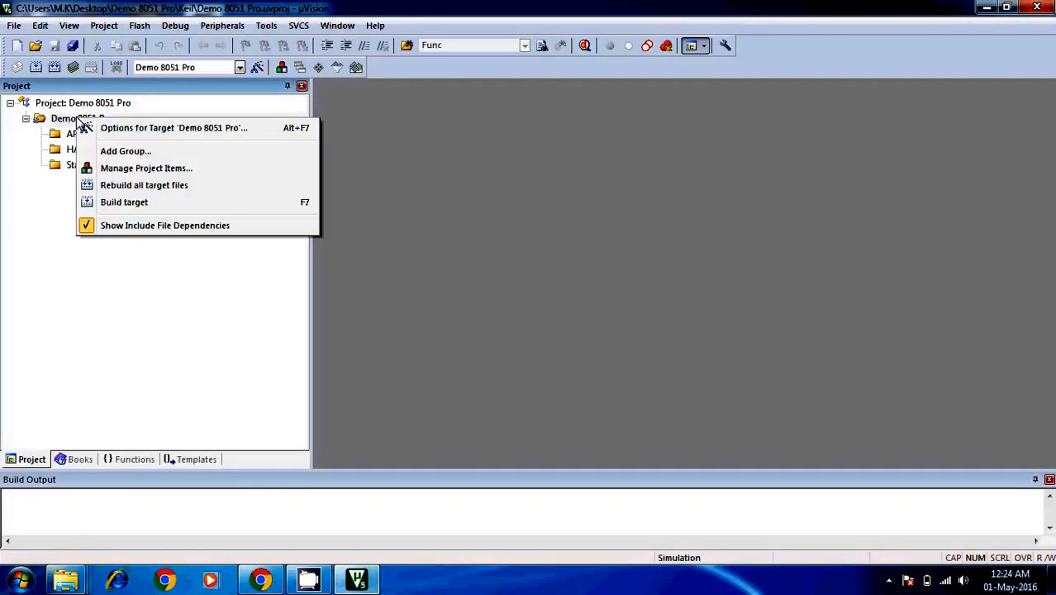
left_click(140, 169)
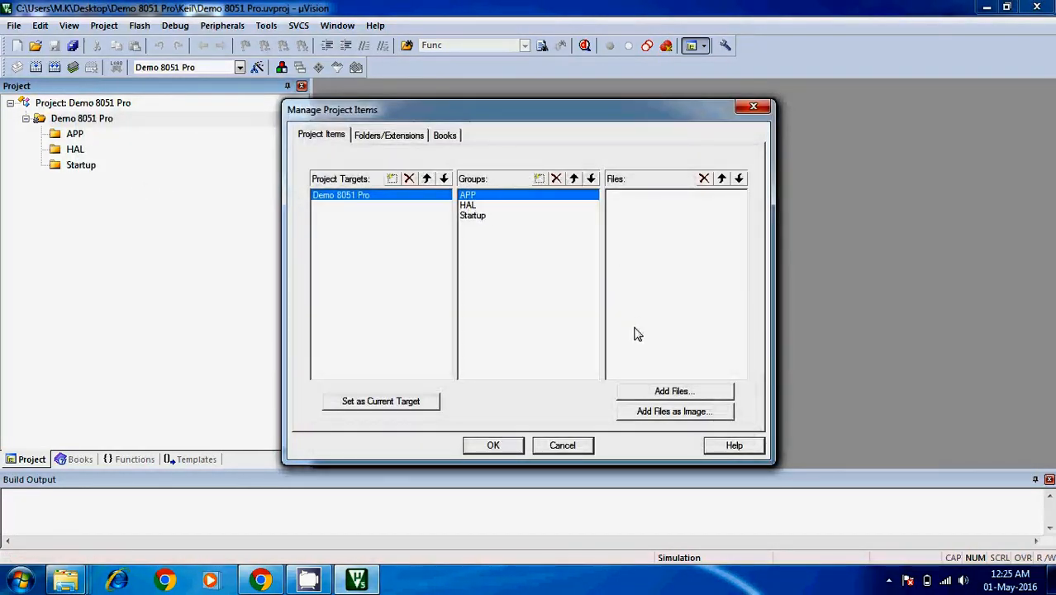
left_click(649, 395)
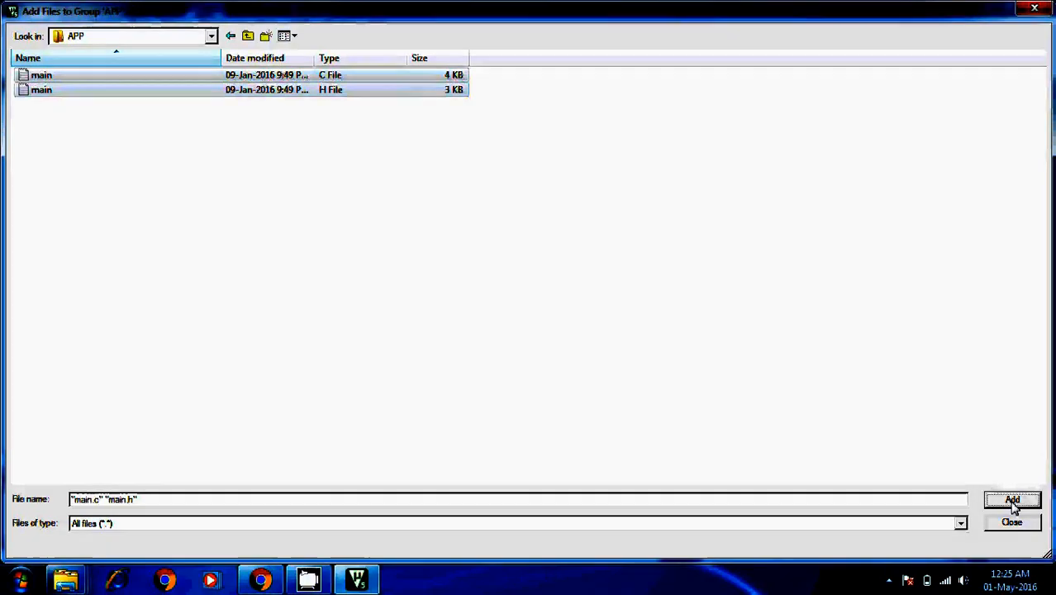
left_click(1034, 8)
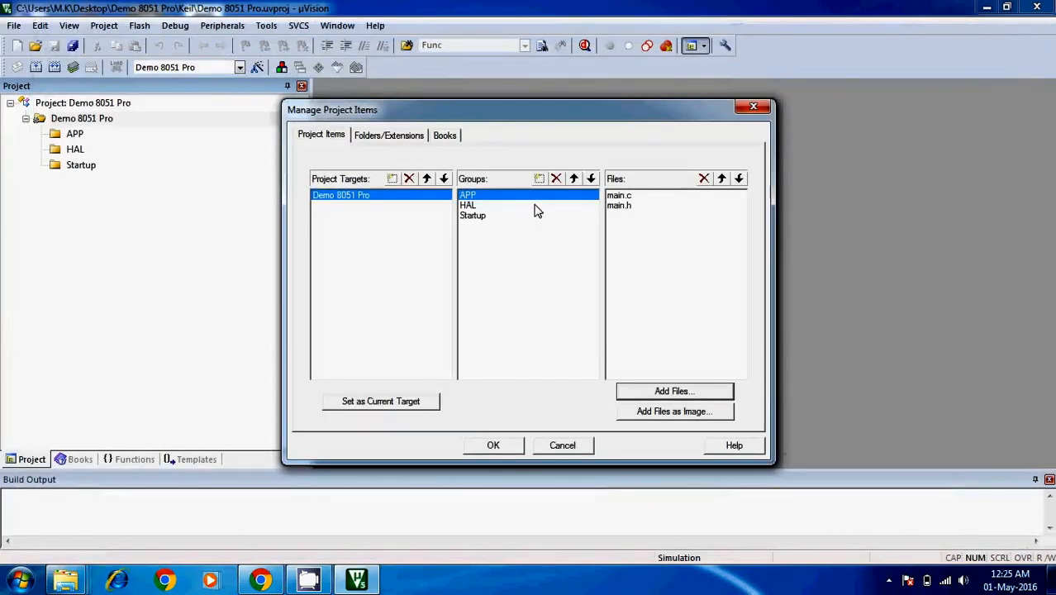
- Add p89v51rd2.h and std_data_types.h from the project's HAL folder to the HAL group
left_click(534, 206)
left_click(666, 395)
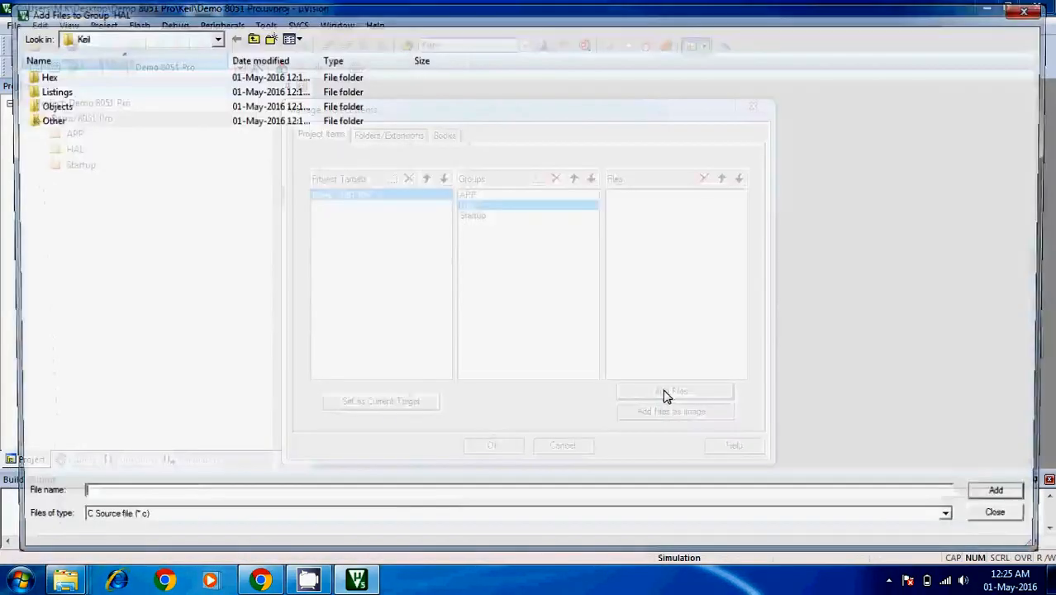
left_click(247, 36)
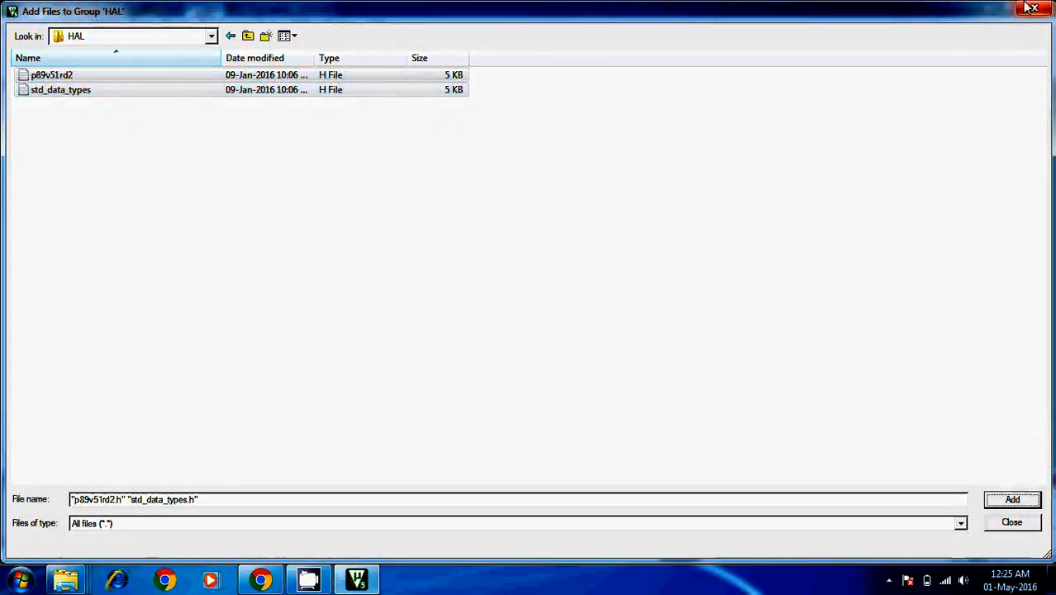
left_click(1031, 8)
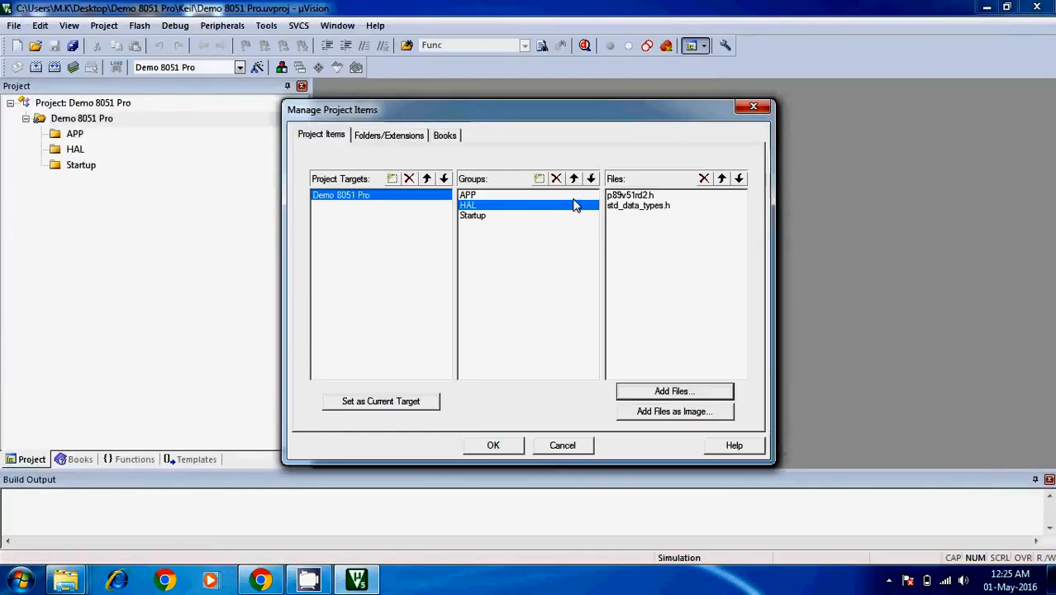
- Add STARTUP.A51 from the project's Startup folder to the Startup group and accept the project items
left_click(545, 226)
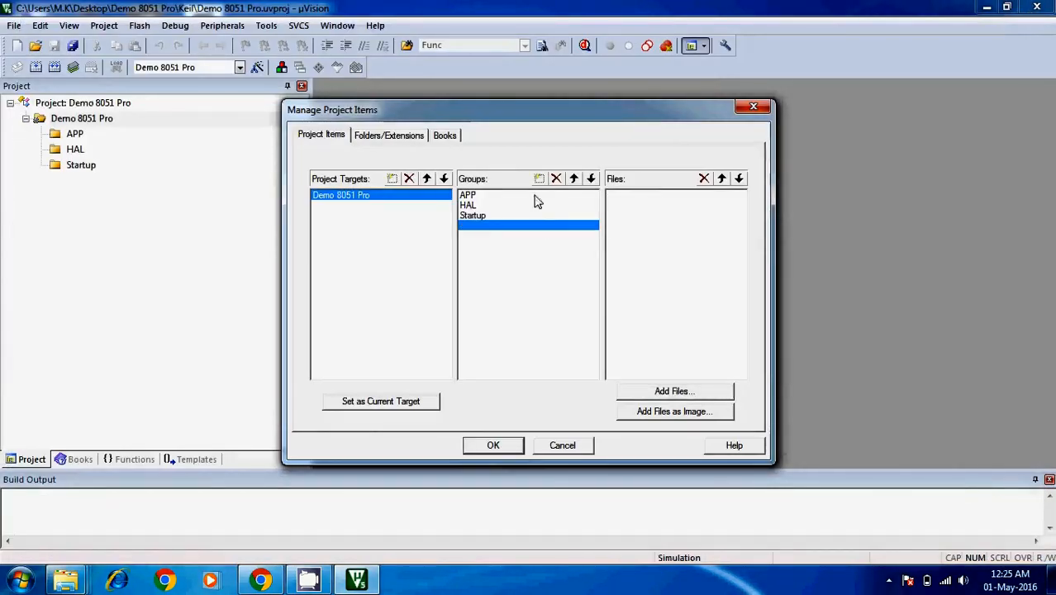
left_click(535, 217)
left_click(706, 395)
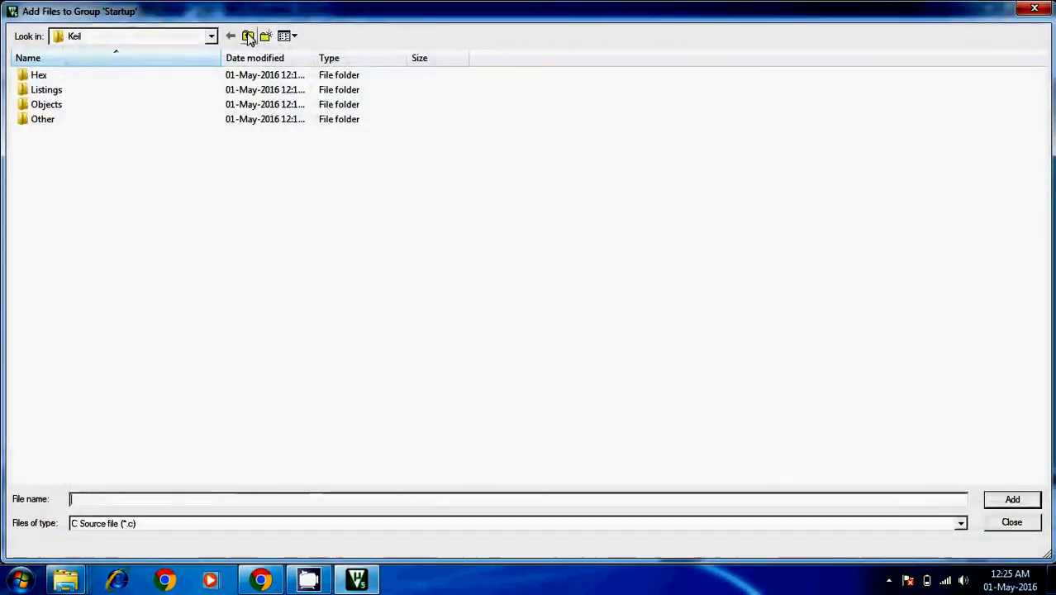
left_click(248, 36)
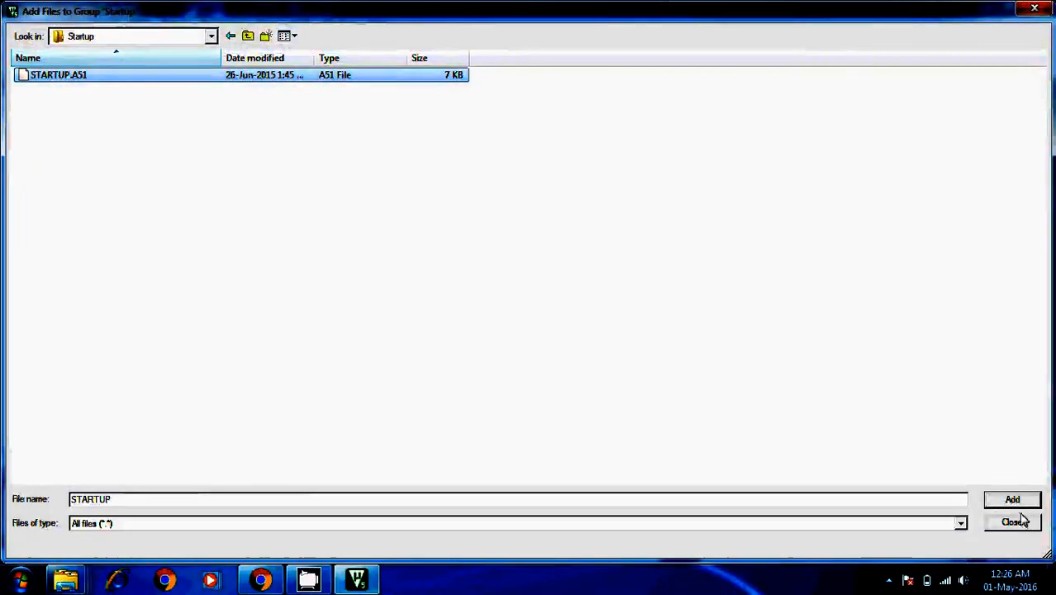
left_click(1013, 500)
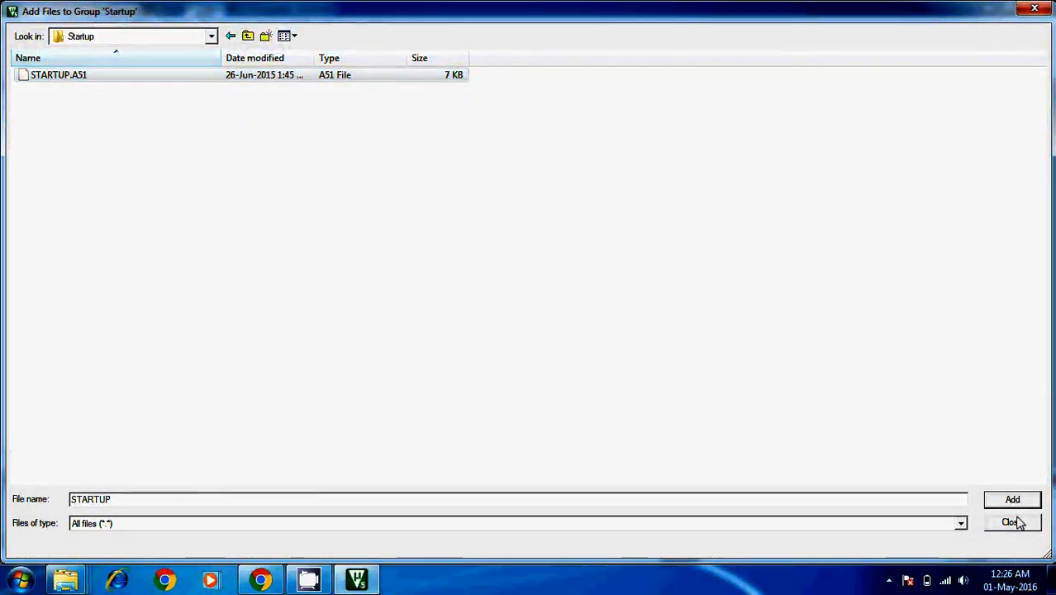
left_click(1013, 522)
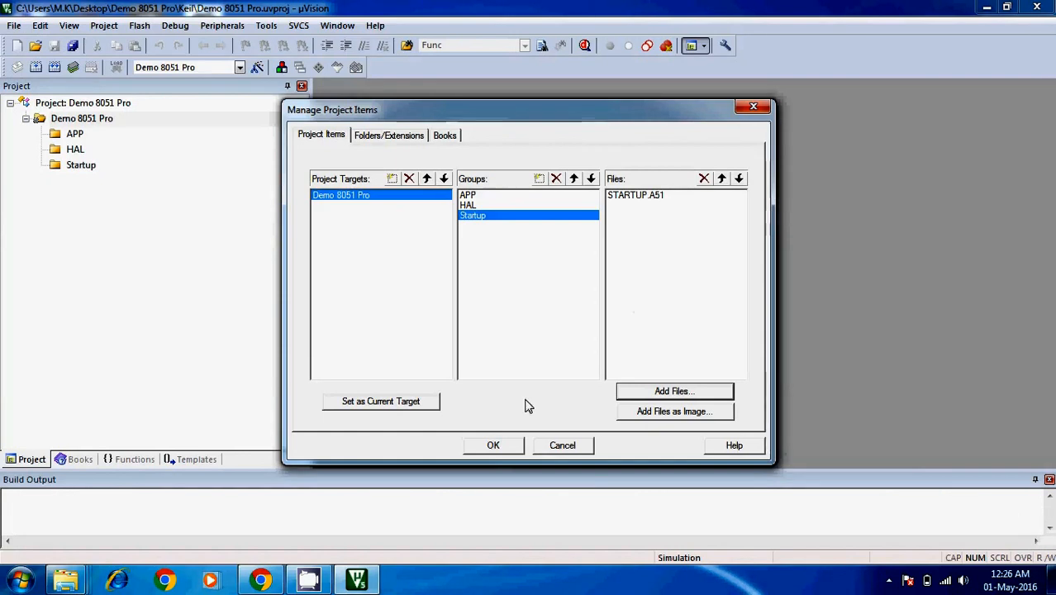
left_click(493, 445)
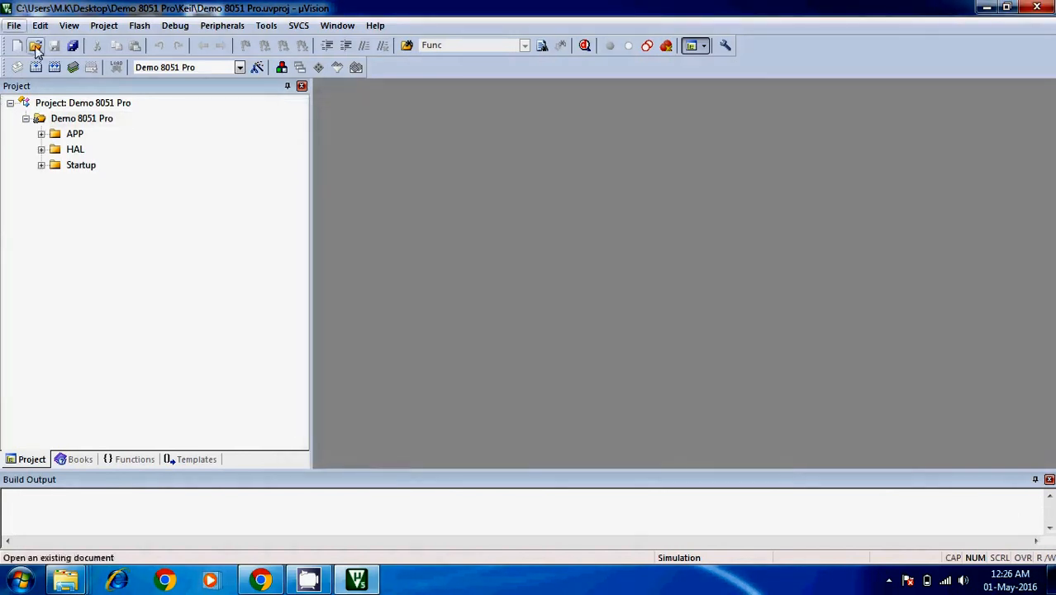
- Open main.c from the APP group and change its template.h include to "main.h"
left_click(42, 133)
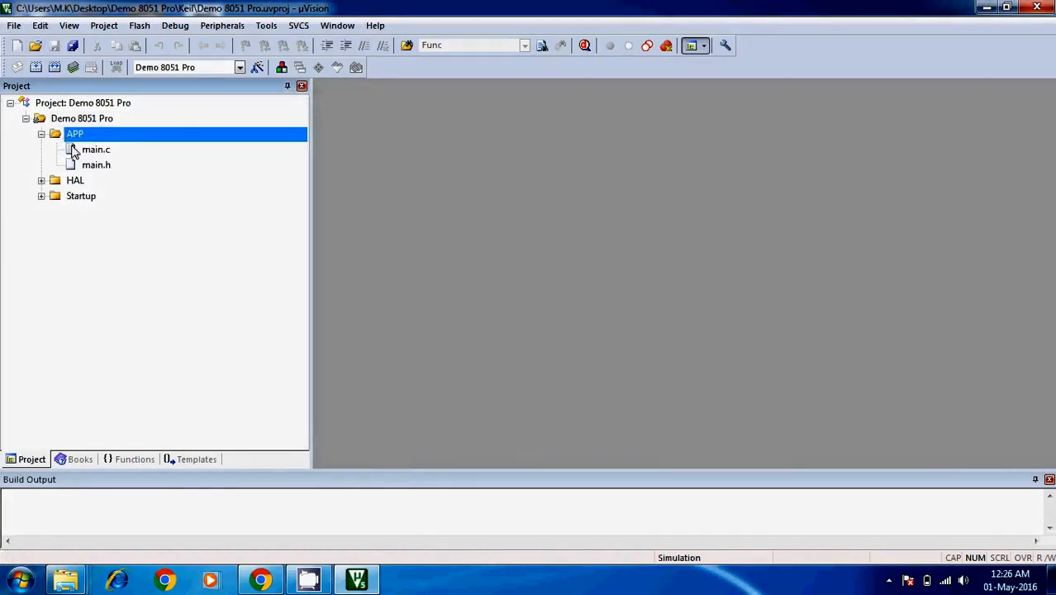
double_click(91, 149)
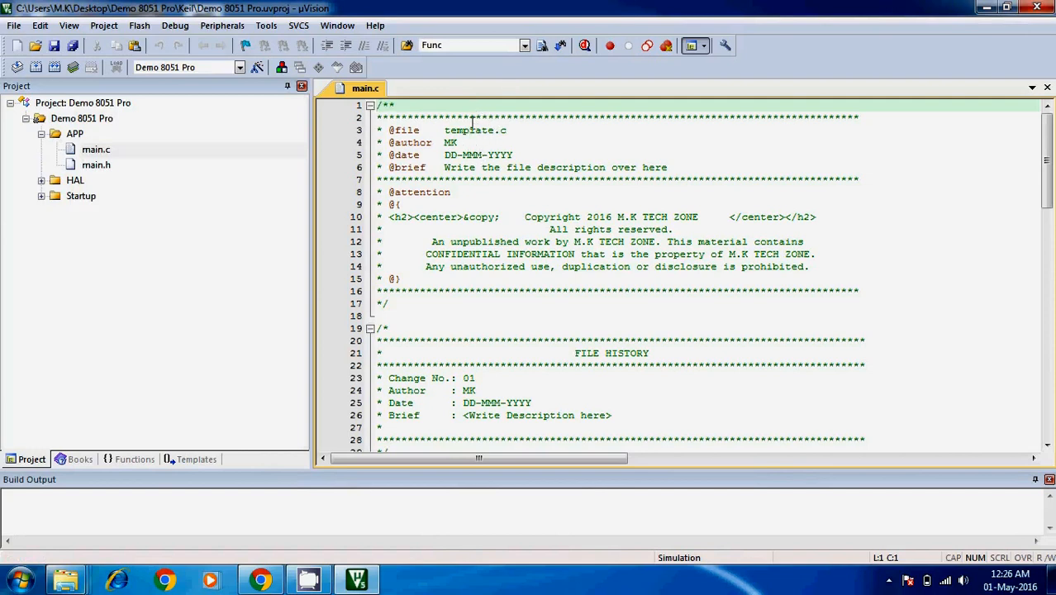
left_click_drag(1048, 163, 1048, 275)
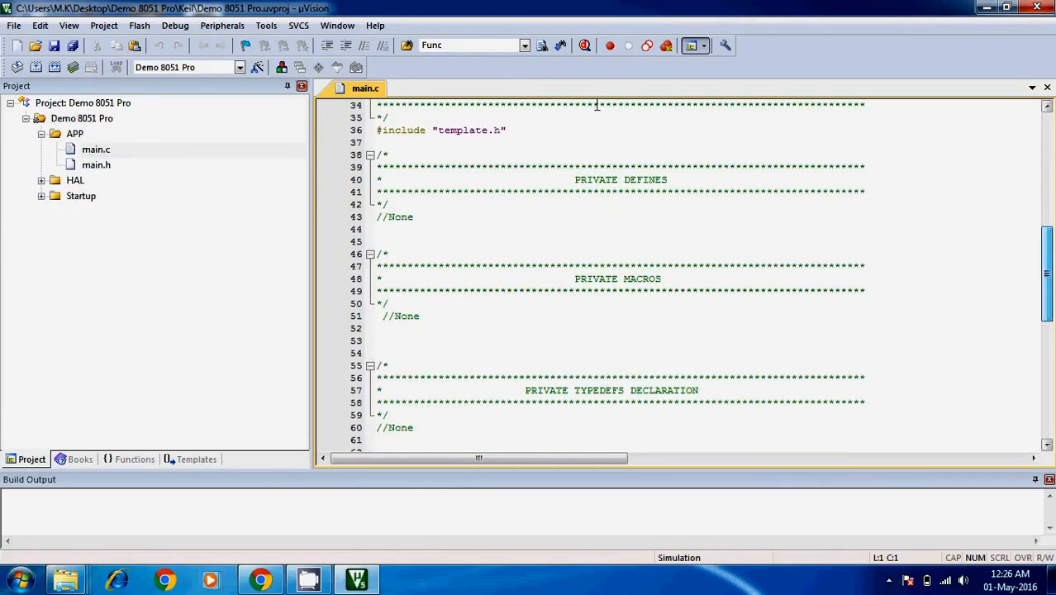
double_click(463, 130)
type("main")
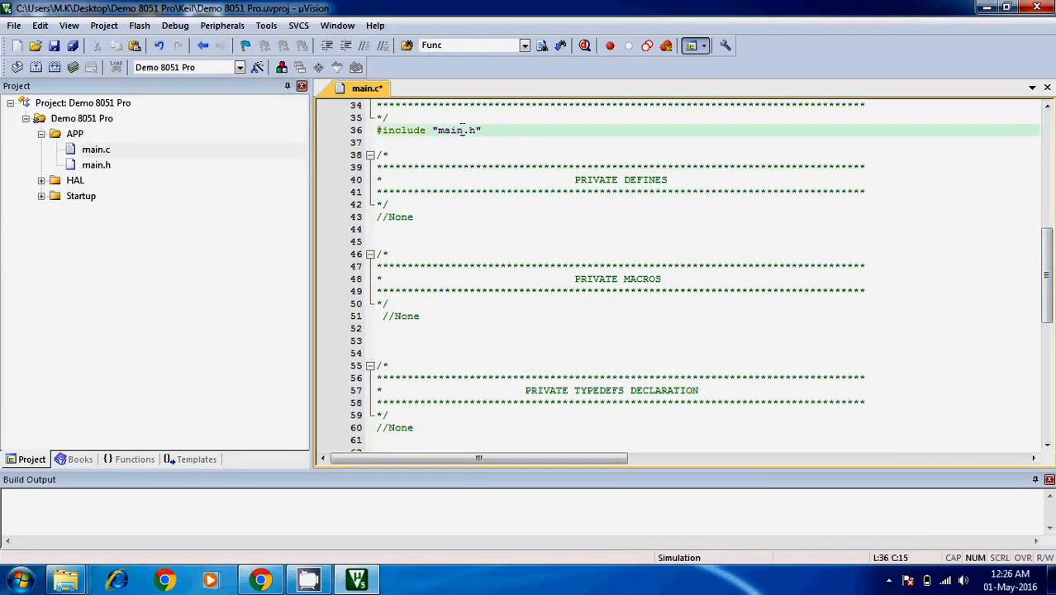
left_click_drag(1048, 248, 1049, 370)
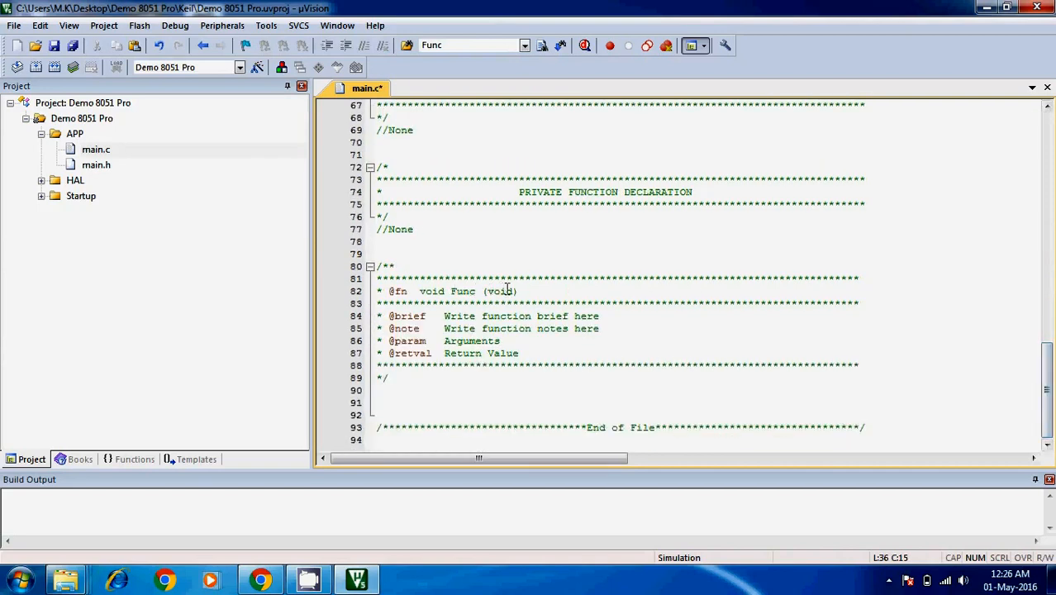
double_click(470, 292)
type("main")
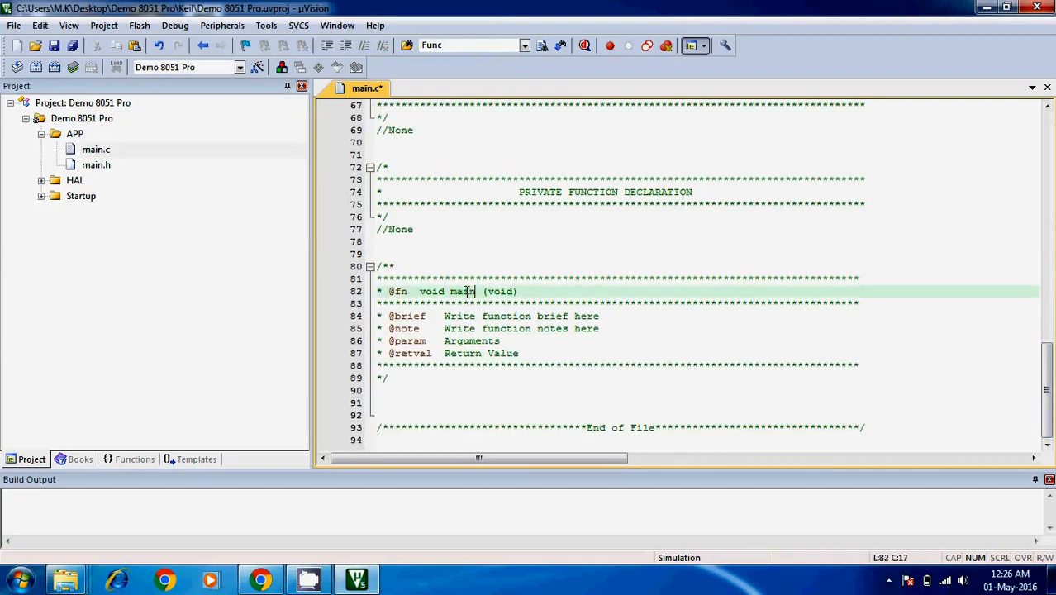
left_click_drag(518, 292, 426, 298)
key("ctrl+c")
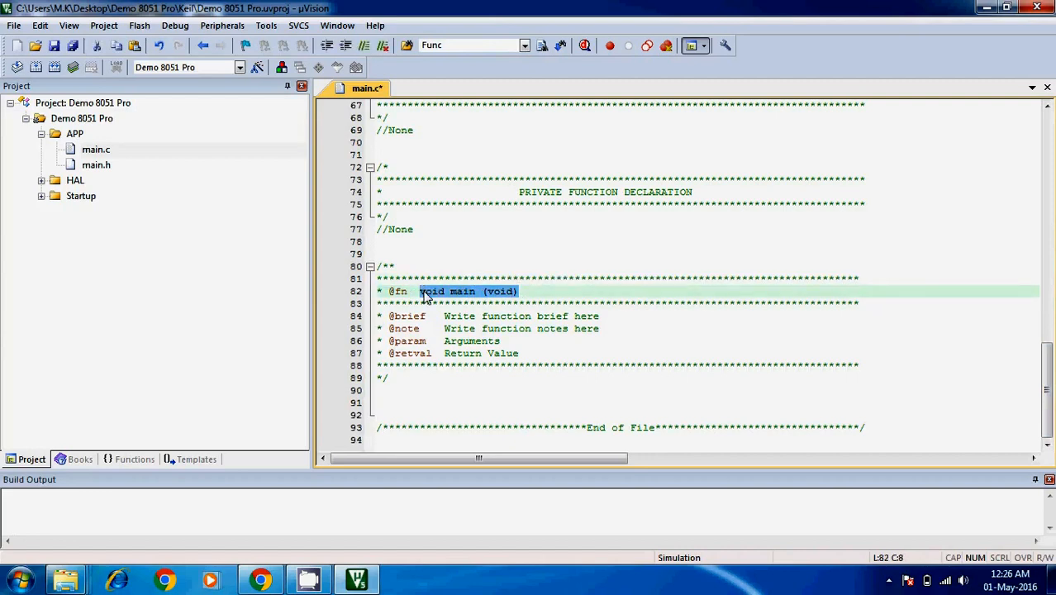
left_click(399, 378)
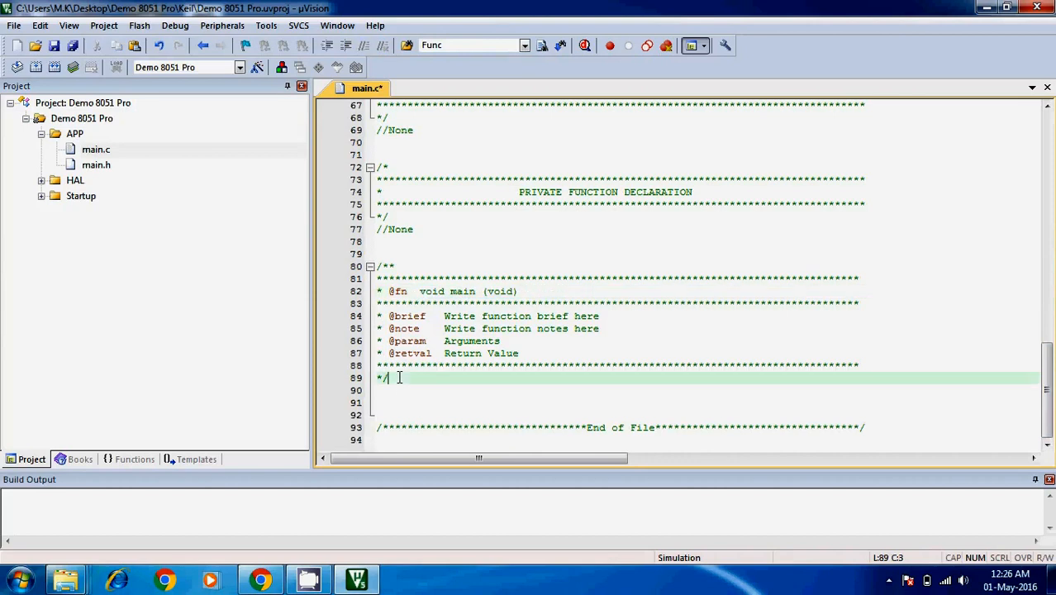
key("Return")
key("ctrl+v")
key("Return")
type("{")
key("Return")
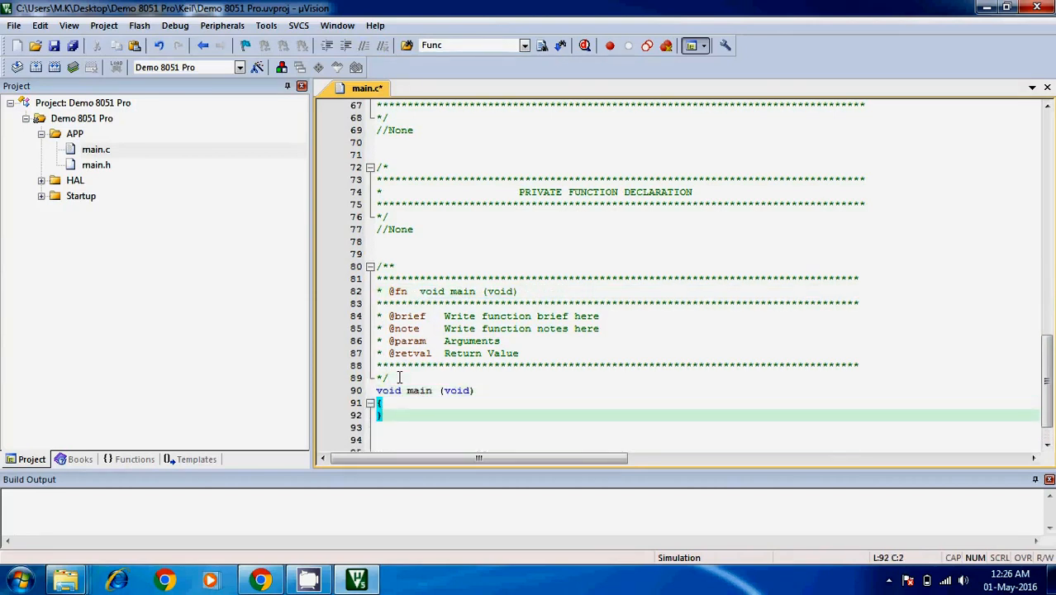
- Add two blank lines inside the main function body, mark its closing brace with the comment //End of main, and save main.c
key("Return")
key("Return")
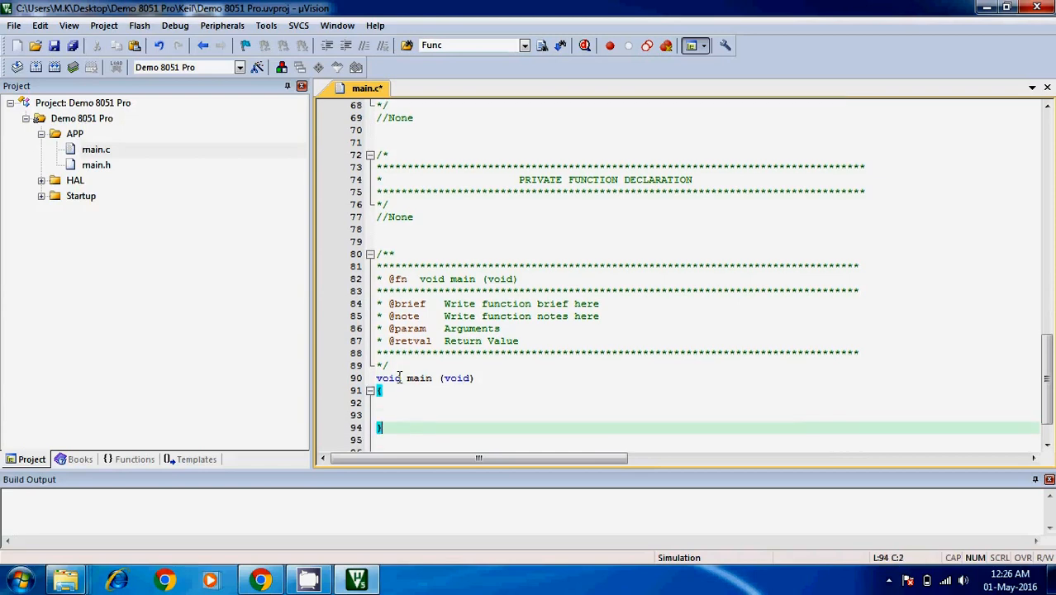
type("//End of main")
key("ctrl+s")
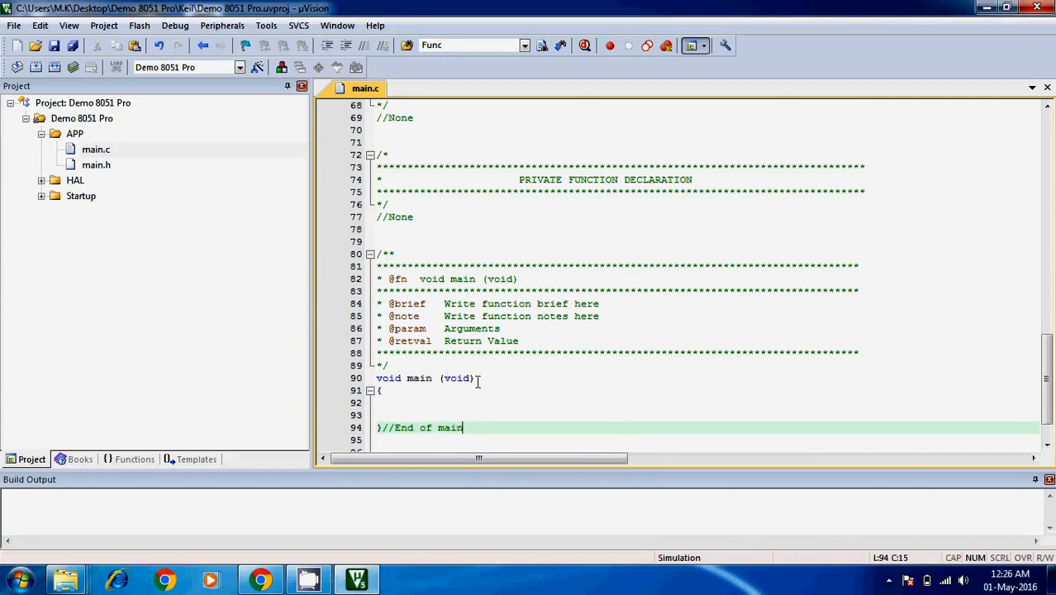
left_click_drag(478, 377, 377, 378)
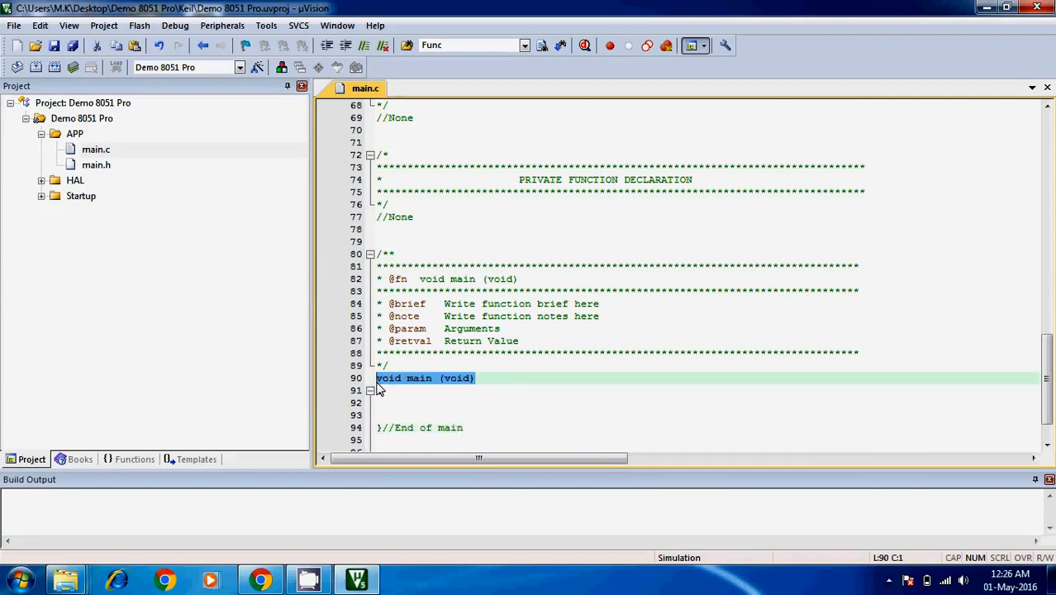
left_click(431, 427)
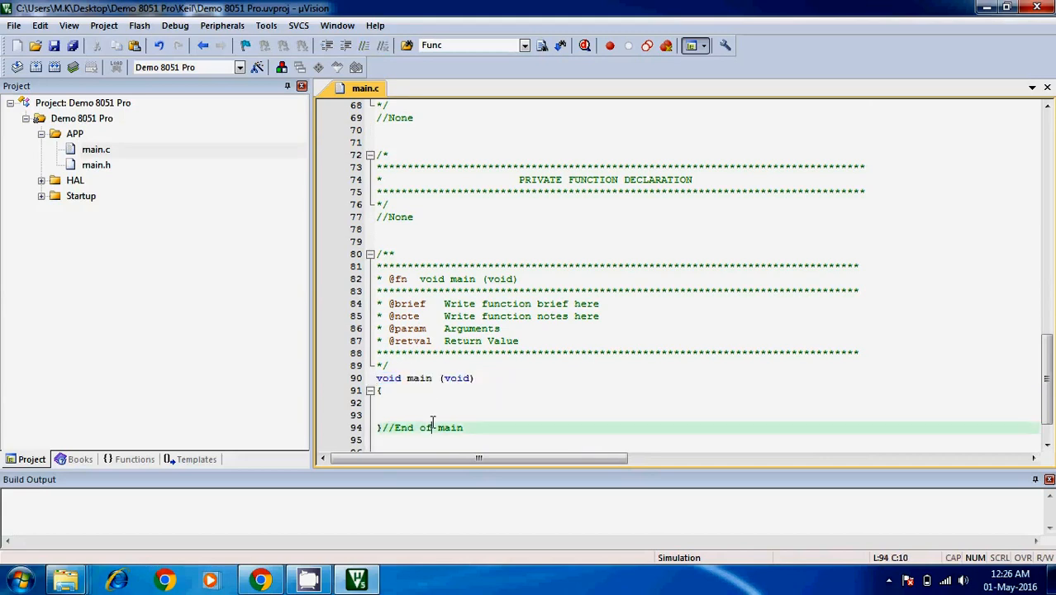
left_click(431, 424)
- Open main.h from the APP group and change the include guard name to MAIN_H_ in both the #ifndef and #define lines
double_click(113, 166)
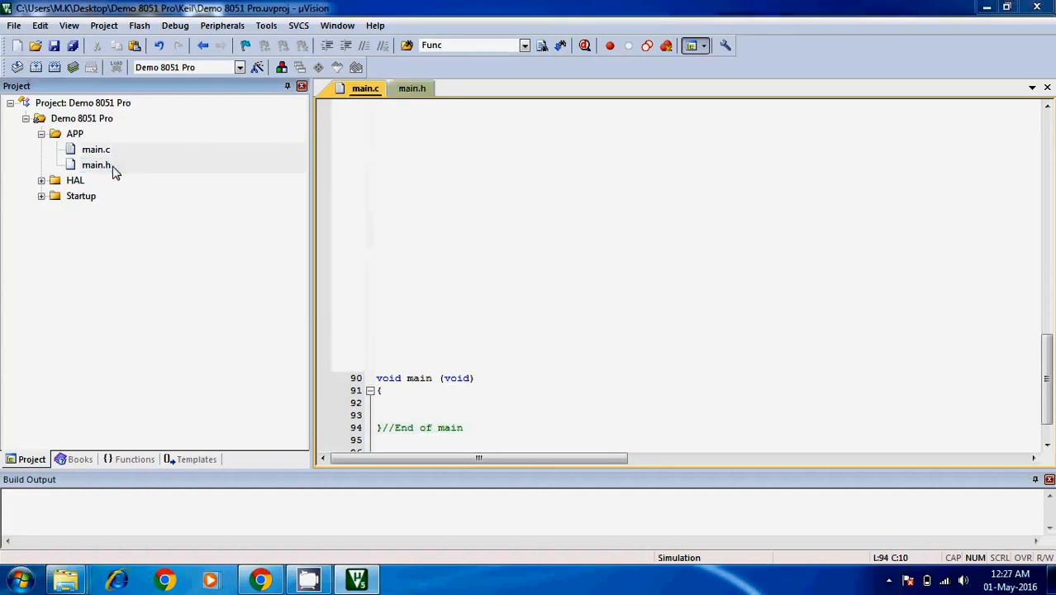
left_click_drag(1046, 169, 1046, 273)
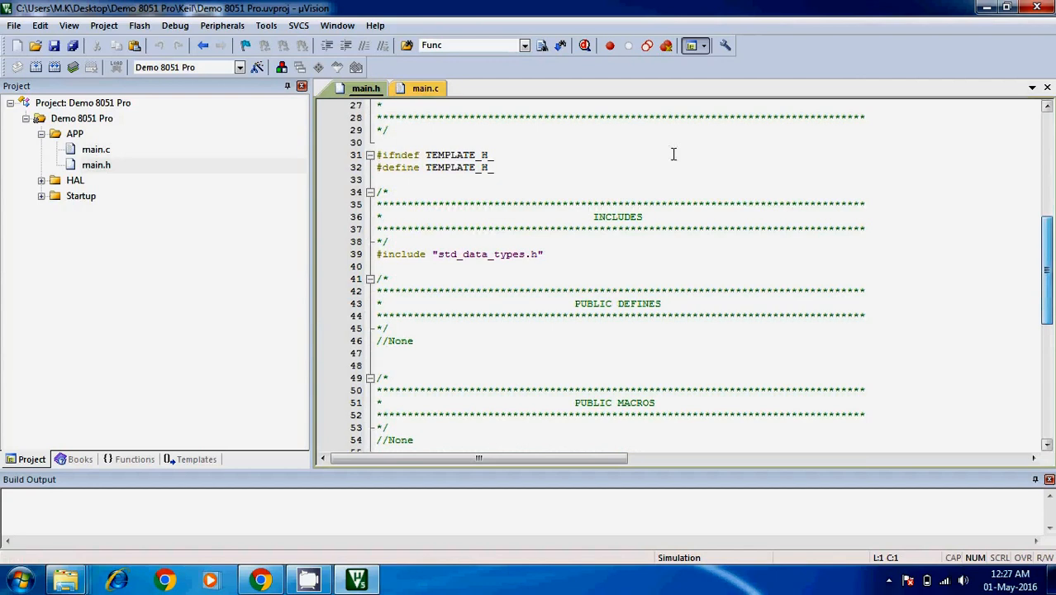
left_click_drag(477, 154, 427, 157)
type("MAIN")
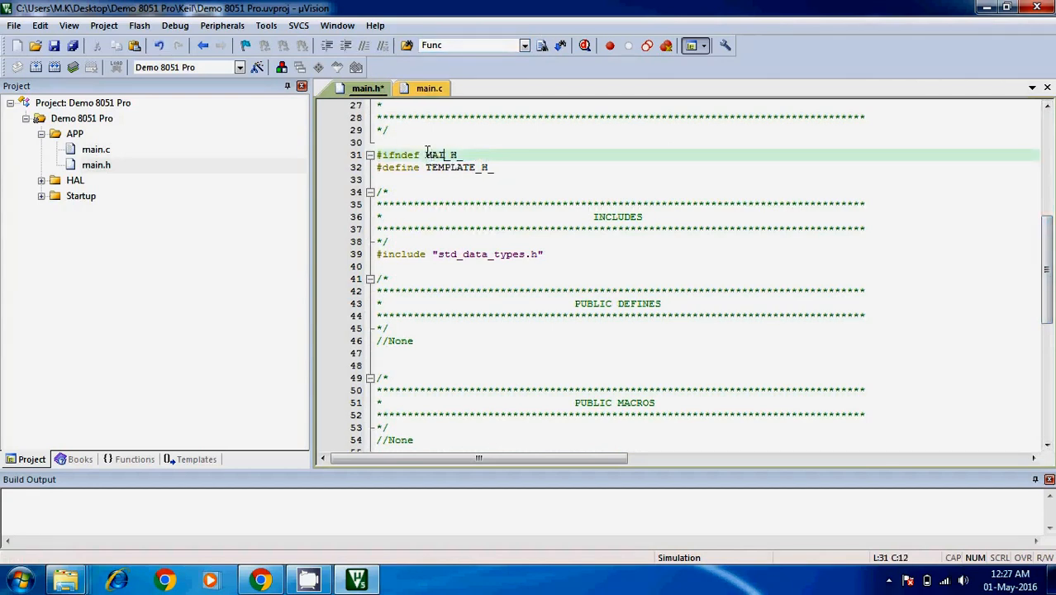
double_click(451, 155)
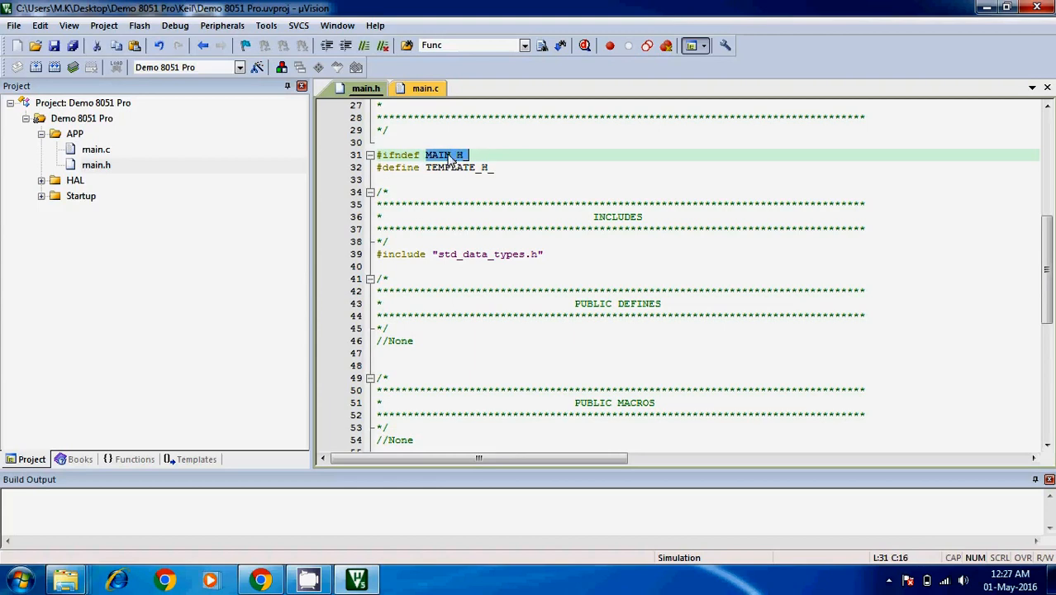
key("ctrl+c")
double_click(453, 167)
key("ctrl+v")
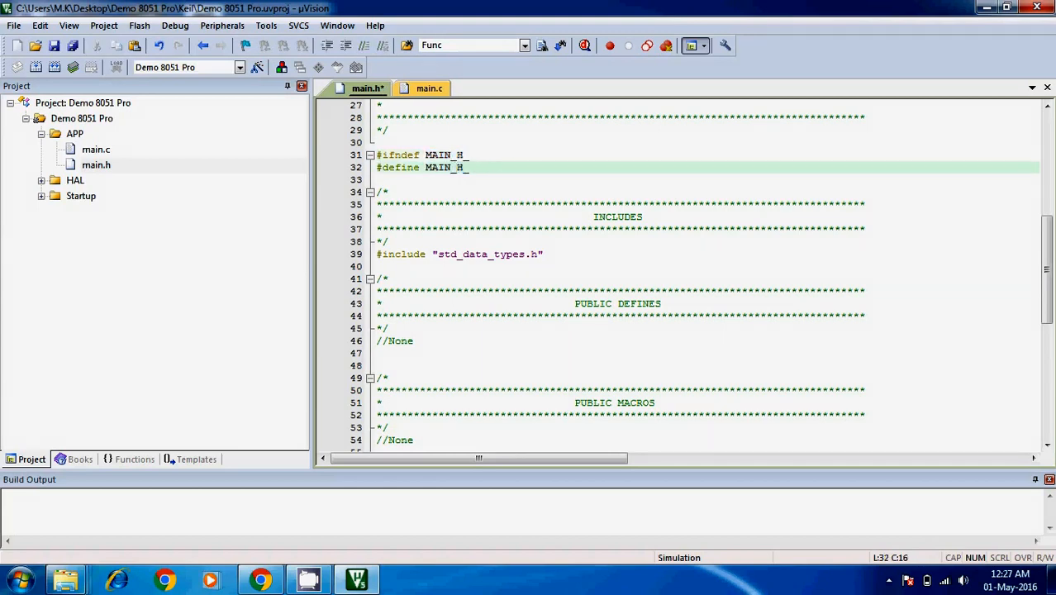
- Change the comment after #endif at the end of main.h to MAIN_H_ and save the file
left_click_drag(1046, 252, 1039, 420)
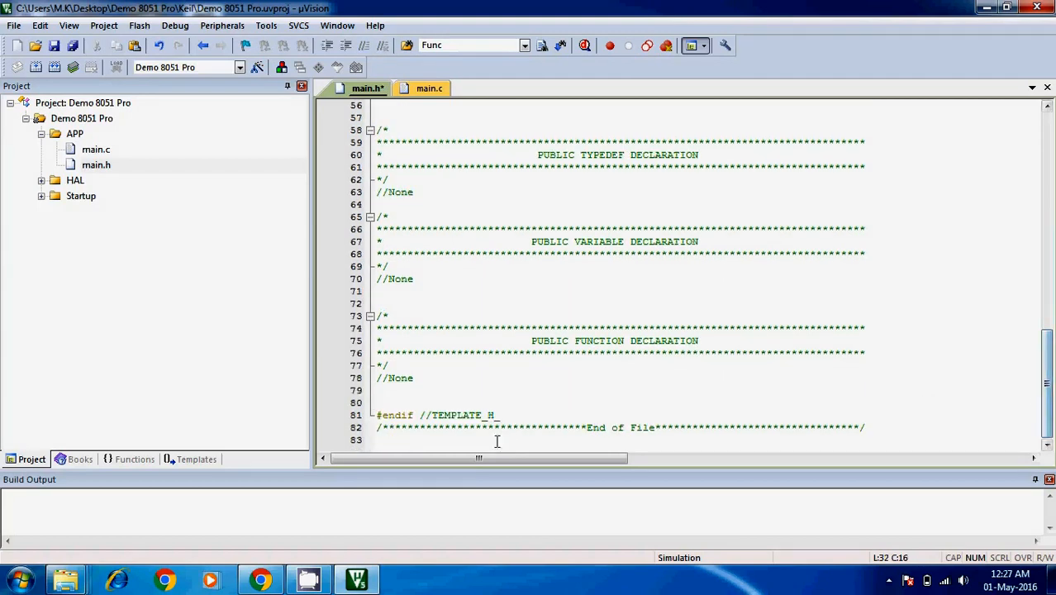
double_click(475, 416)
key("ctrl+v")
key("ctrl+s")
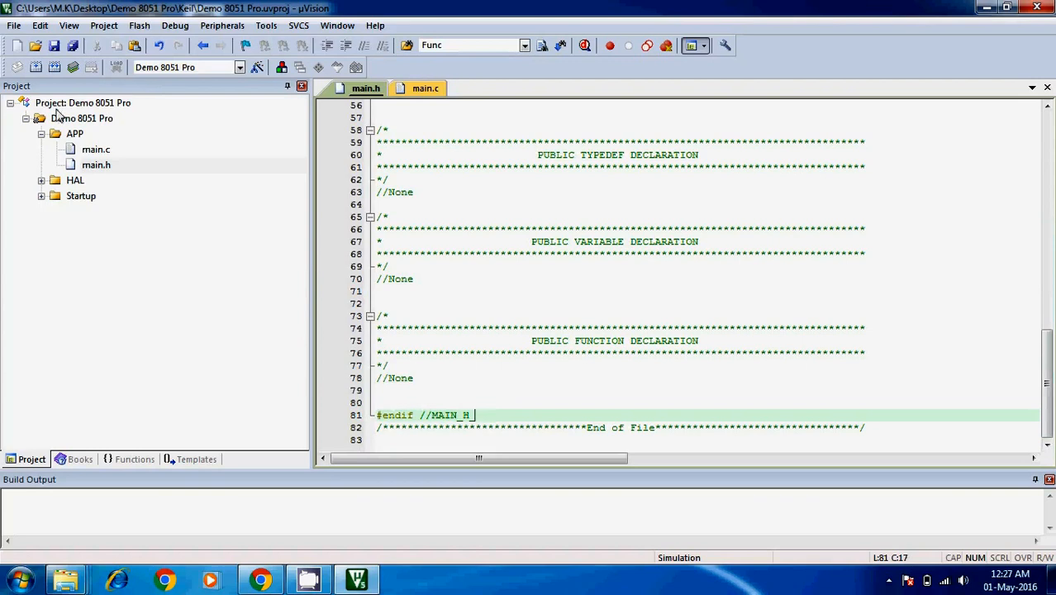
- Review main.c and the header comments of main.h, return to the main function in main.c, and rebuild all target files
double_click(93, 150)
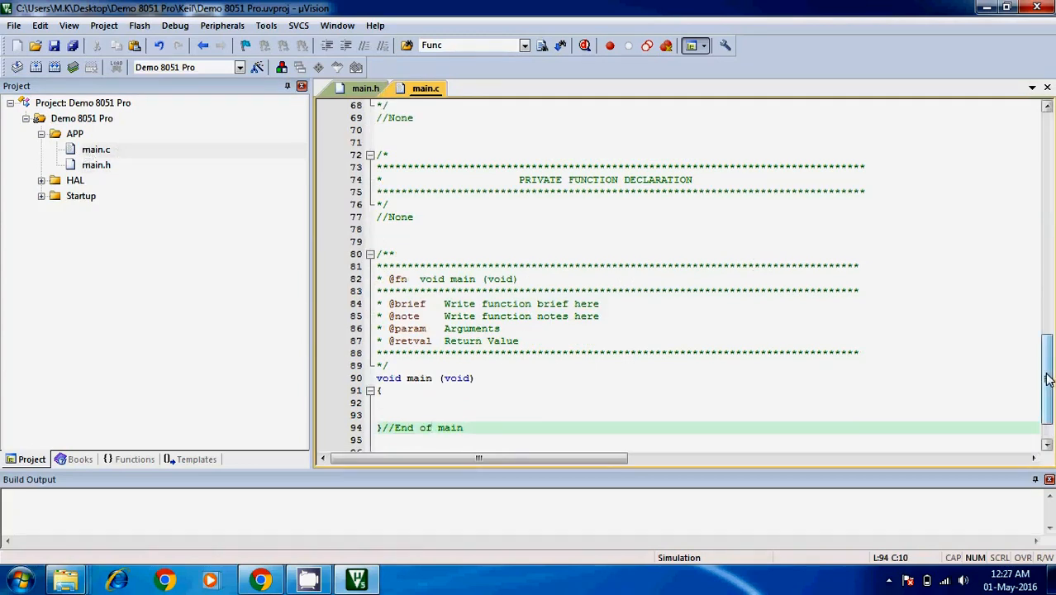
mouse_move(1048, 378)
left_mouse_down()
mouse_move(1048, 124)
mouse_move(1049, 387)
left_mouse_up()
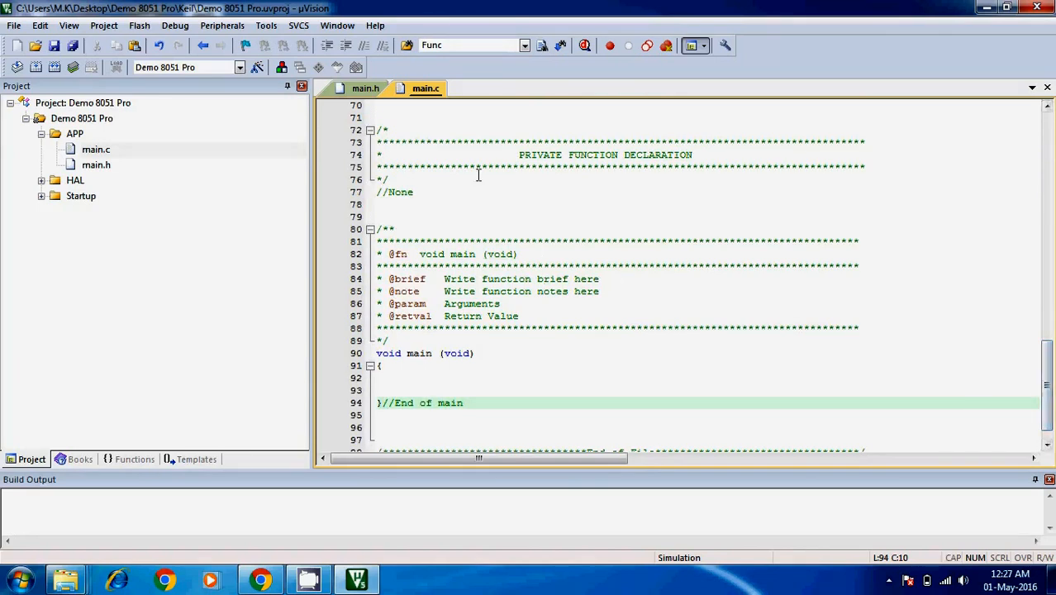
left_click(368, 89)
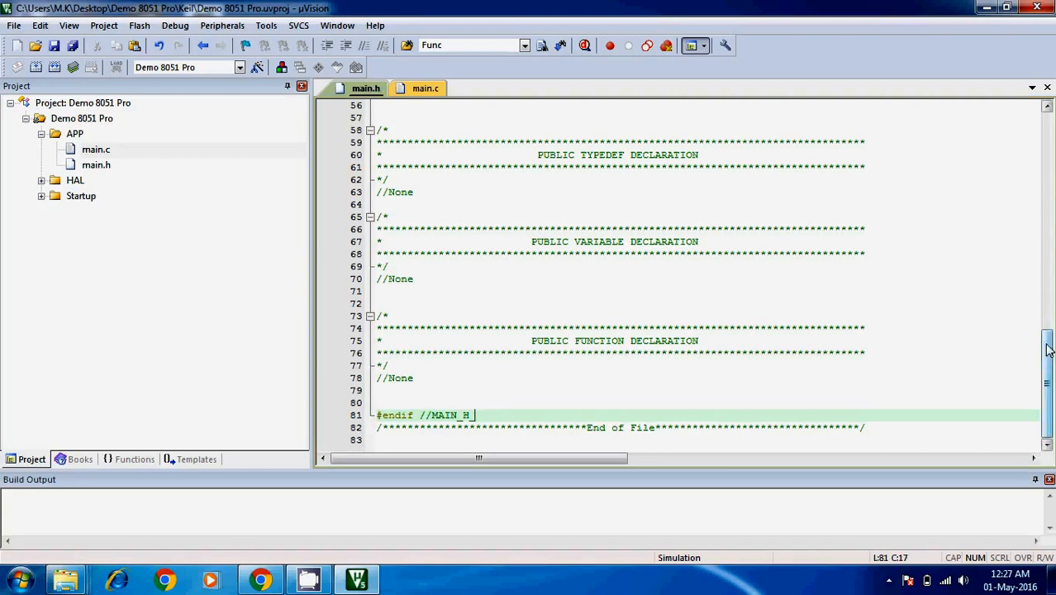
left_click_drag(1047, 384, 1047, 167)
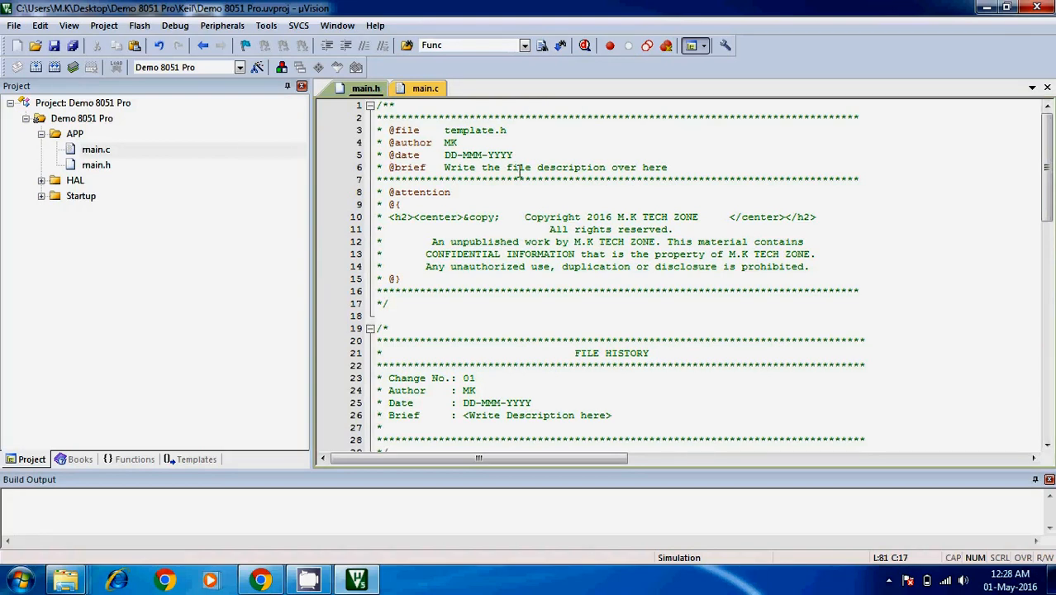
left_click(423, 89)
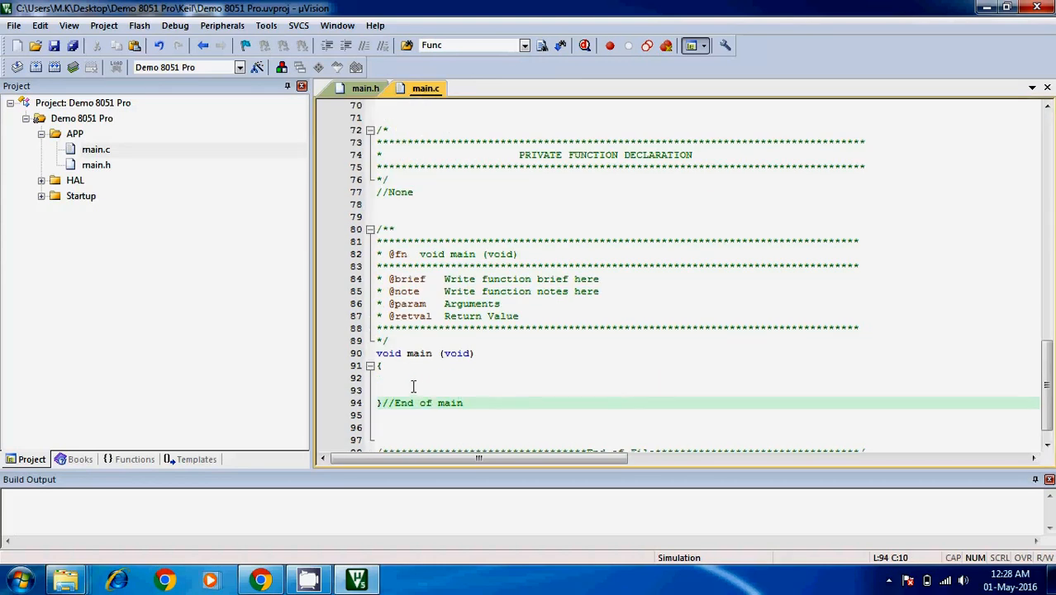
left_click(414, 388)
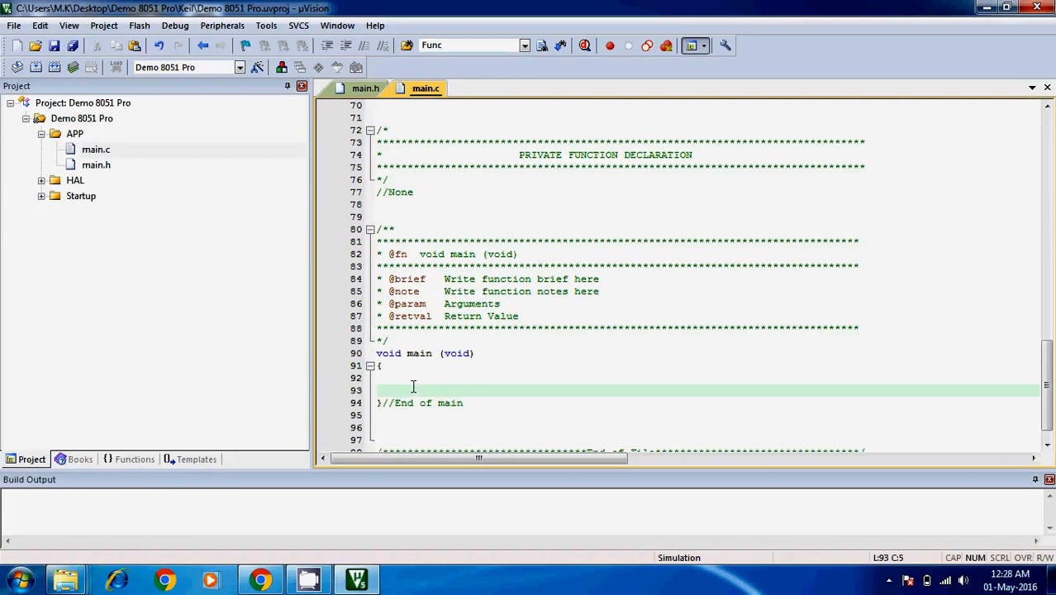
left_click(54, 68)
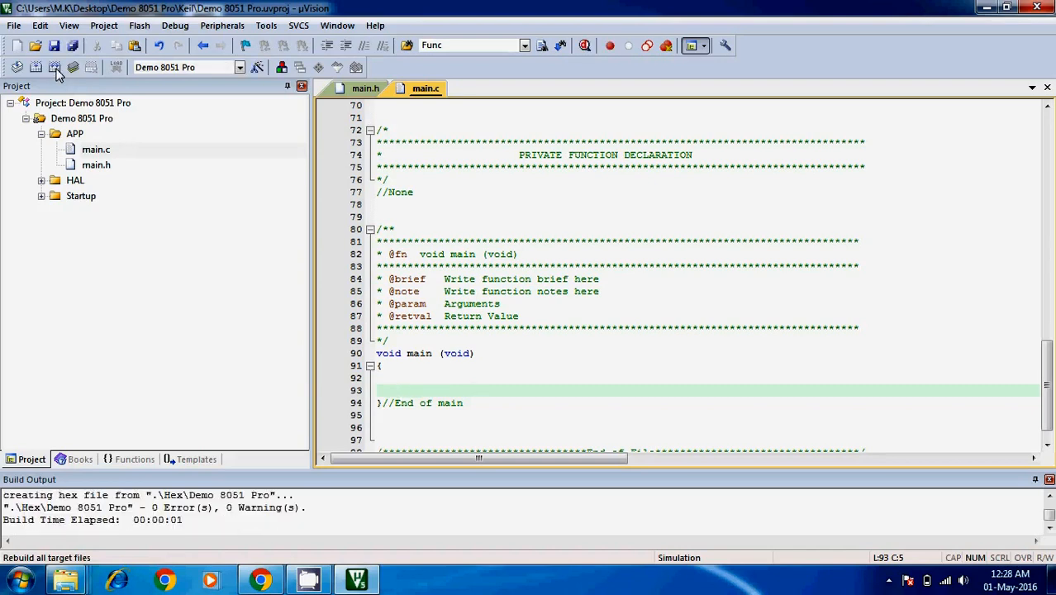